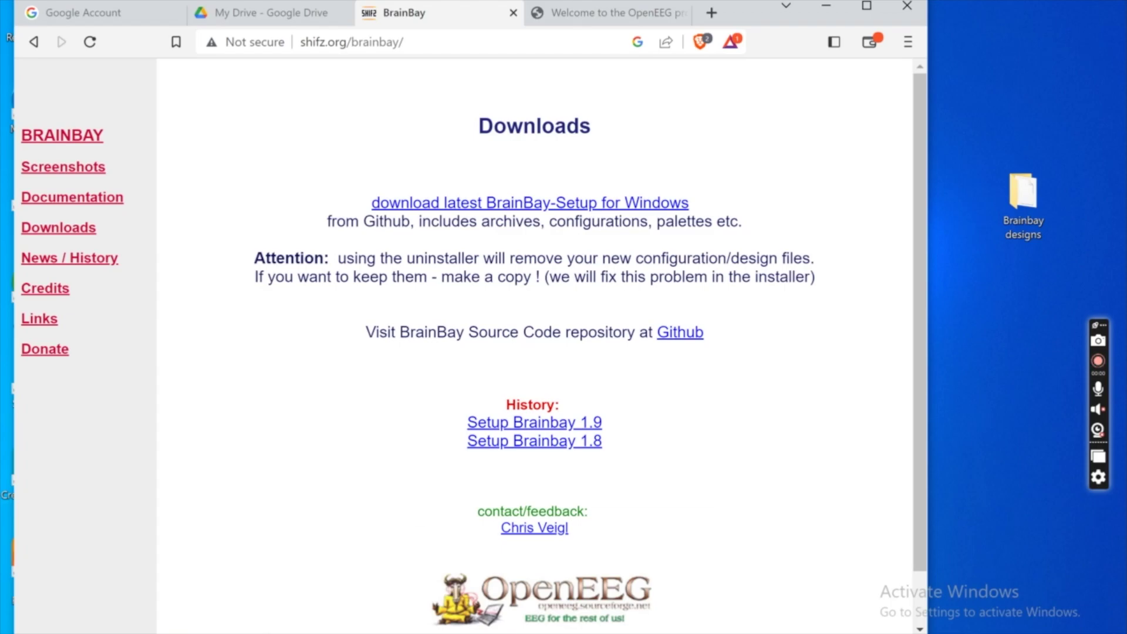
Switch to BrainBay.
click(623, 572)
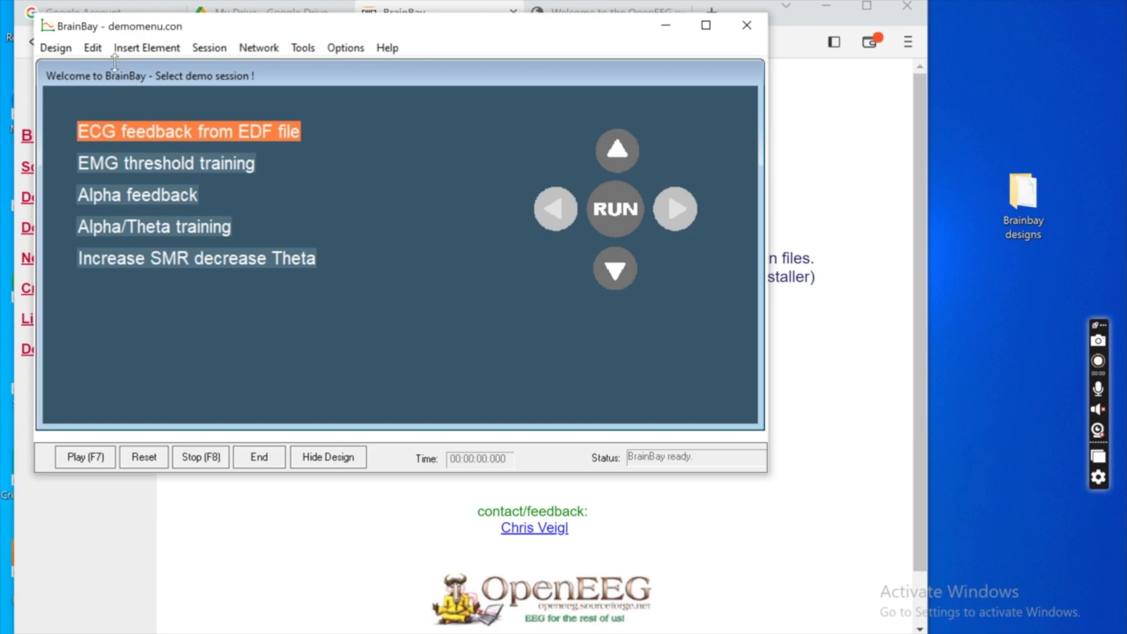
Browse the saved designs in the ECG configurations folder without loading any of them.
click(65, 47)
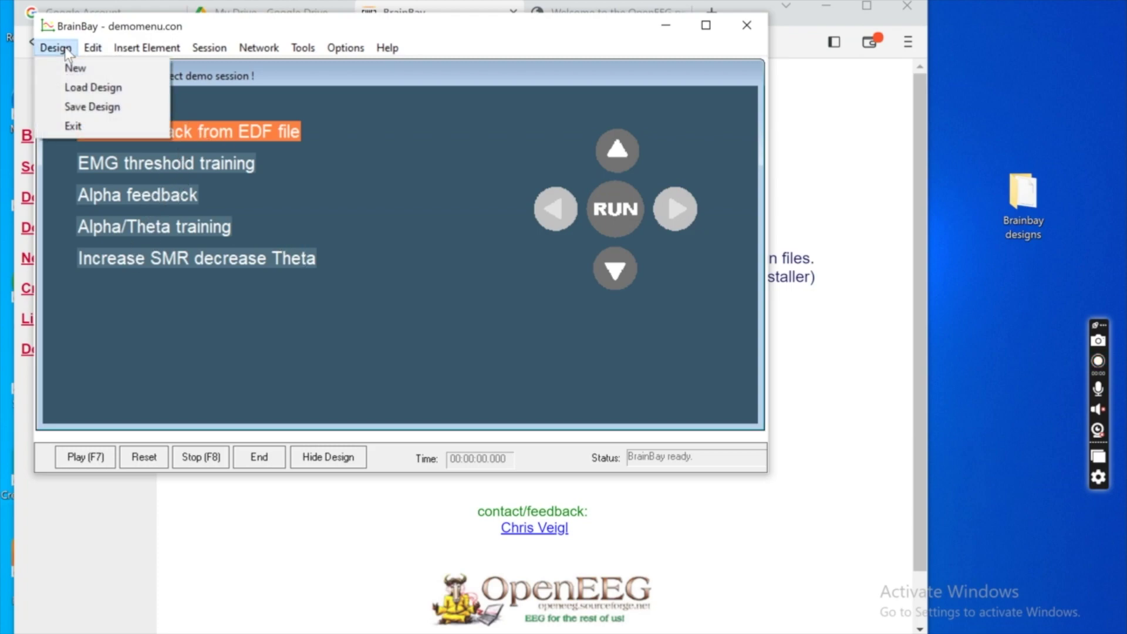
click(73, 86)
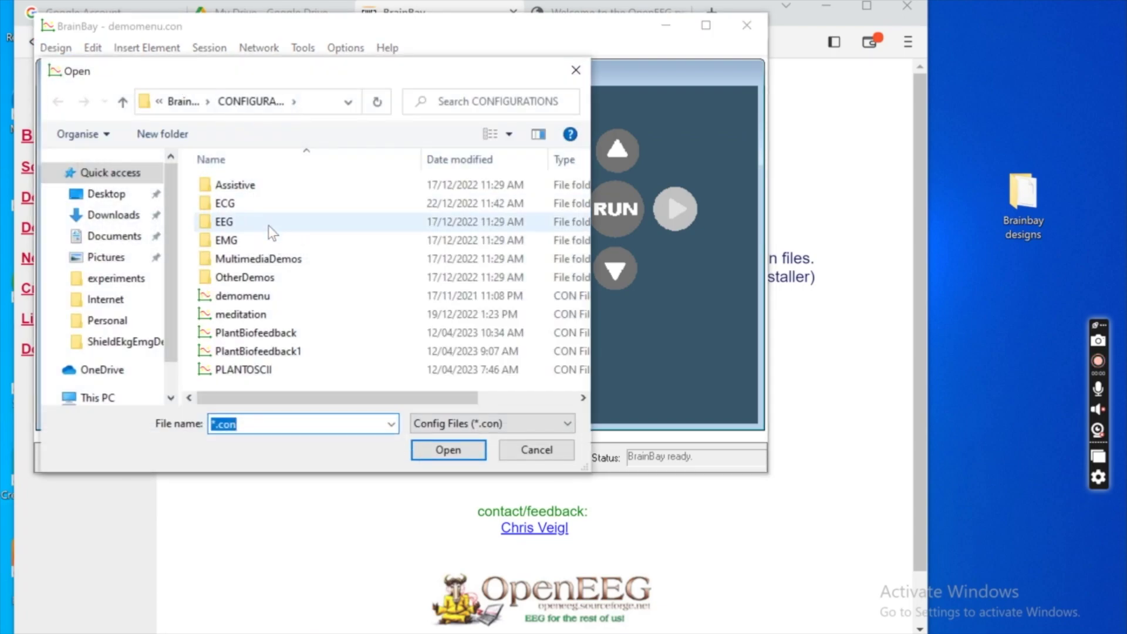
double_click(246, 209)
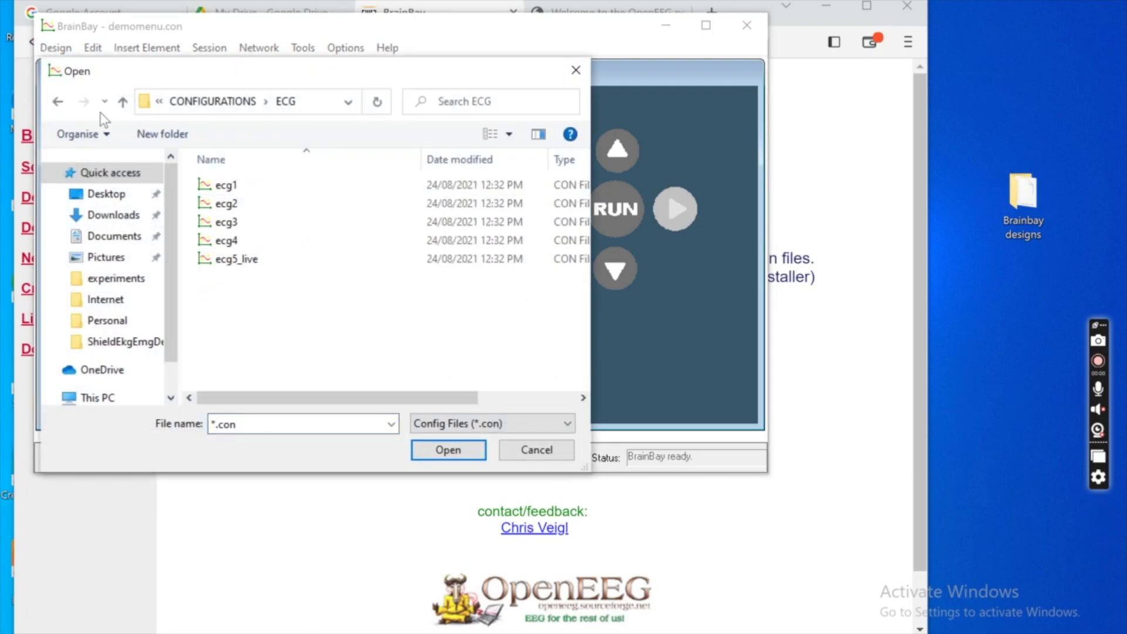
click(57, 103)
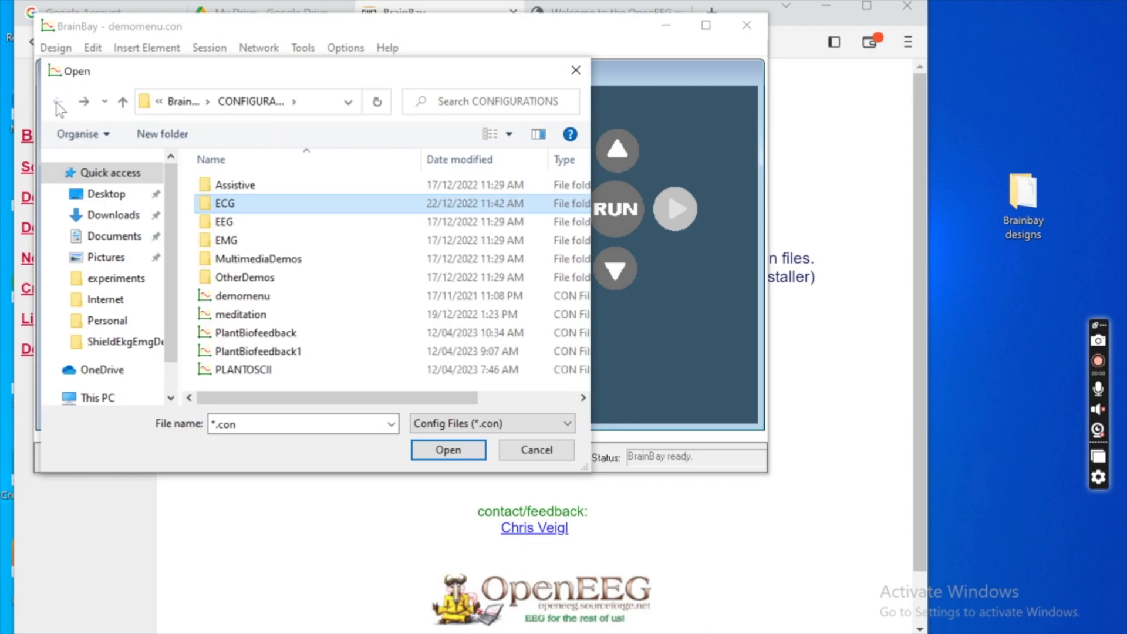
click(572, 68)
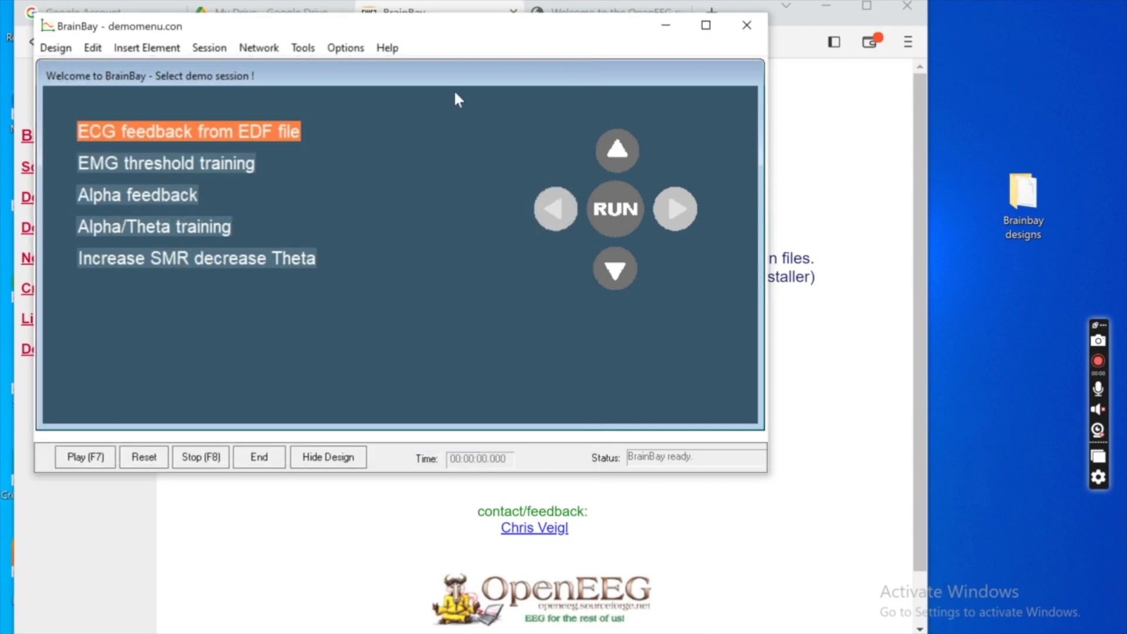
Create a new empty design and enlarge the BrainBay window to fill most of the screen.
click(59, 48)
click(69, 69)
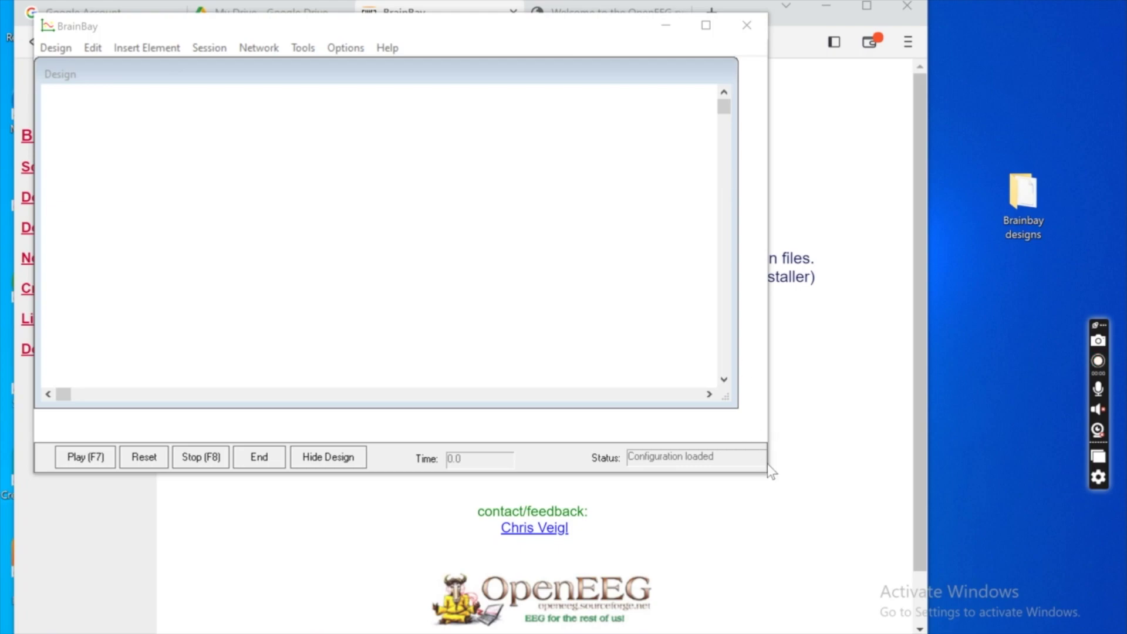
drag(769, 475, 1121, 631)
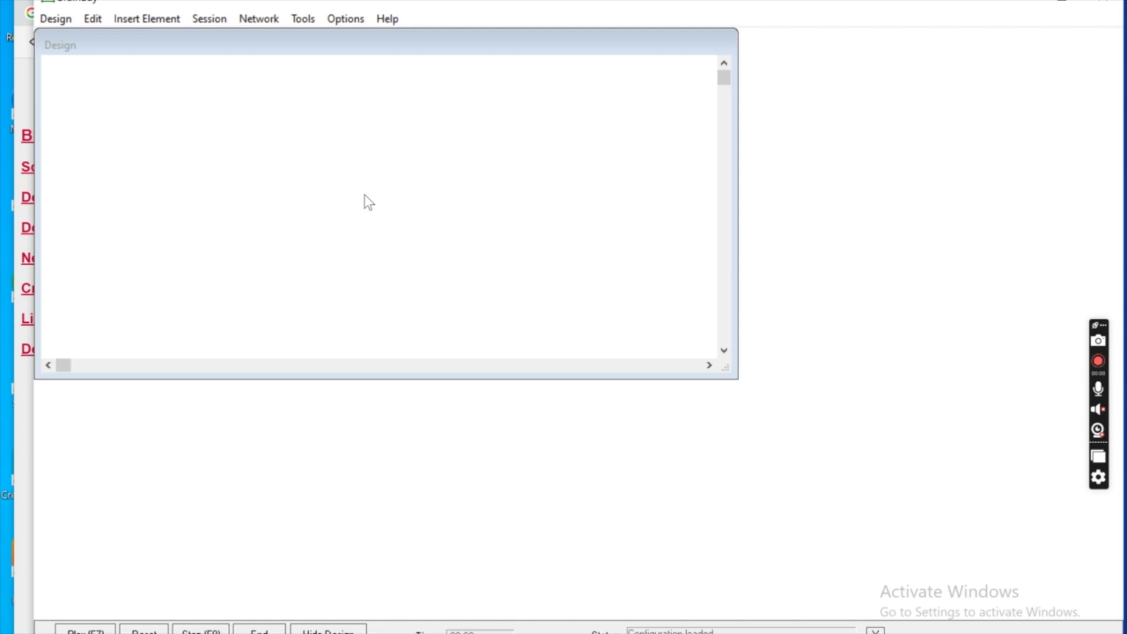
Insert an OpenEEG / Olimex SMT EEG (2-6 channels, ModularEEG P2 packet format) amplifier as the signal source.
click(143, 19)
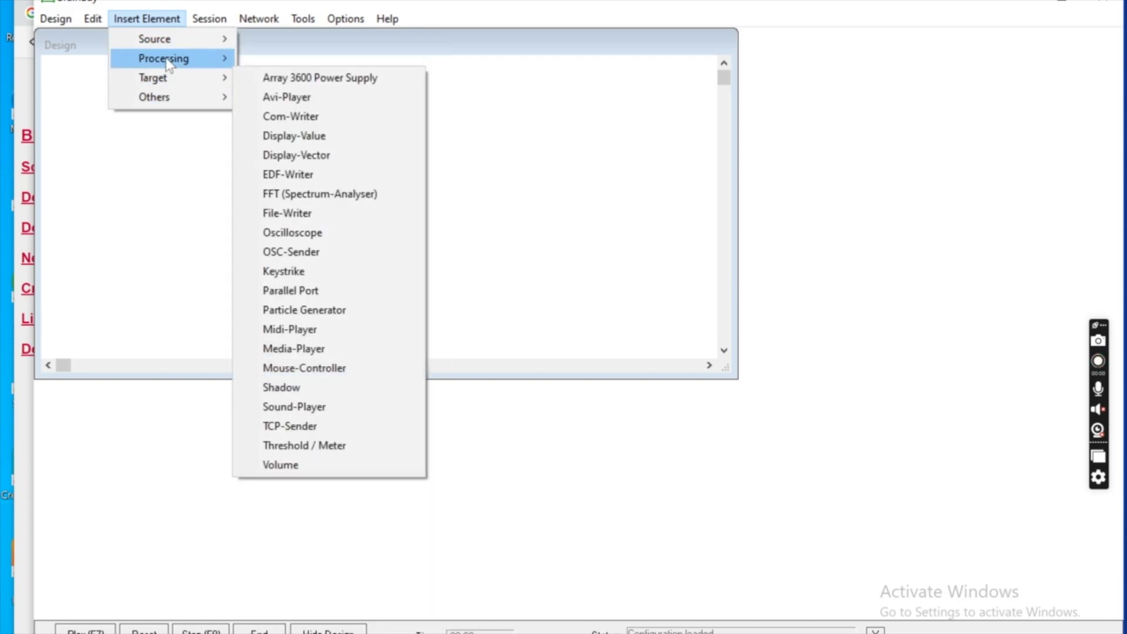
mouse_move(166, 45)
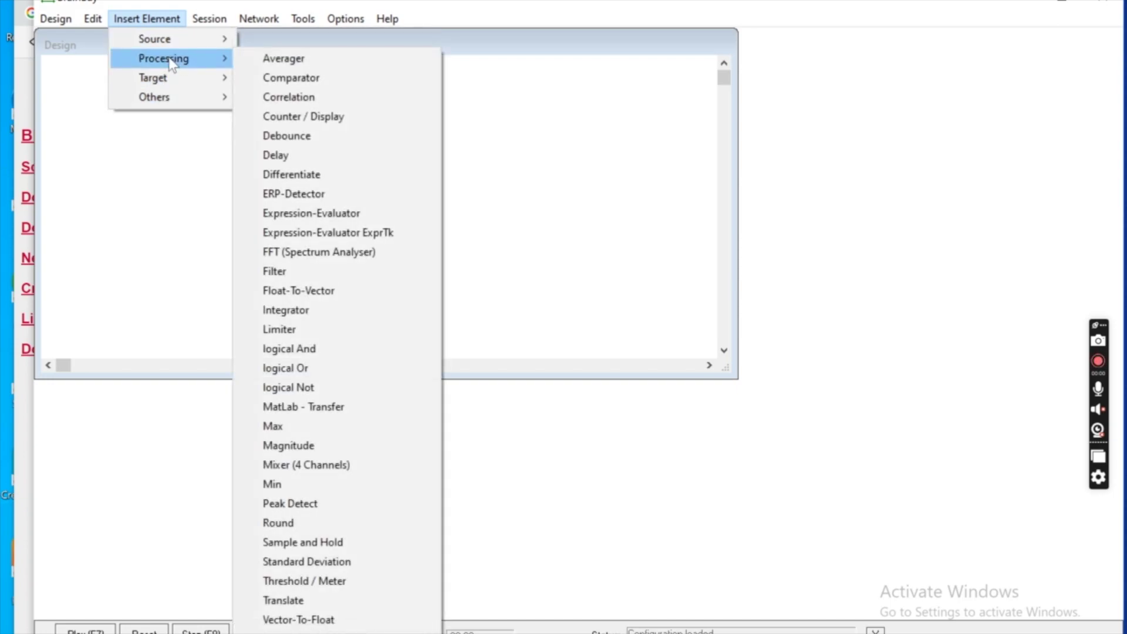
mouse_move(173, 80)
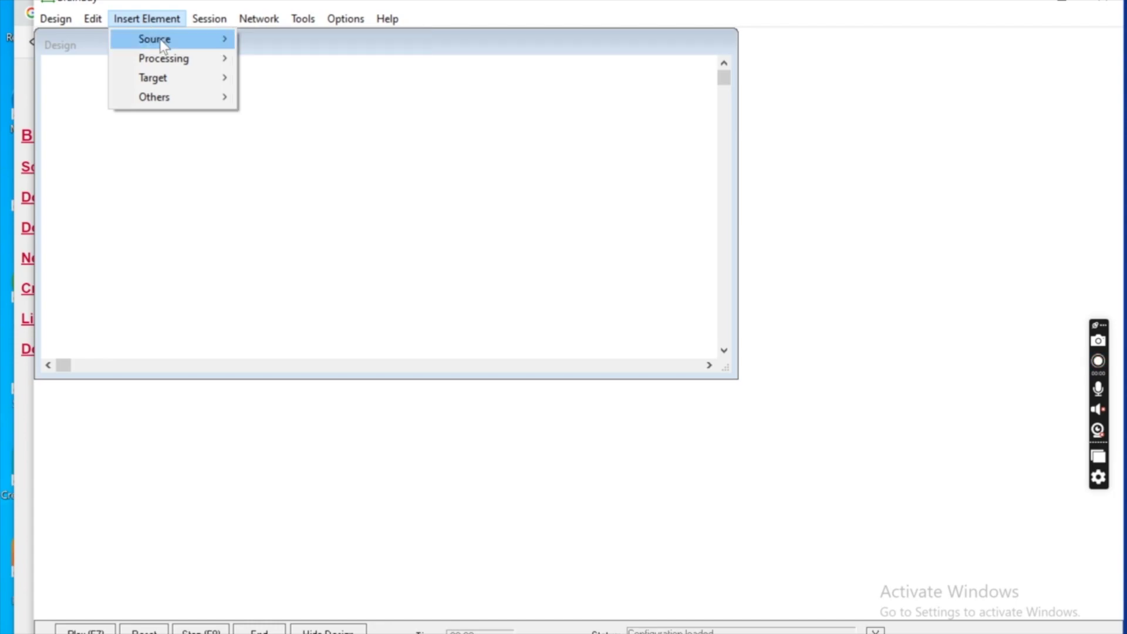
mouse_move(296, 47)
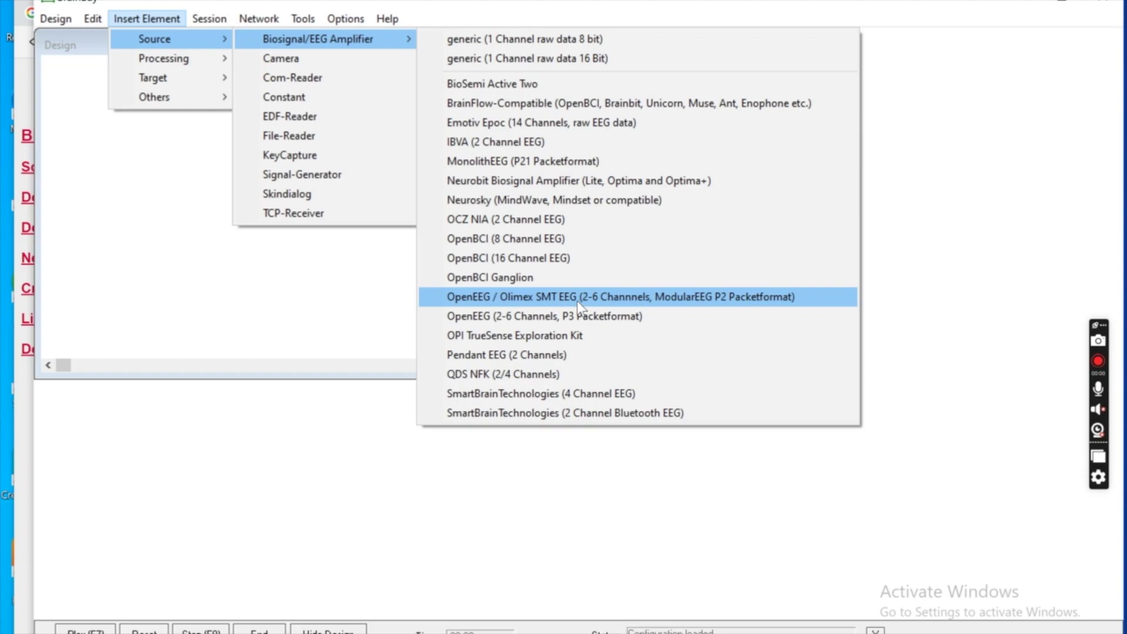
click(544, 305)
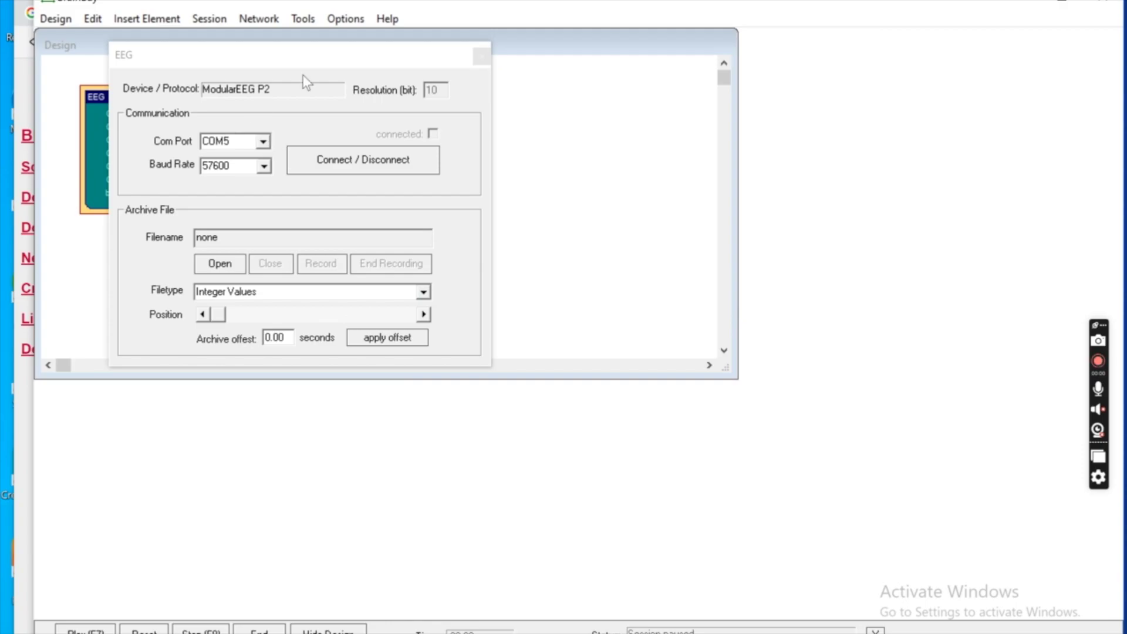
Set the EEG element's com port to COM6, connect the device and close its settings.
click(263, 142)
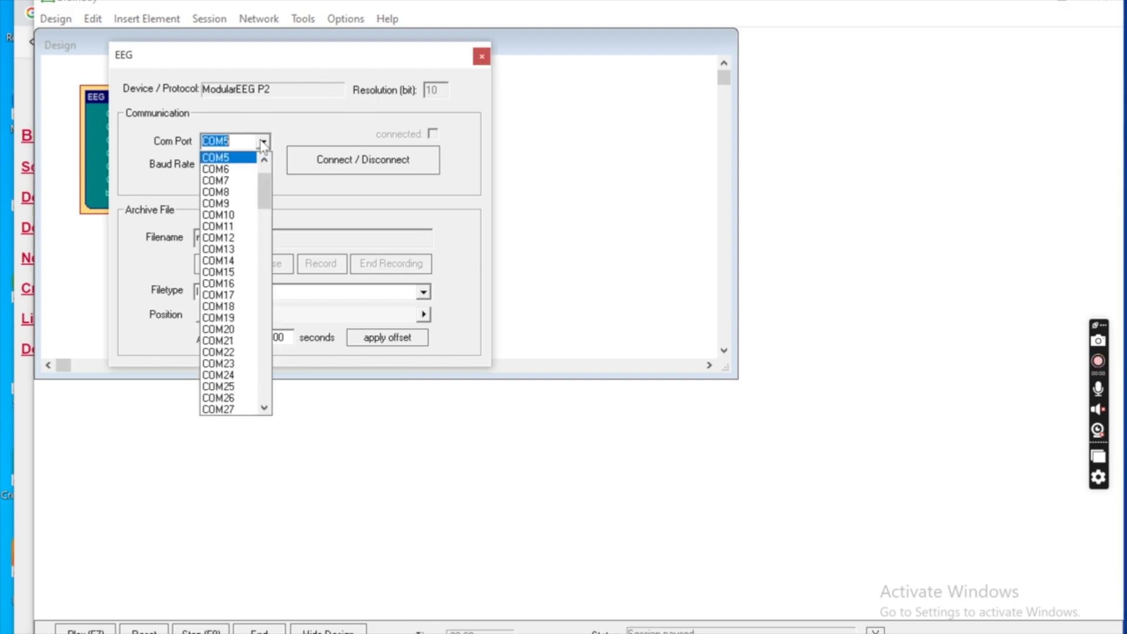
click(241, 166)
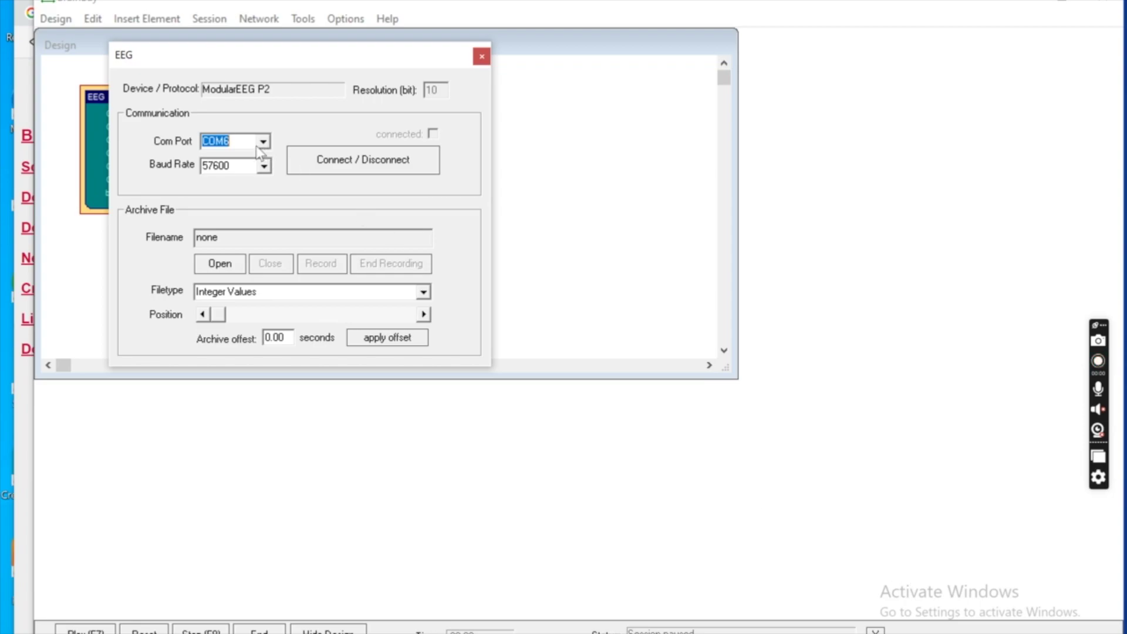
click(243, 142)
click(367, 159)
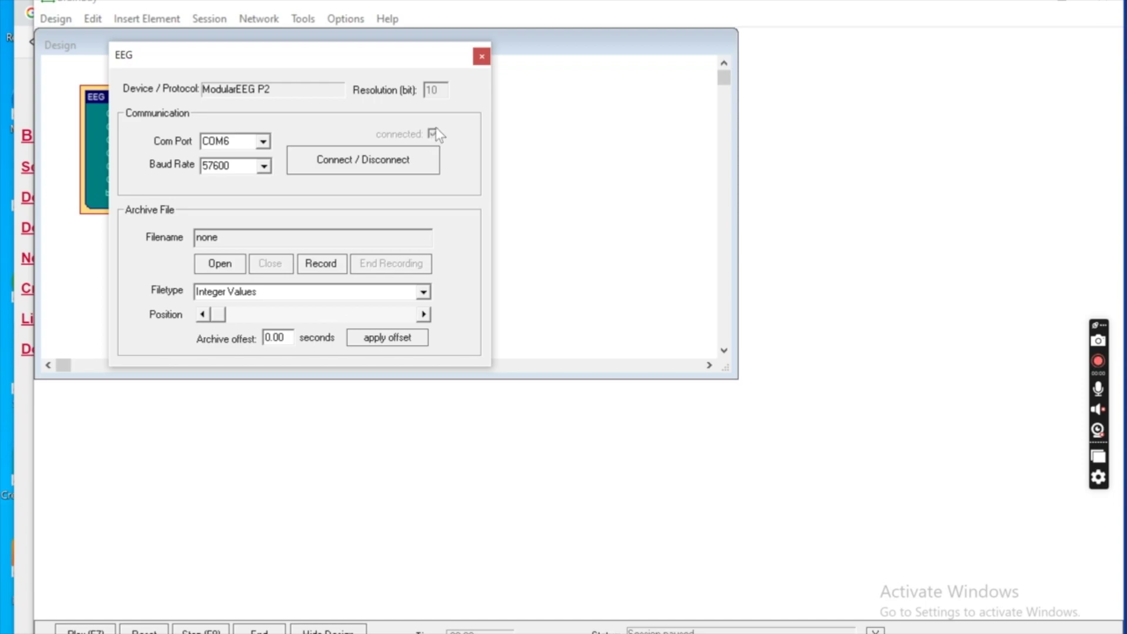
click(482, 57)
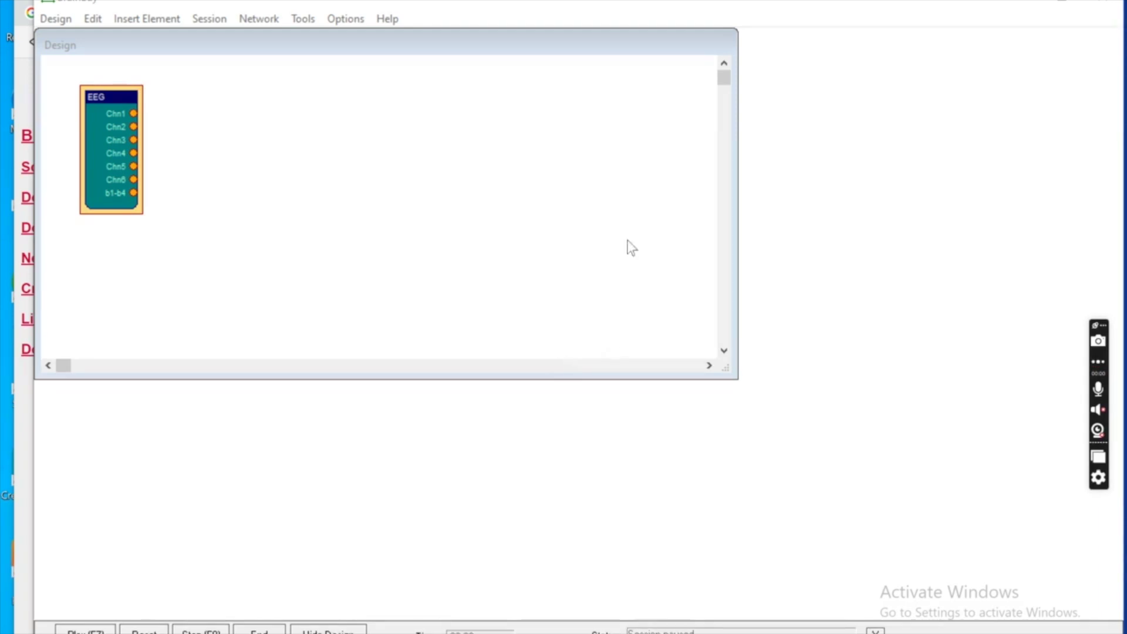
Insert a Filter element, place it beside the EEG element and connect EEG Chn1 to its input.
click(133, 18)
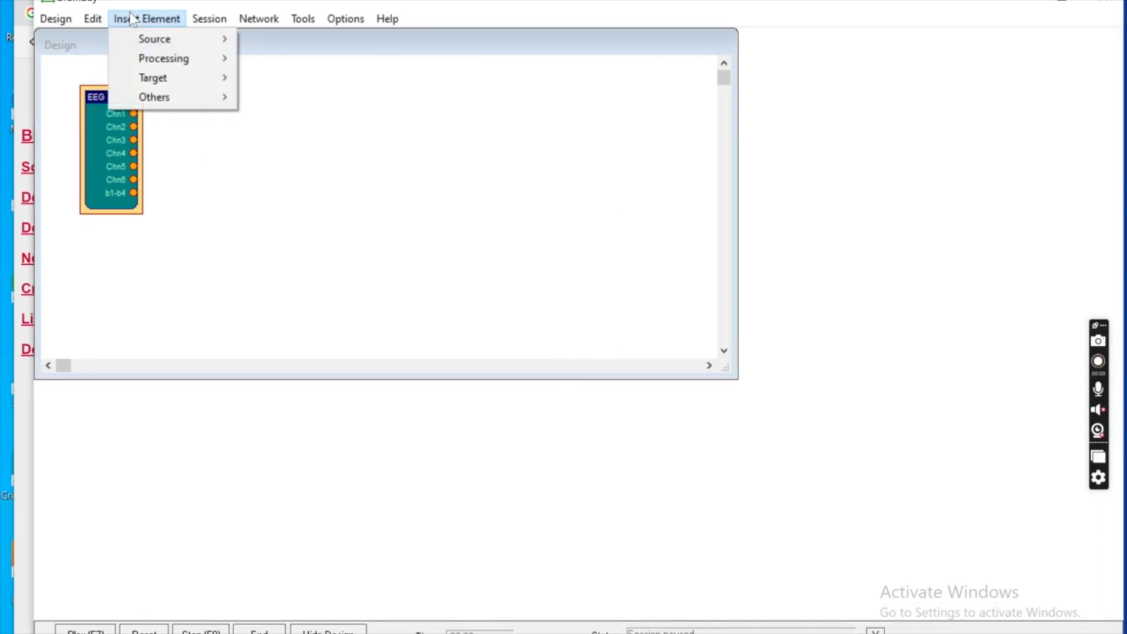
mouse_move(163, 53)
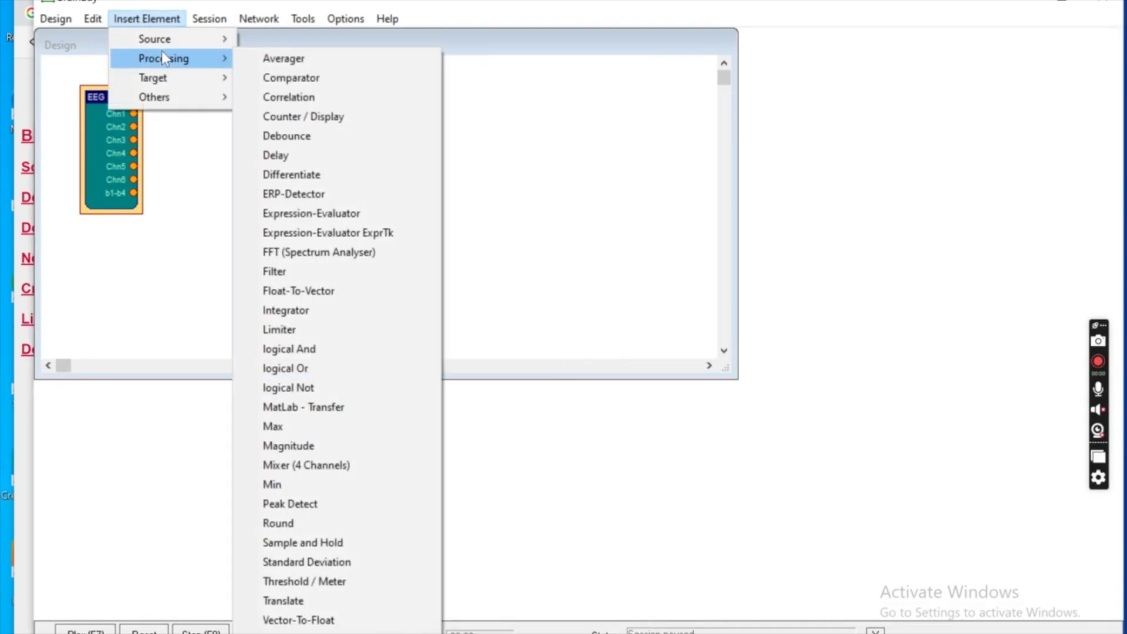
click(290, 271)
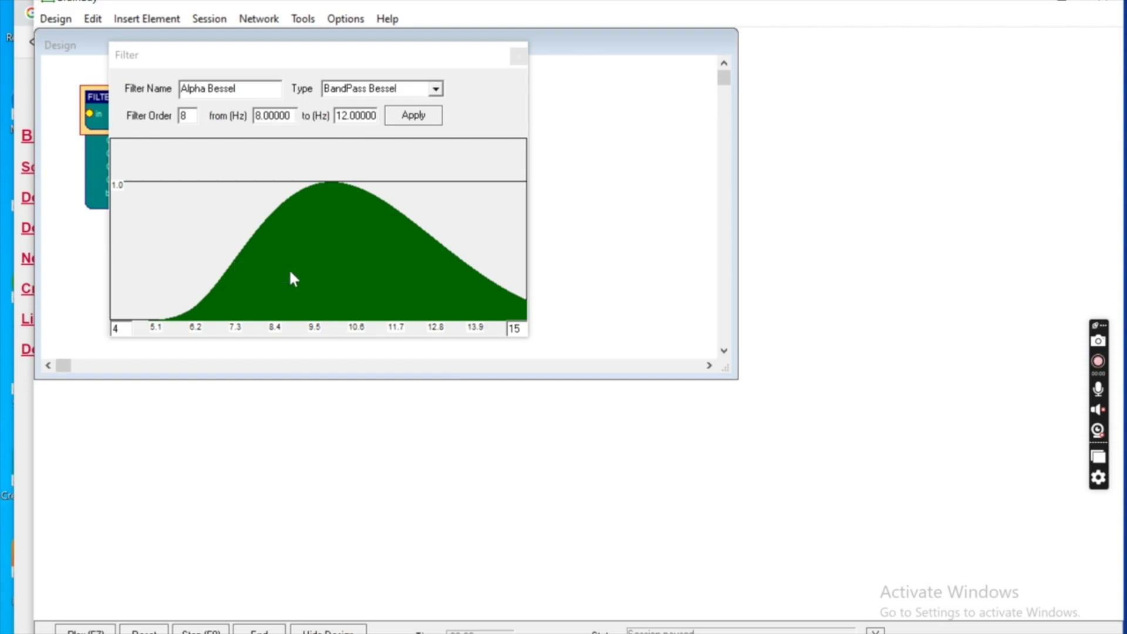
drag(177, 54, 582, 86)
drag(114, 90, 213, 91)
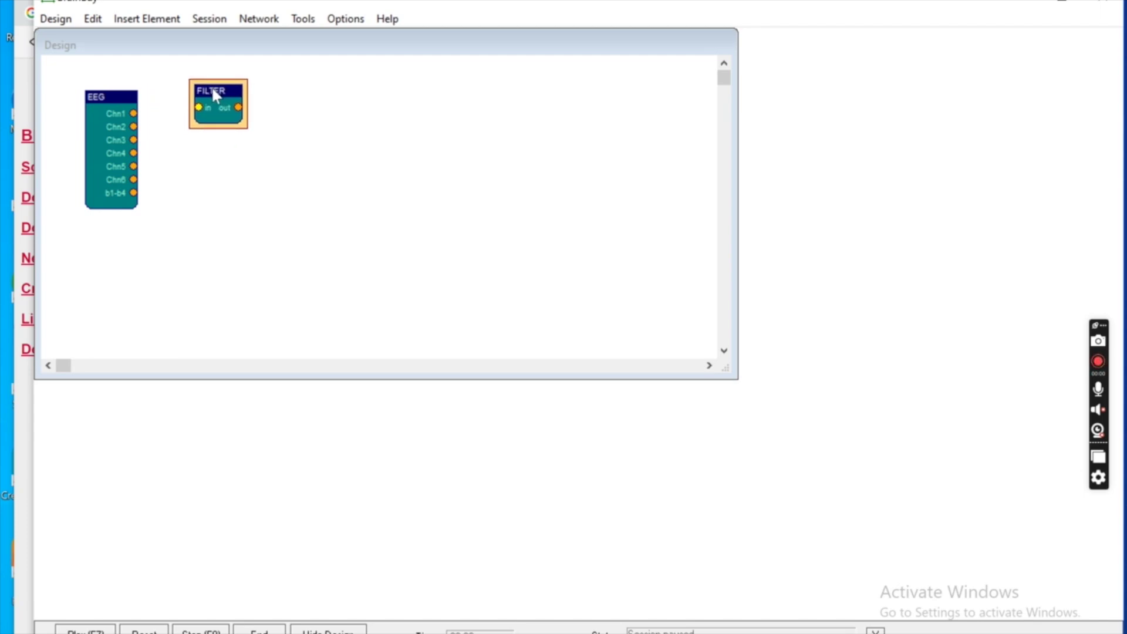
click(135, 116)
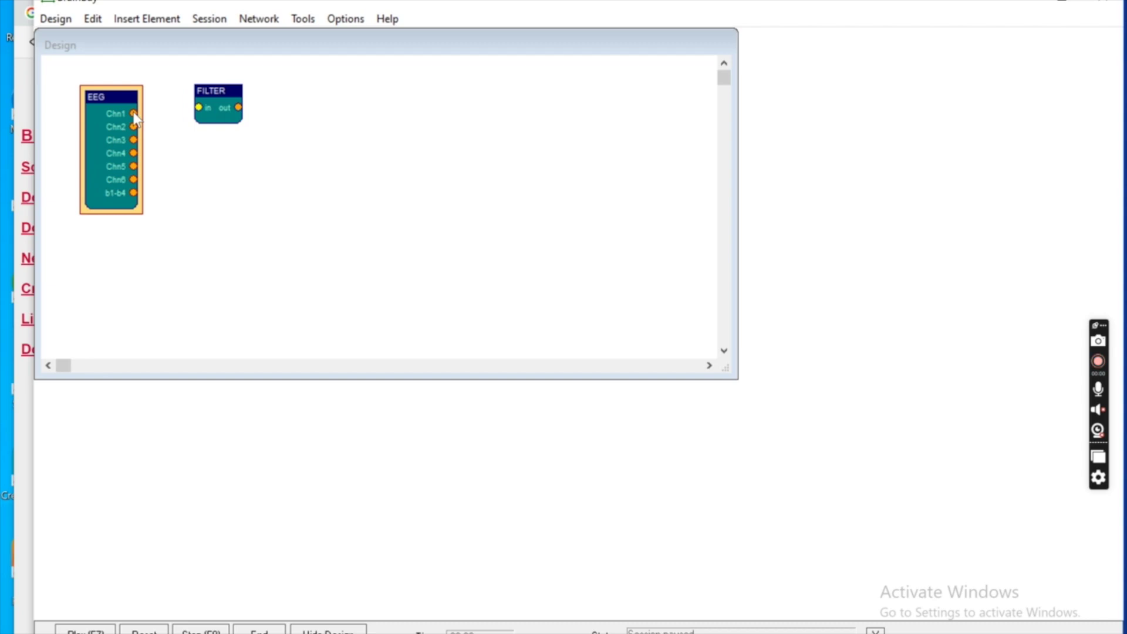
drag(135, 116, 200, 112)
Name the filter Delta in its settings and set its frequency range from 1 to 4 Hz.
click(219, 97)
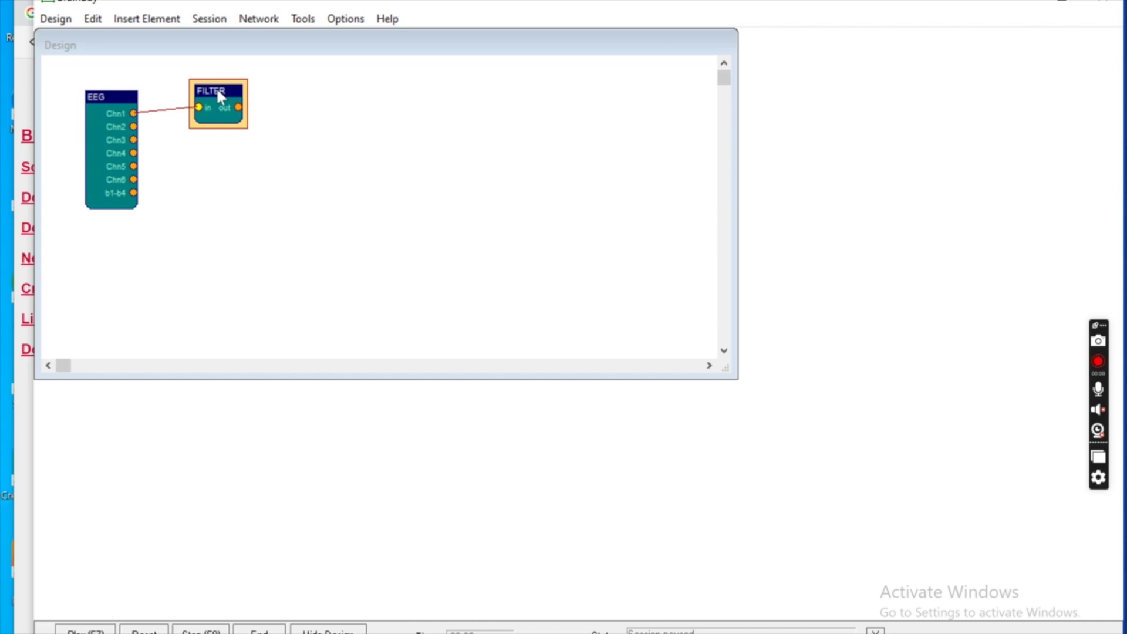
right_click(218, 92)
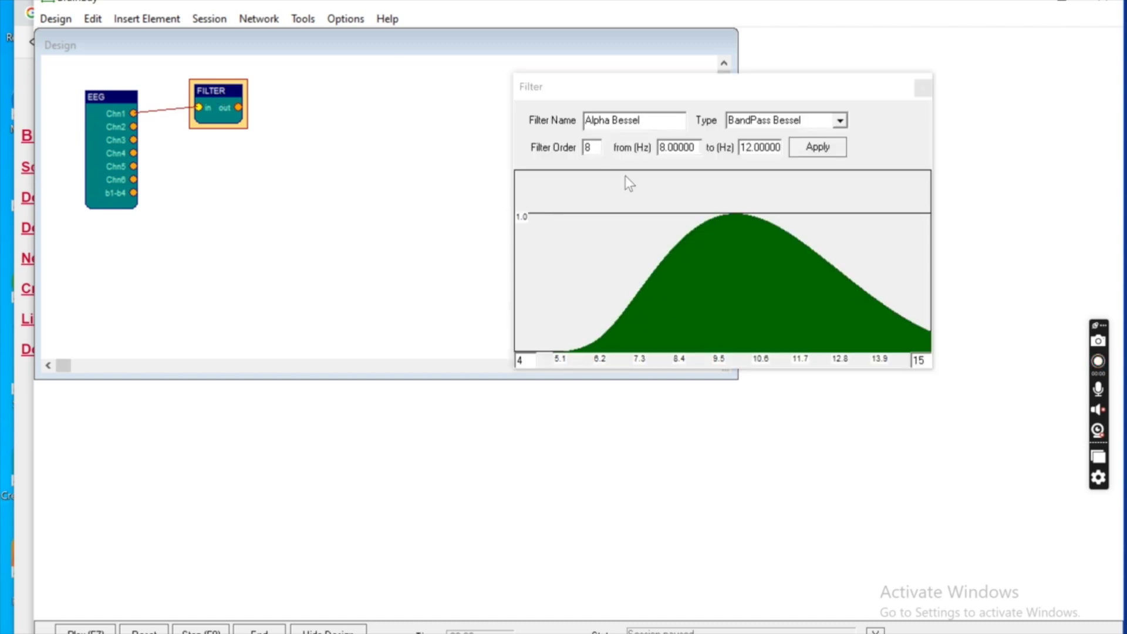
drag(659, 87, 352, 97)
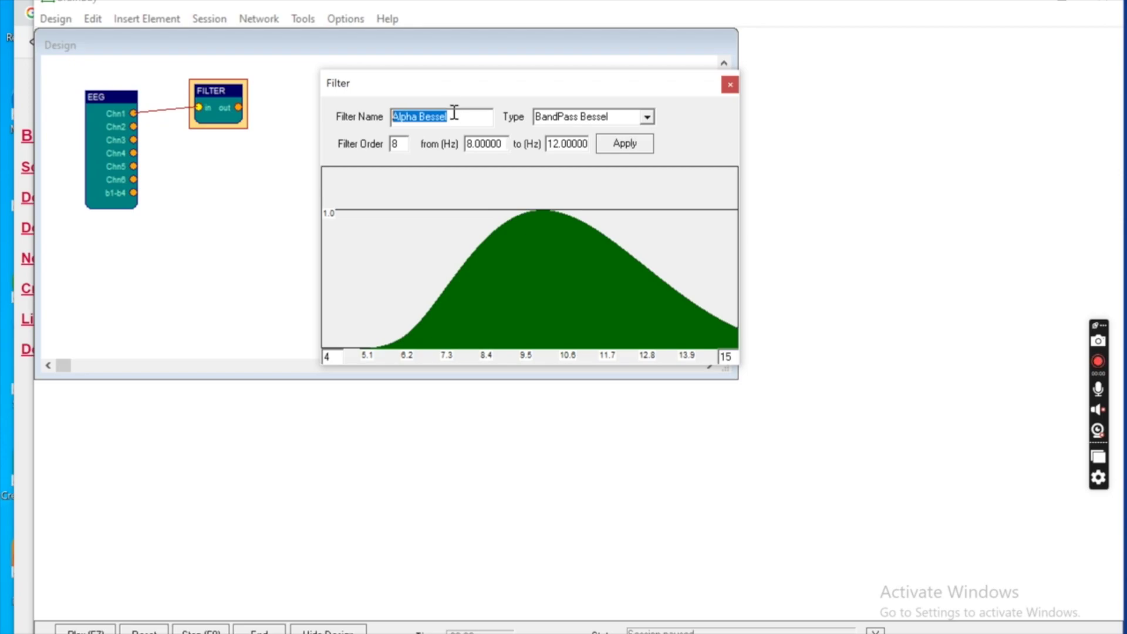
text(Delta)
double_click(490, 143)
text(1)
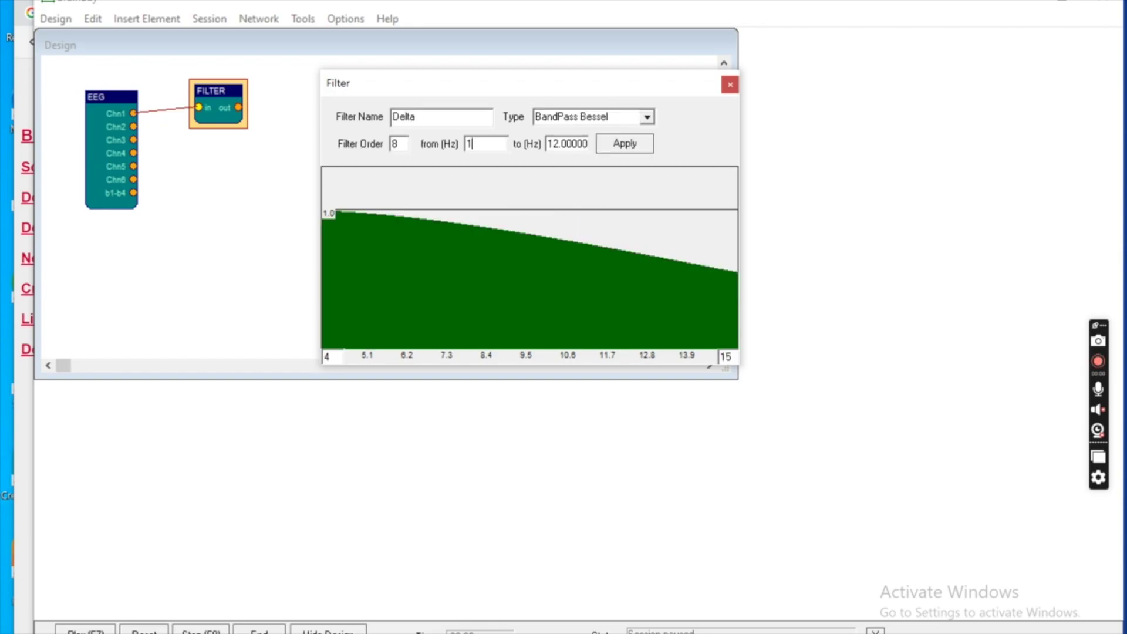
double_click(554, 143)
text(4)
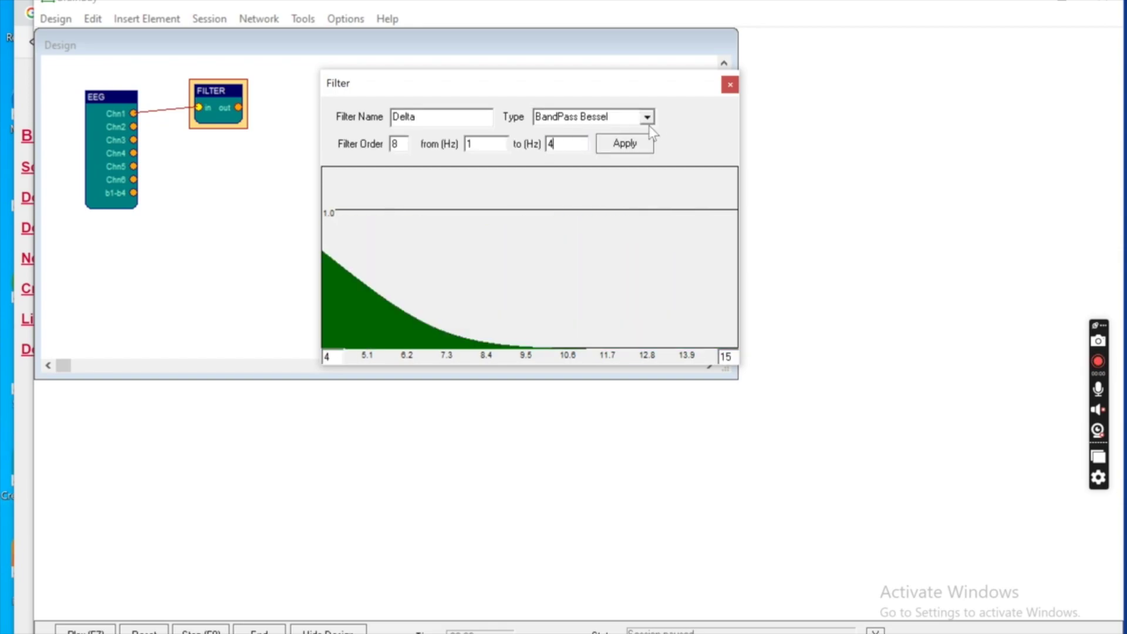
Change the Delta filter's type to BandPass Butterworth, apply the settings and close them.
click(647, 116)
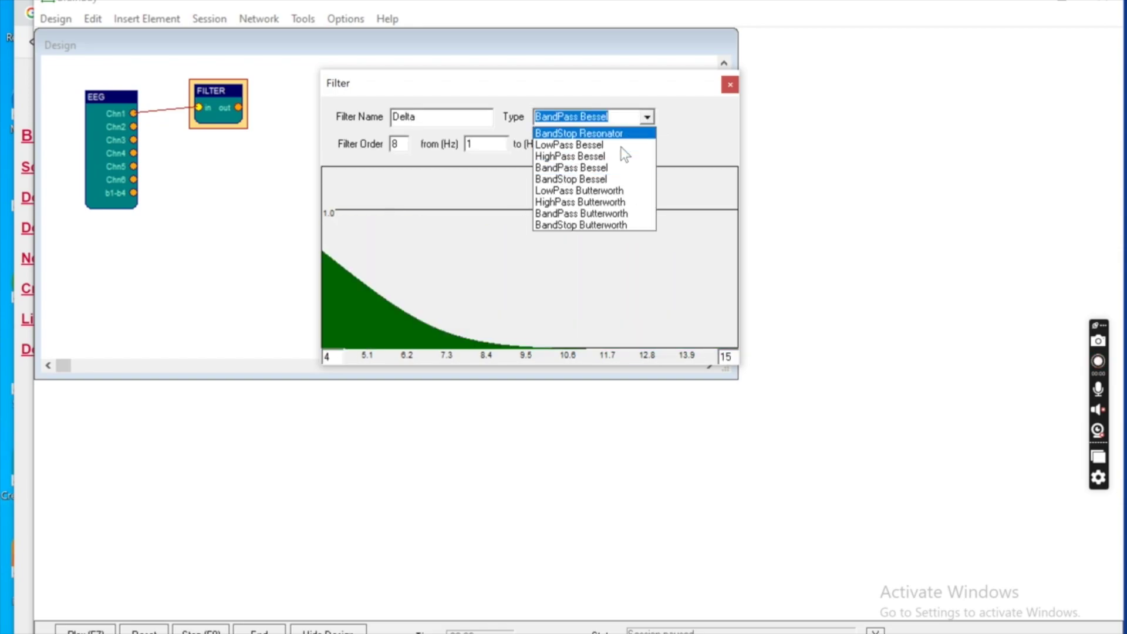
click(585, 216)
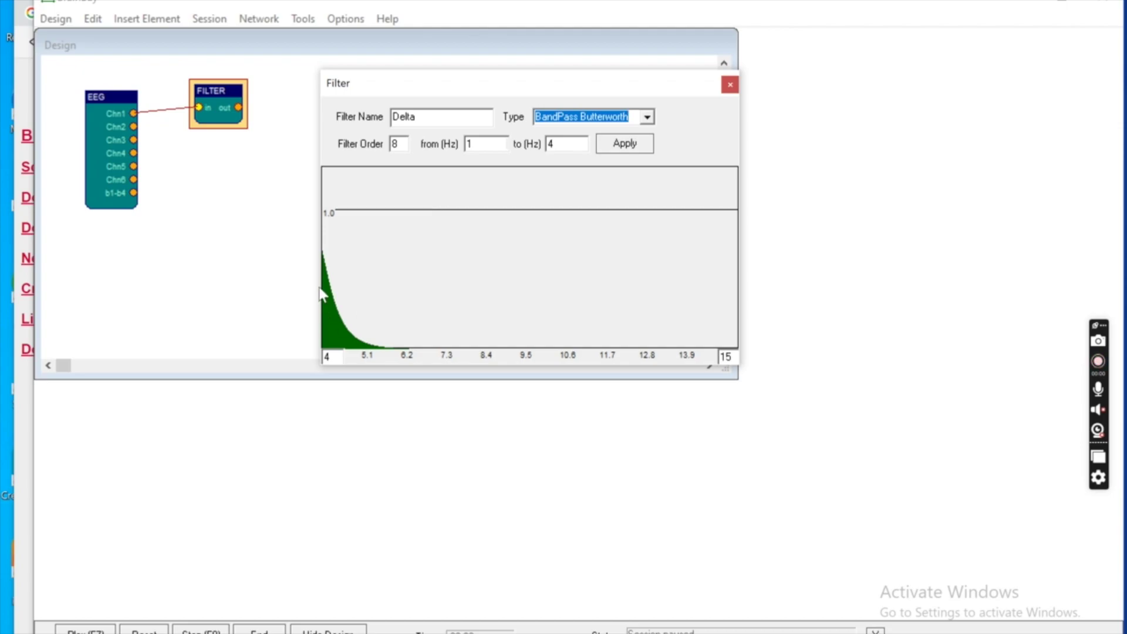
click(485, 144)
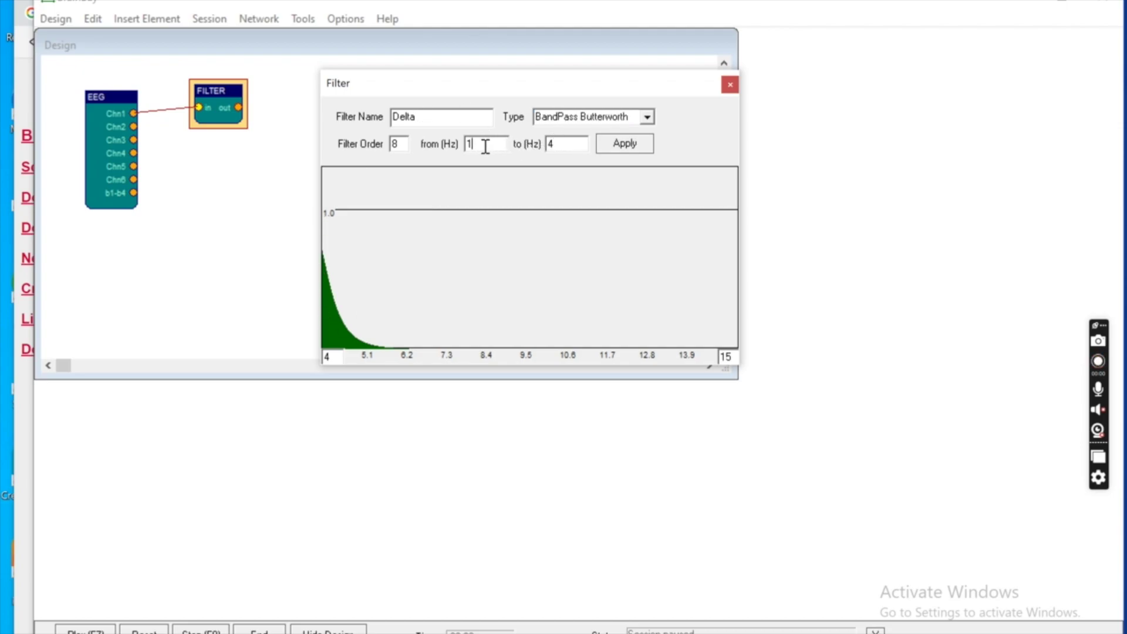
click(557, 145)
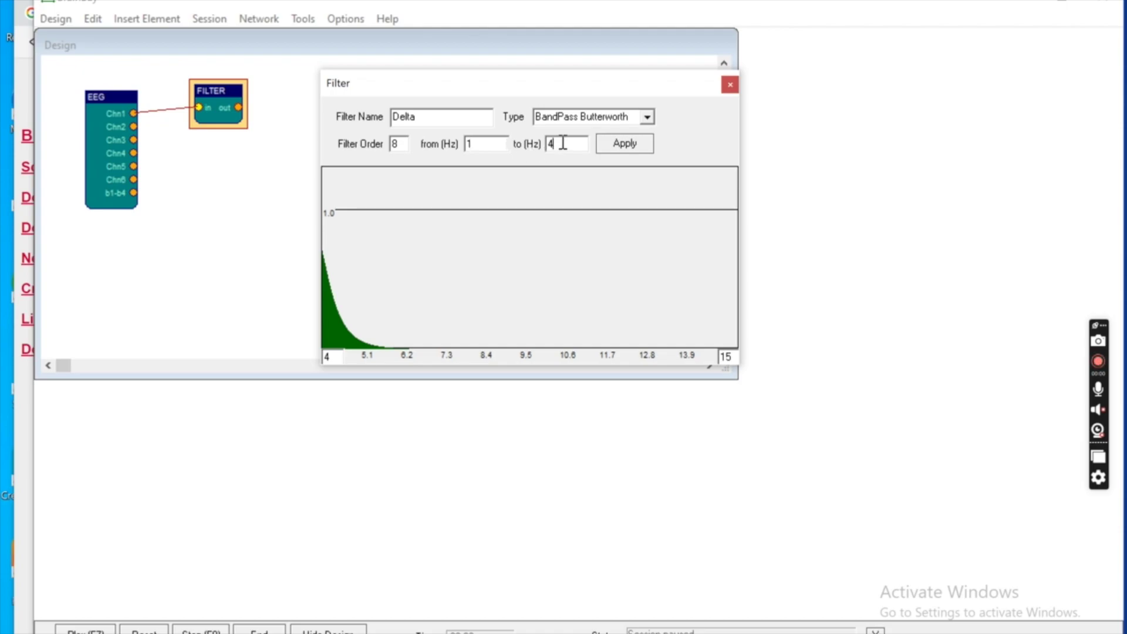
click(614, 151)
click(729, 86)
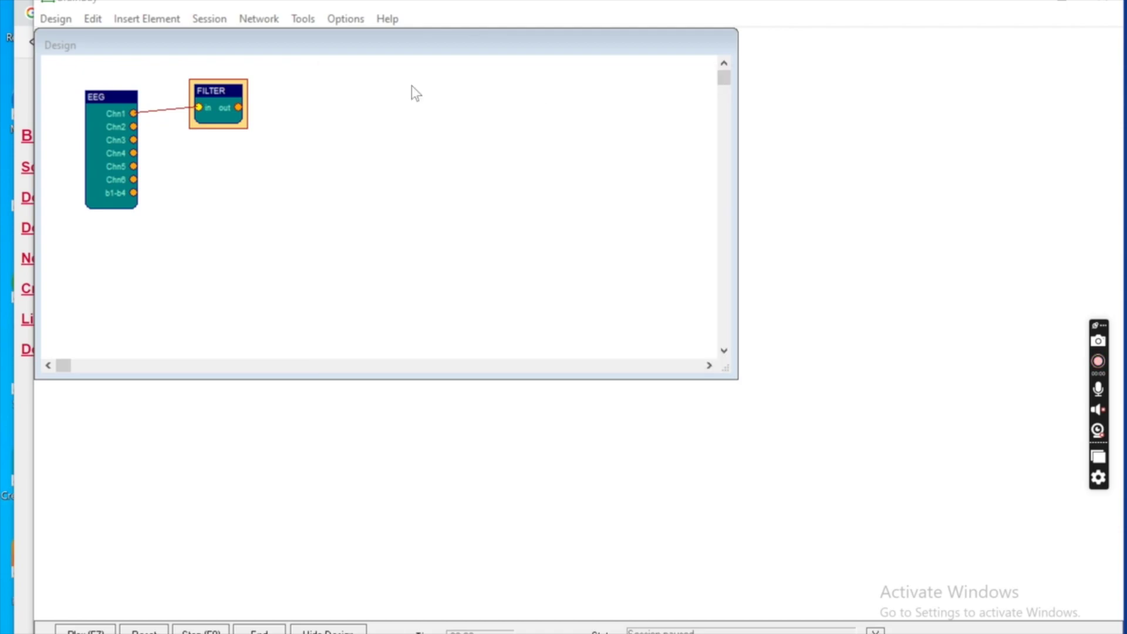
Rename the filter element in the design as Delta.
right_click(217, 94)
drag(461, 156, 396, 154)
text(Delta)
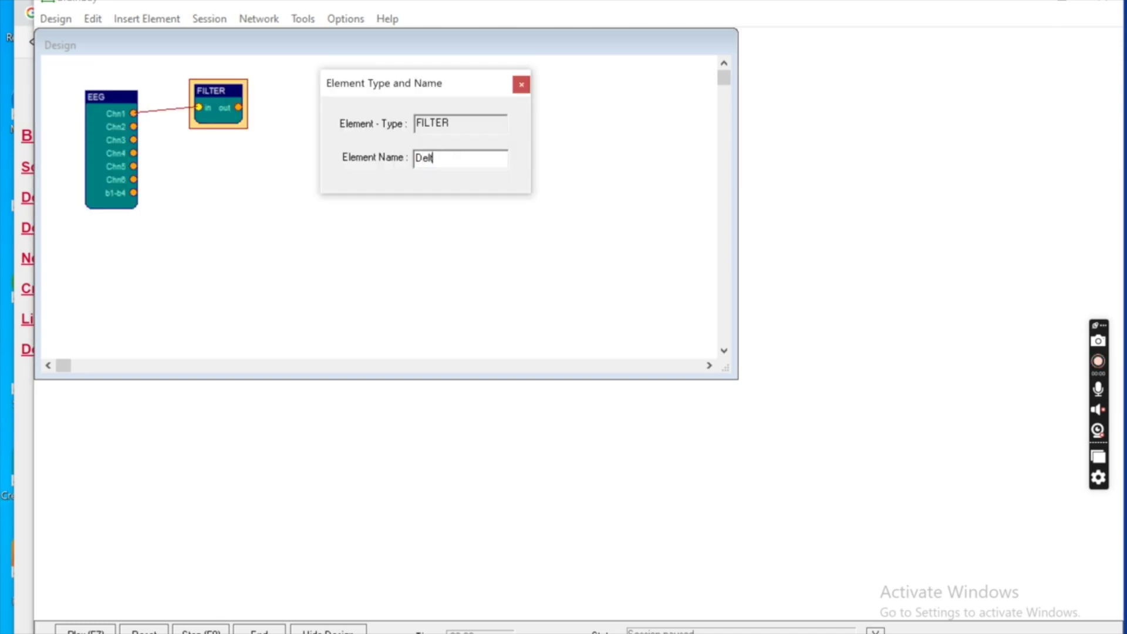
click(521, 84)
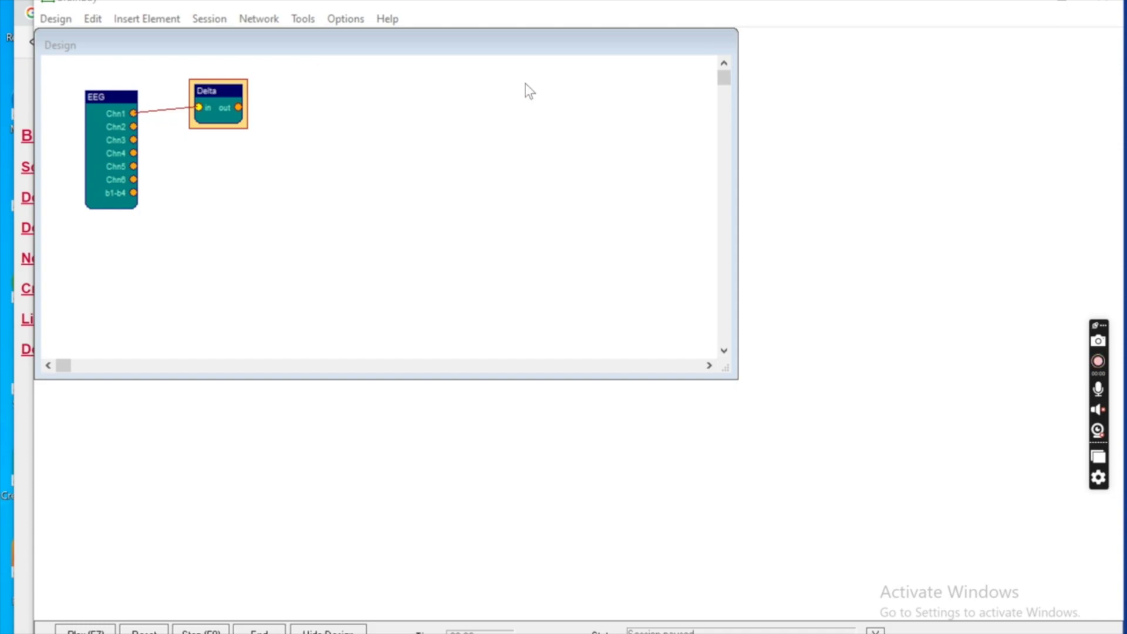
Insert a second Filter element into the design.
click(211, 138)
click(221, 112)
click(143, 17)
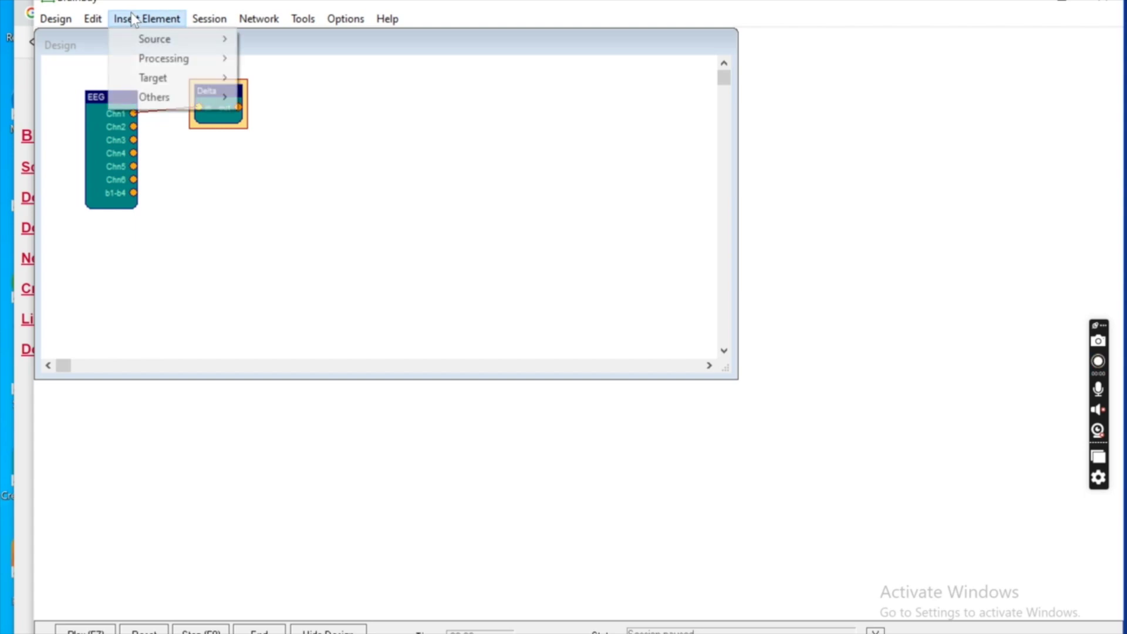
mouse_move(186, 55)
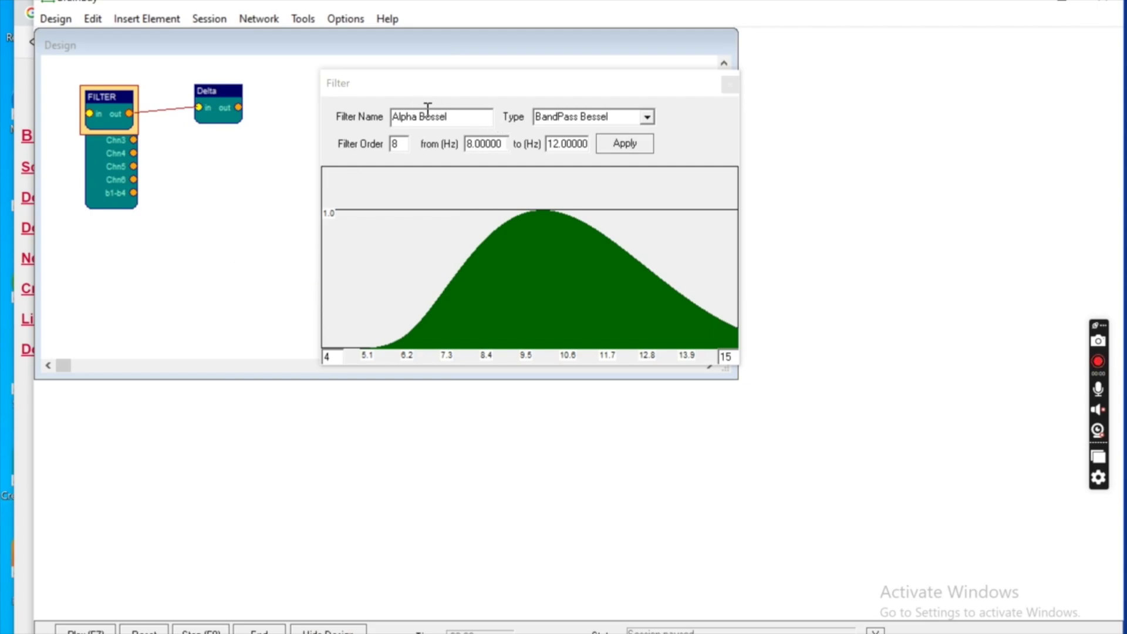
Name the new filter 50hz, with a 49 to 51 Hz range and the BandStop Butterworth type.
click(449, 117)
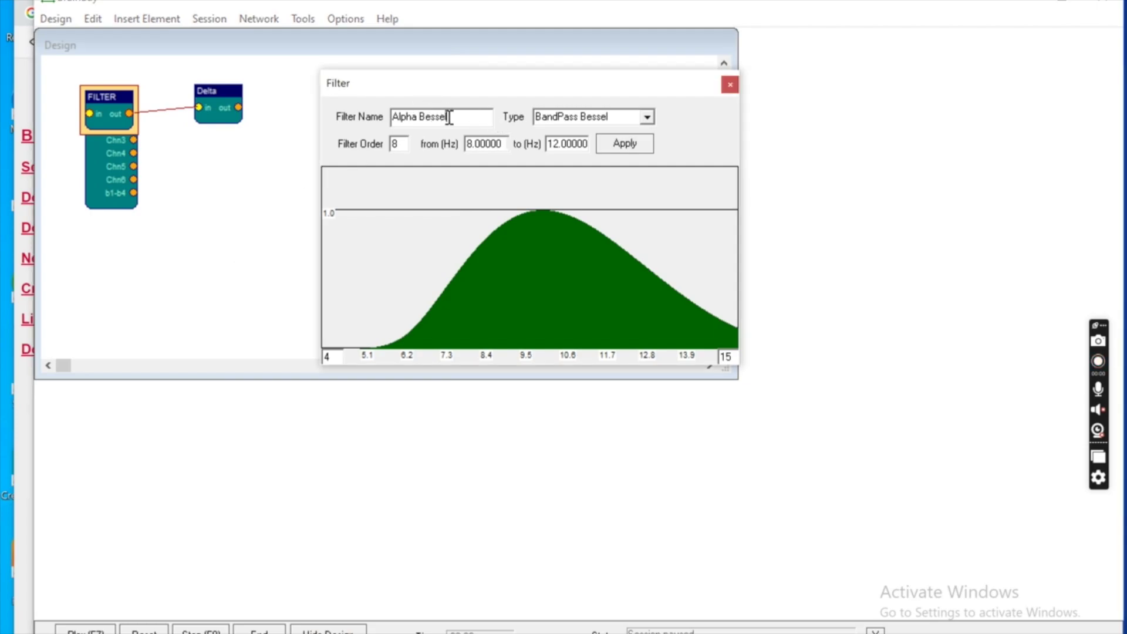
drag(461, 117, 323, 121)
text(50hz)
double_click(487, 142)
text(49)
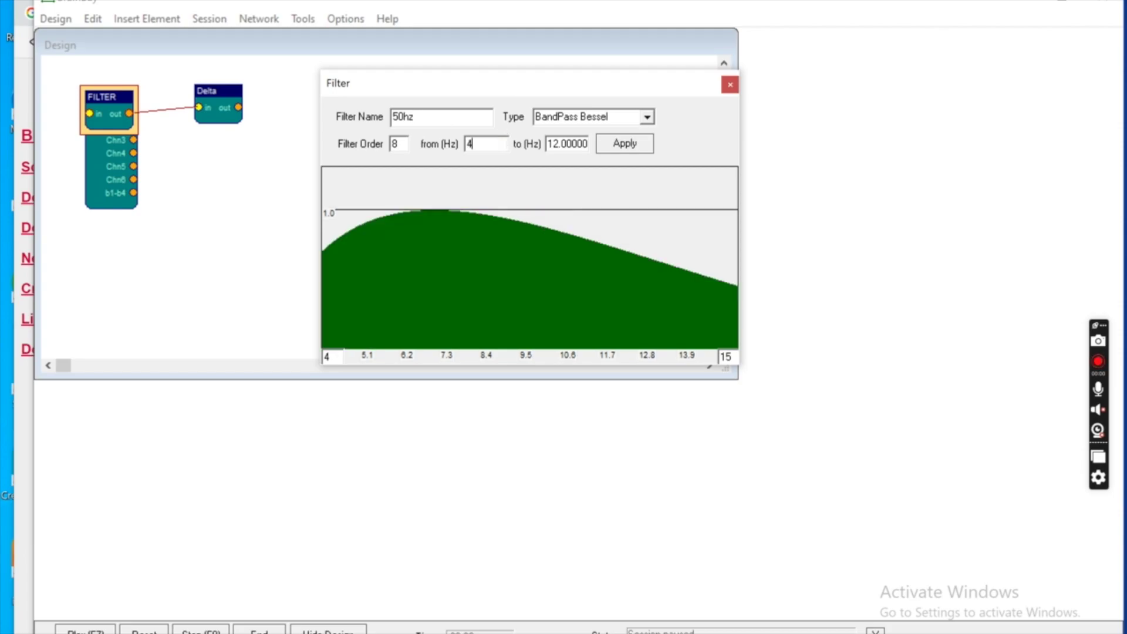
double_click(561, 144)
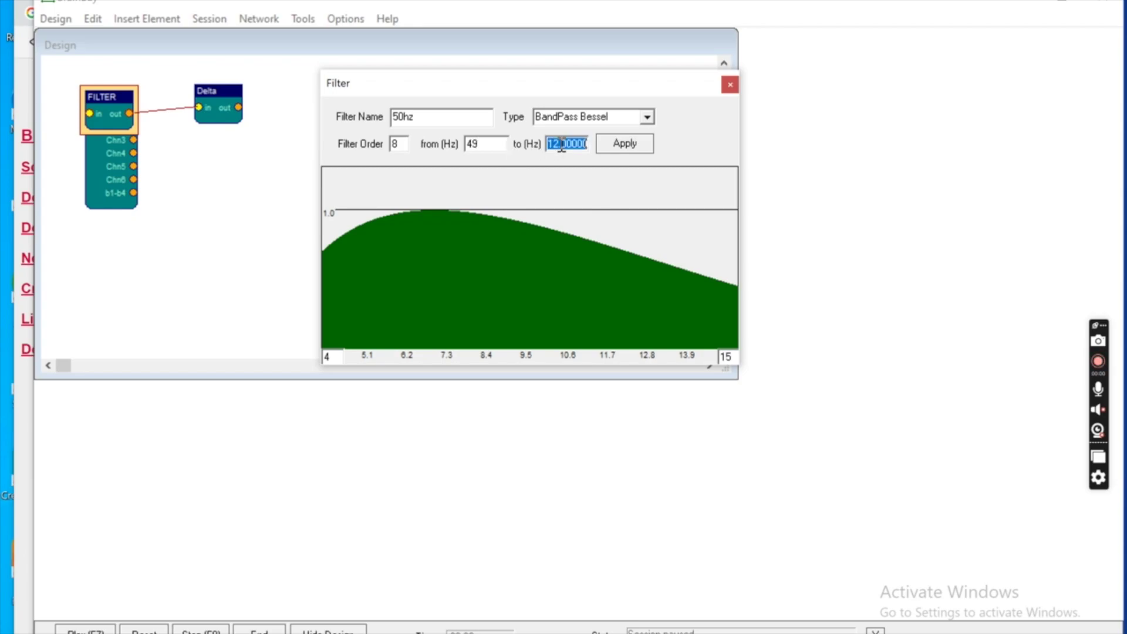
text(51)
click(648, 117)
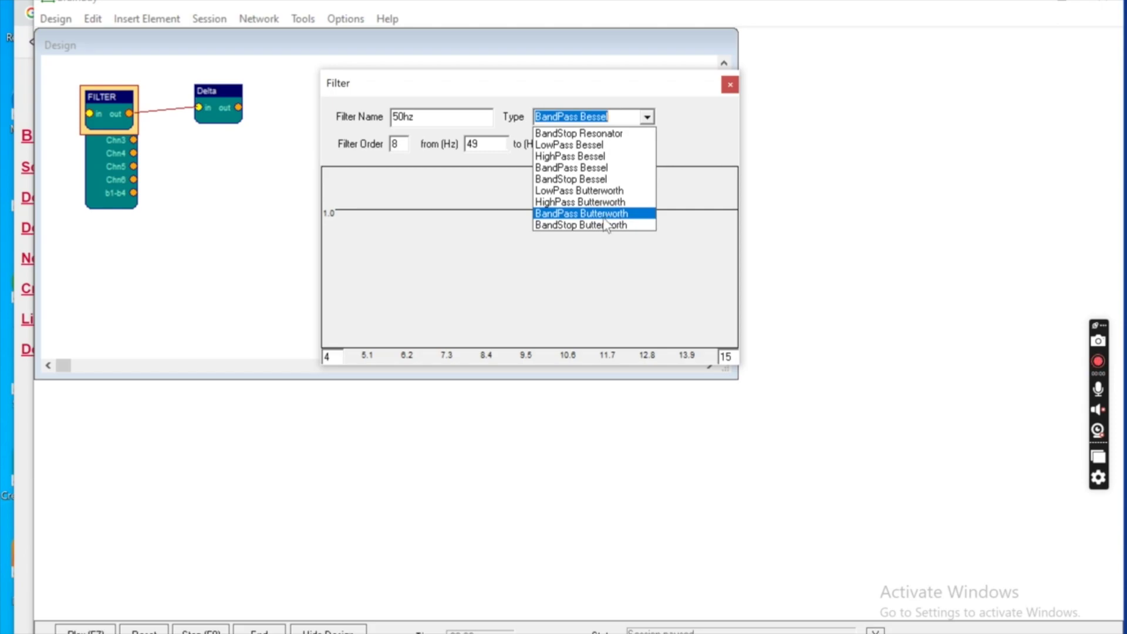
click(572, 227)
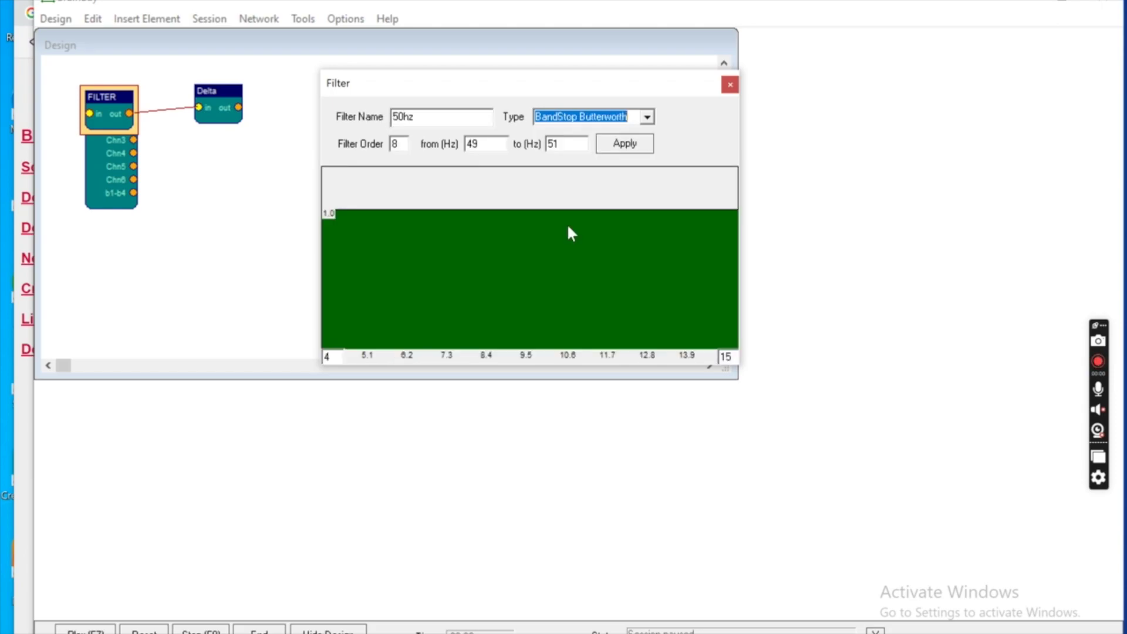
click(486, 144)
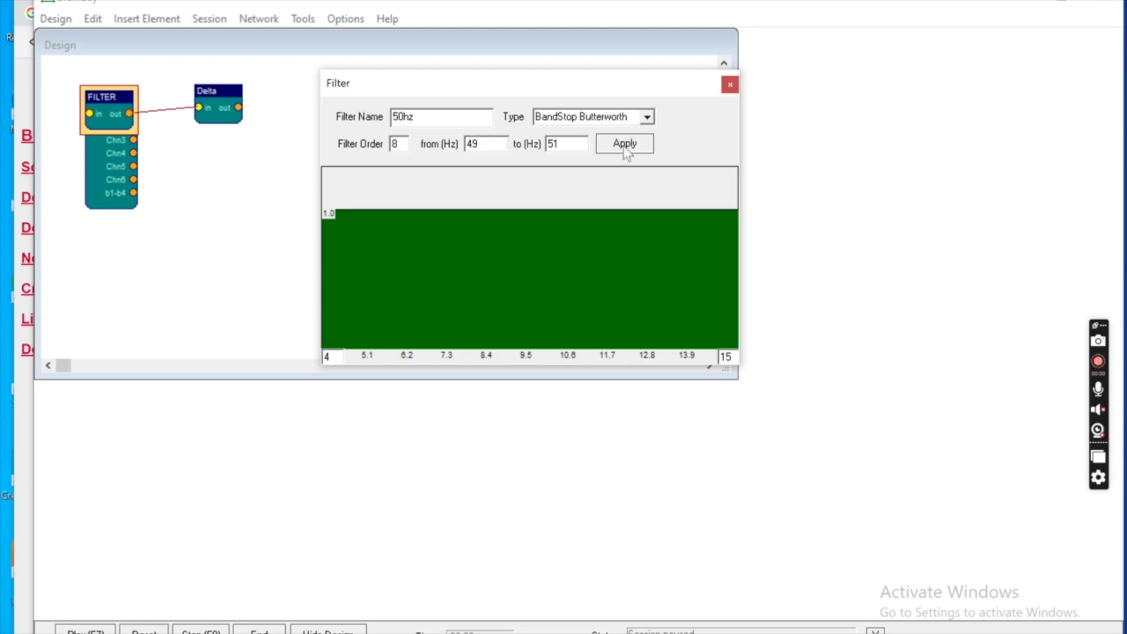
click(567, 140)
Name the new filter Theta in its settings and set its frequency range from 5 to 8 Hz.
drag(421, 115, 382, 118)
text(Theta)
drag(496, 143, 433, 146)
text(4)
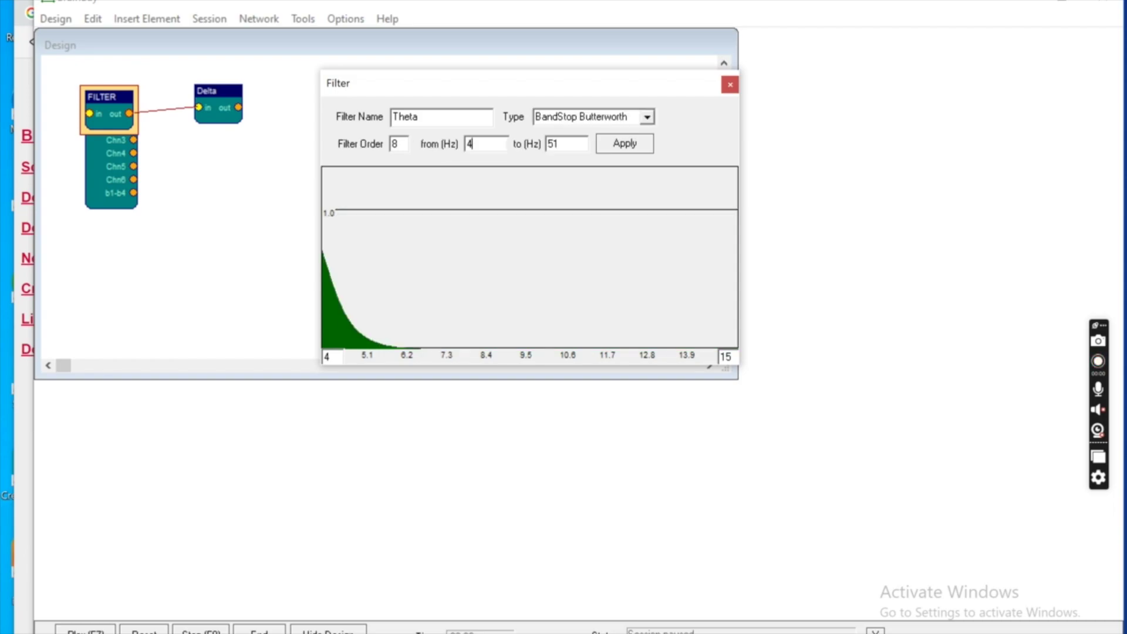
key(BackSpace)
text(5)
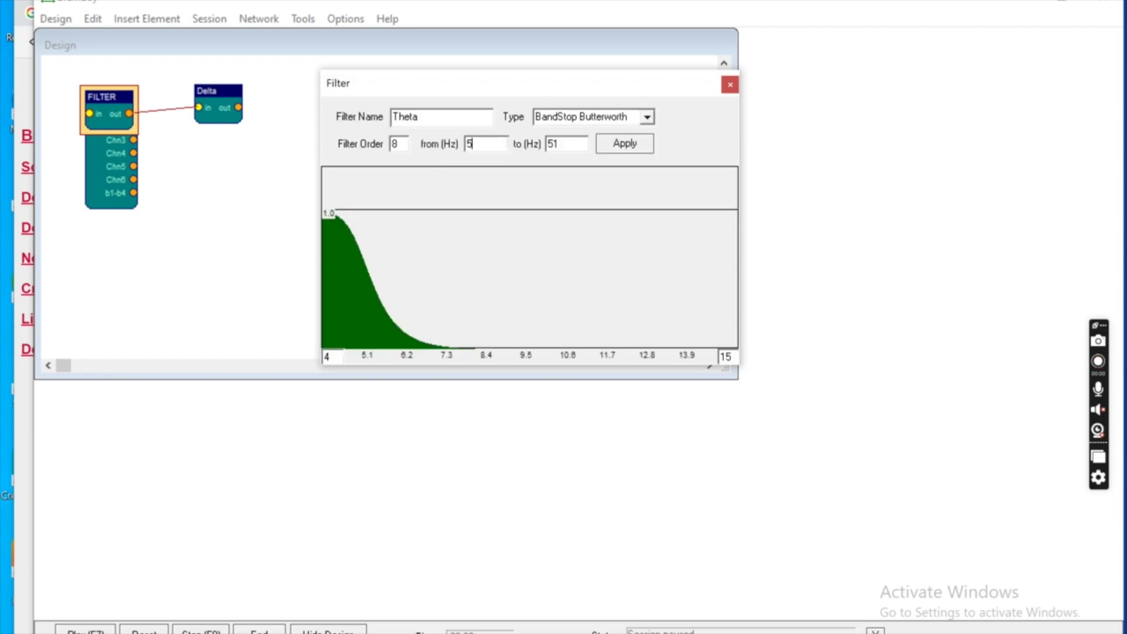
click(559, 144)
double_click(561, 146)
text(8)
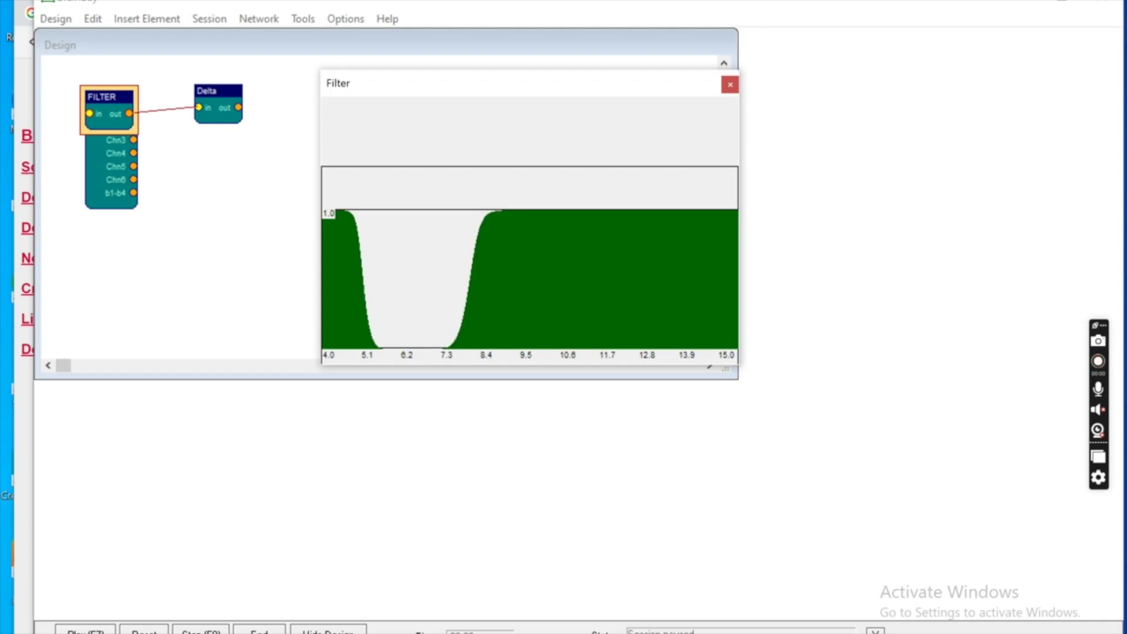
Change the Theta filter's type to BandPass Butterworth, apply the settings and close them.
click(645, 120)
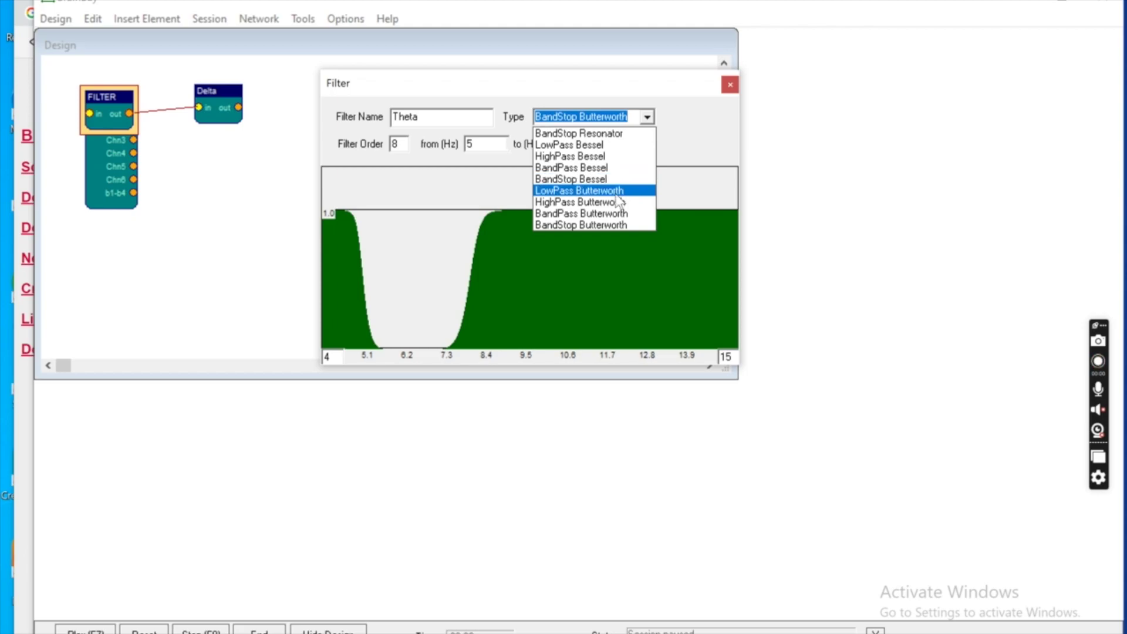
click(601, 215)
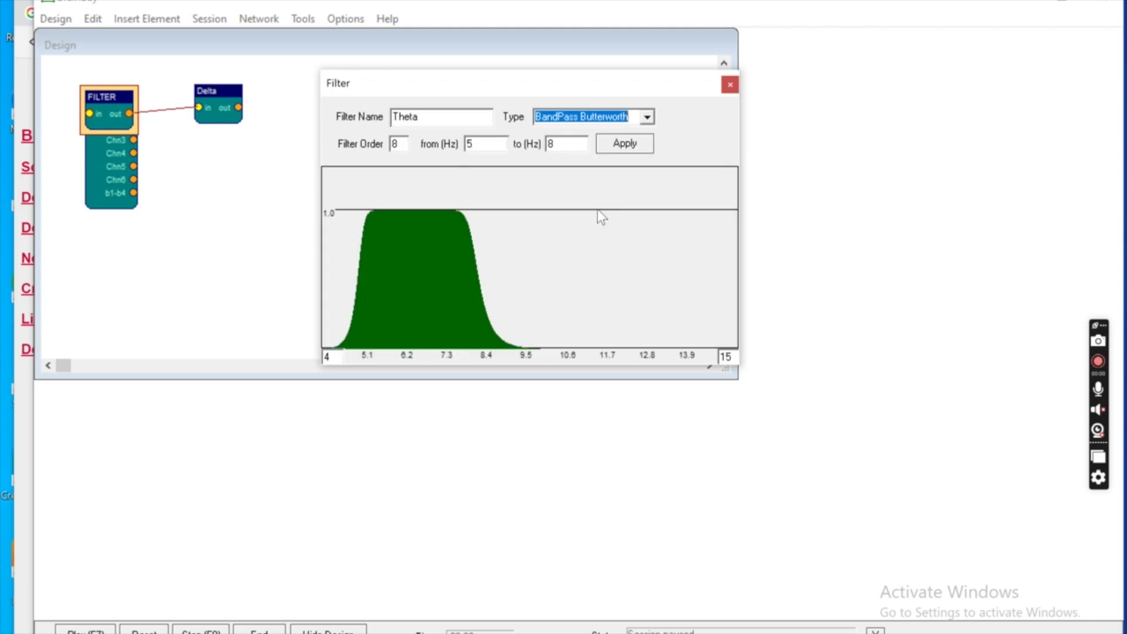
click(621, 143)
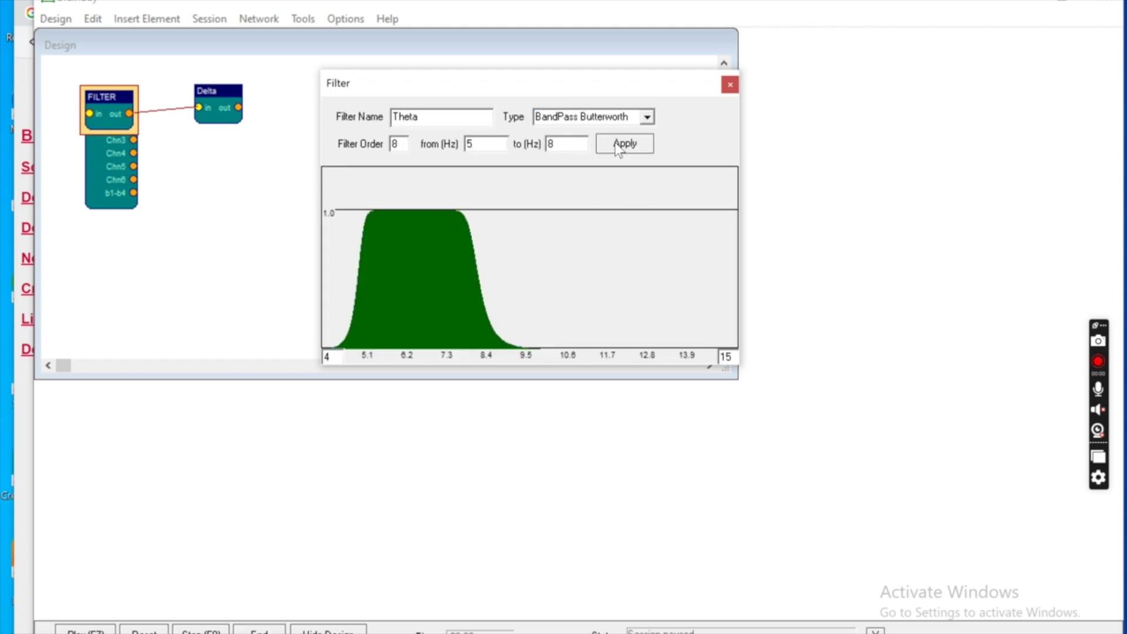
click(729, 85)
Place the new filter element below the Delta element and rename it Theta in the design.
drag(100, 91, 210, 138)
double_click(210, 136)
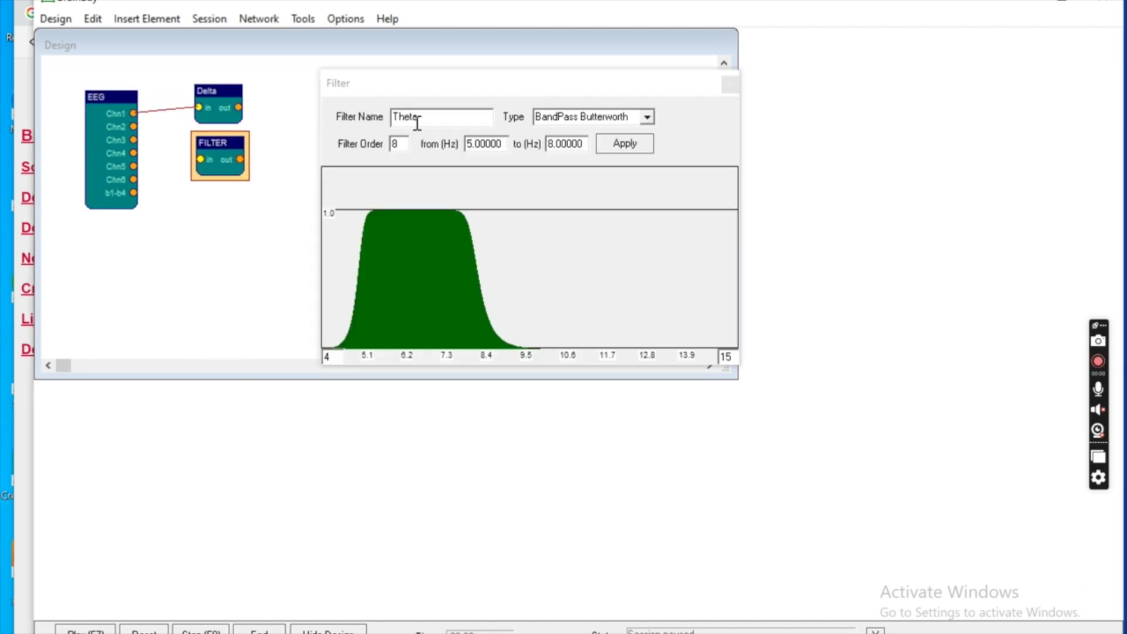
drag(419, 117, 383, 120)
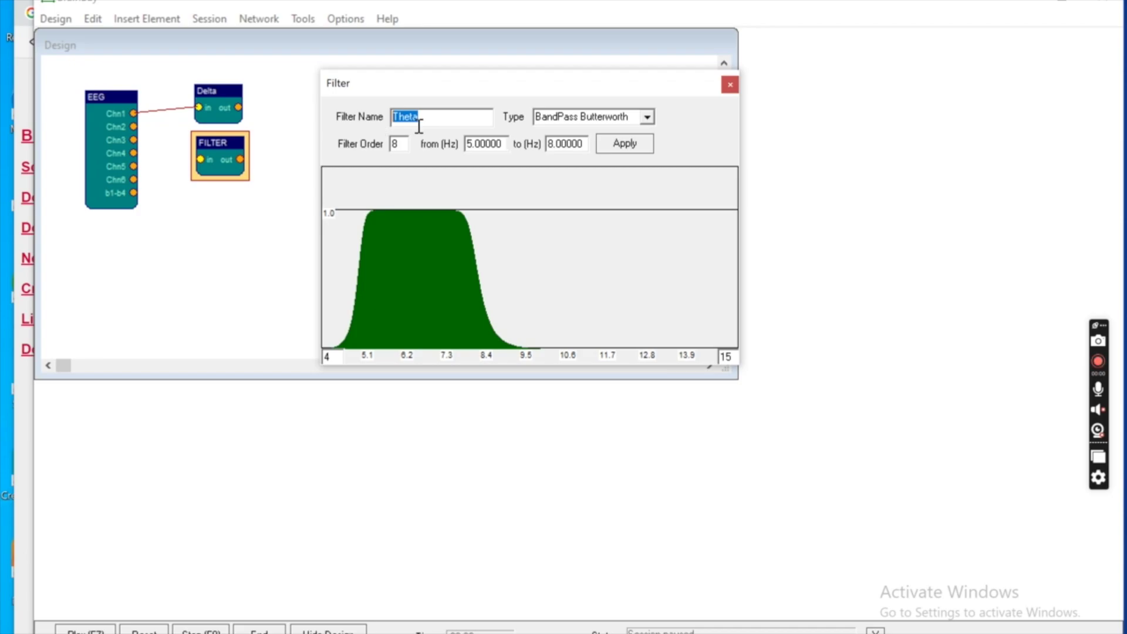
click(730, 85)
right_click(214, 137)
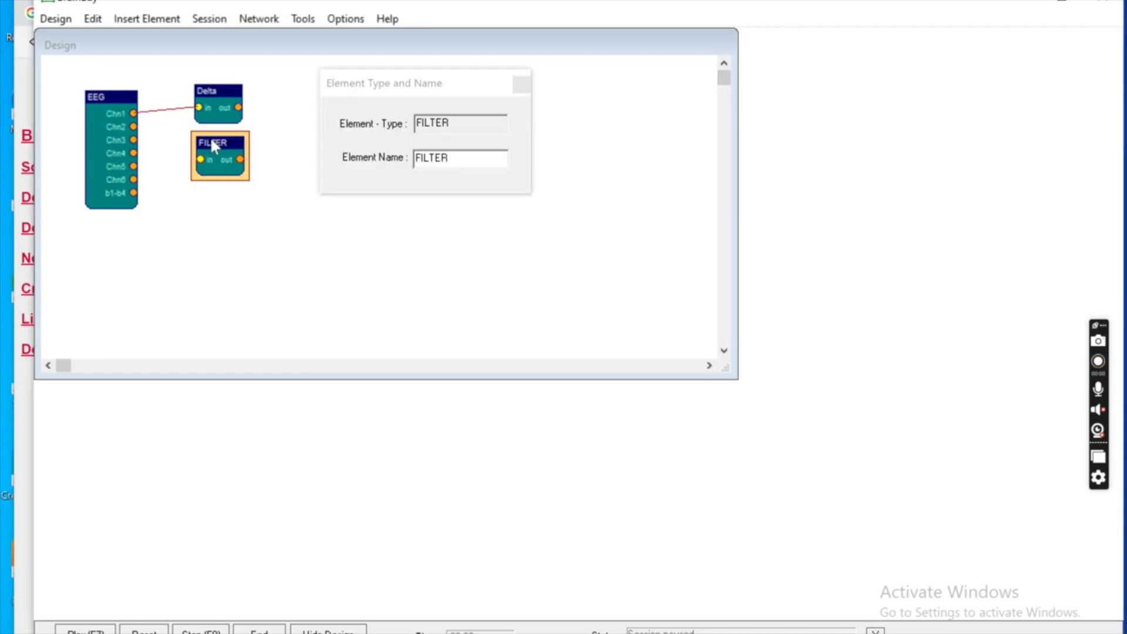
drag(478, 155, 289, 165)
text(Theta)
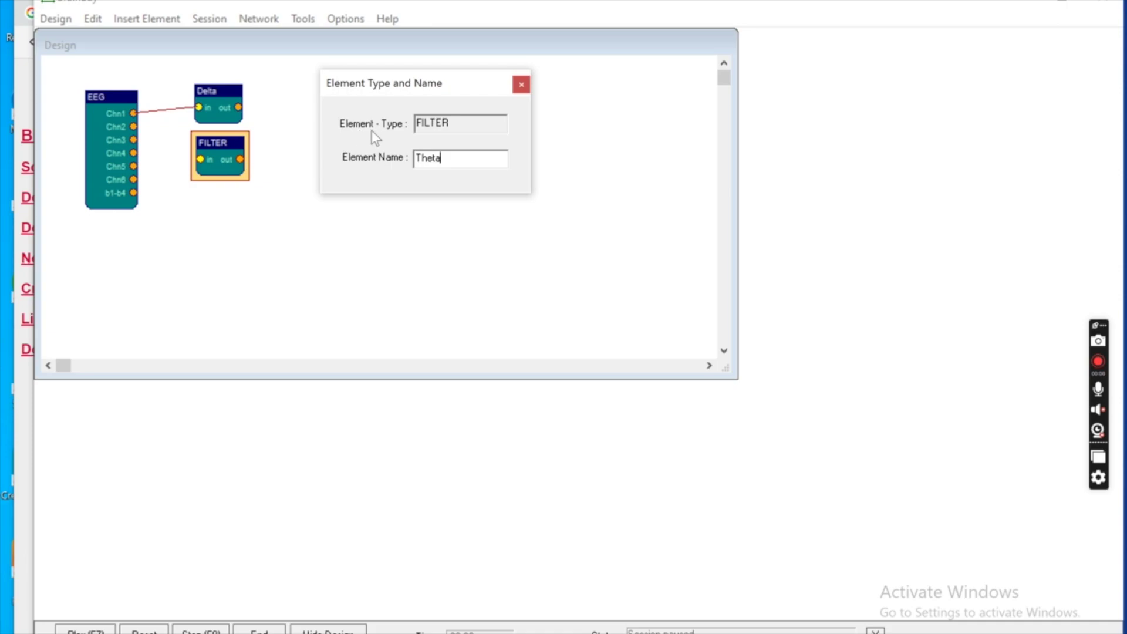
click(521, 84)
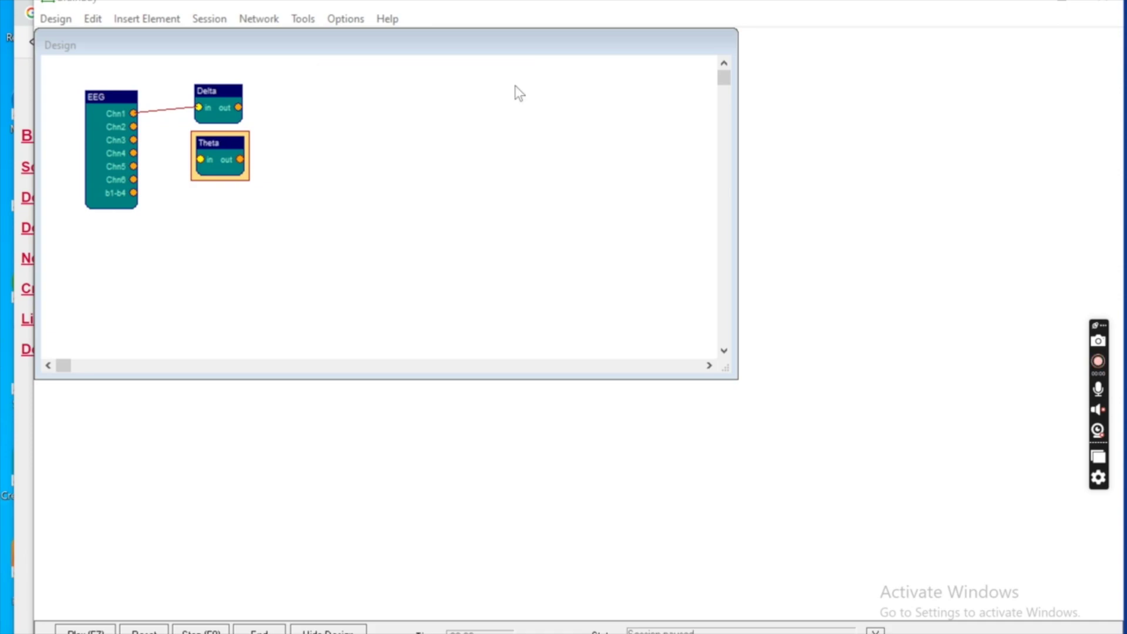
Connect EEG Chn1 to the Theta filter's input and move the Theta element further down.
click(134, 121)
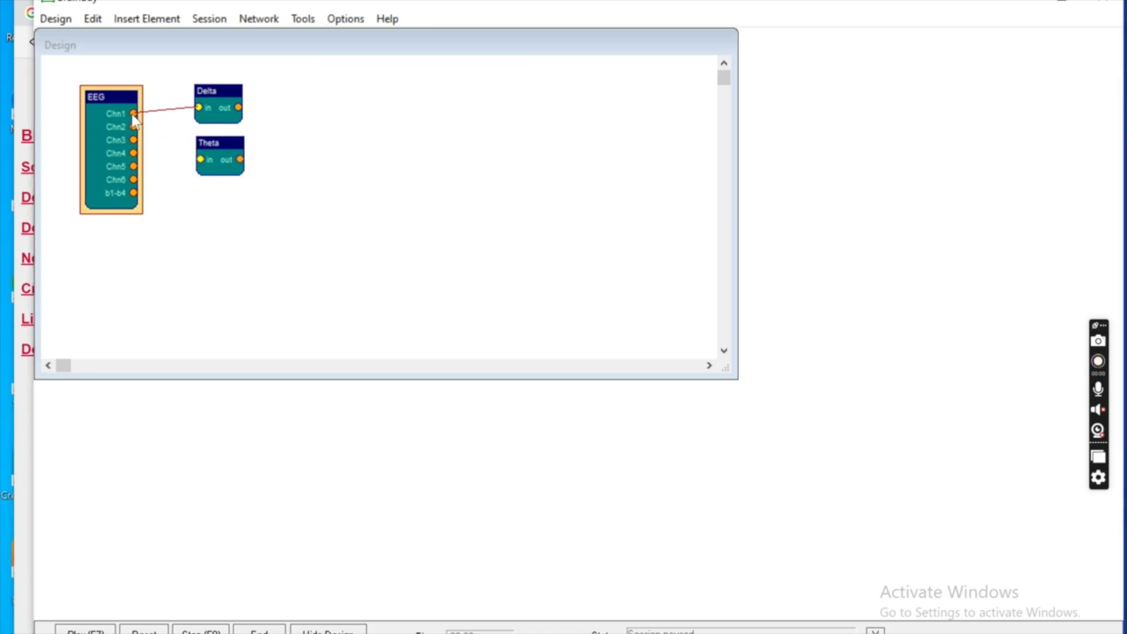
drag(134, 118, 200, 162)
click(215, 144)
drag(215, 143, 212, 176)
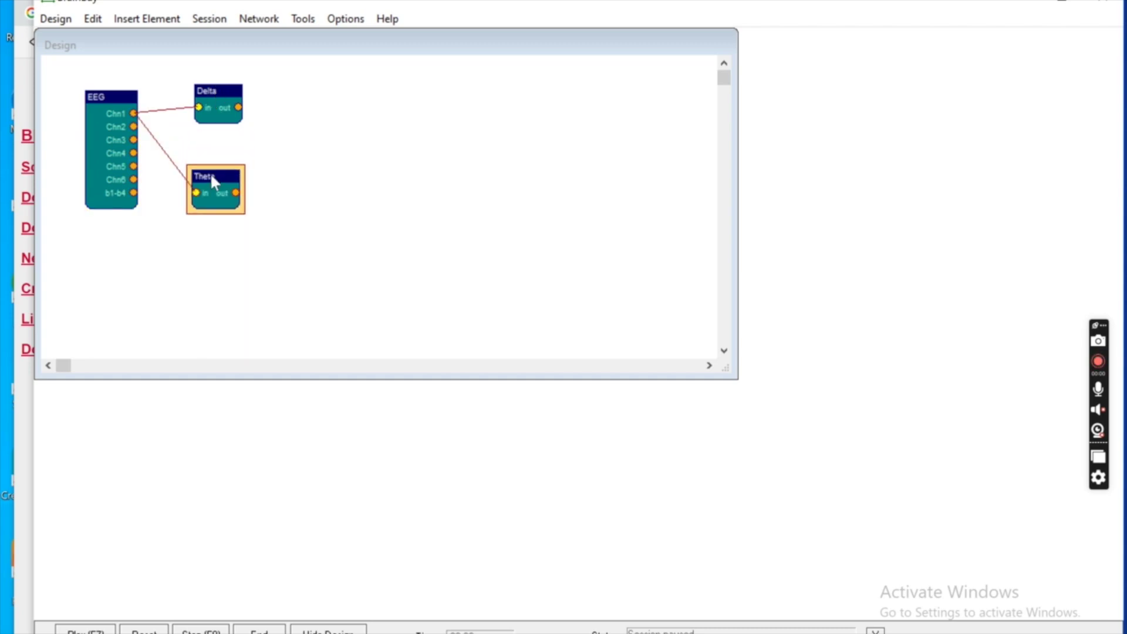
Move the Delta element down so it sits just above the Theta element.
click(212, 90)
double_click(212, 89)
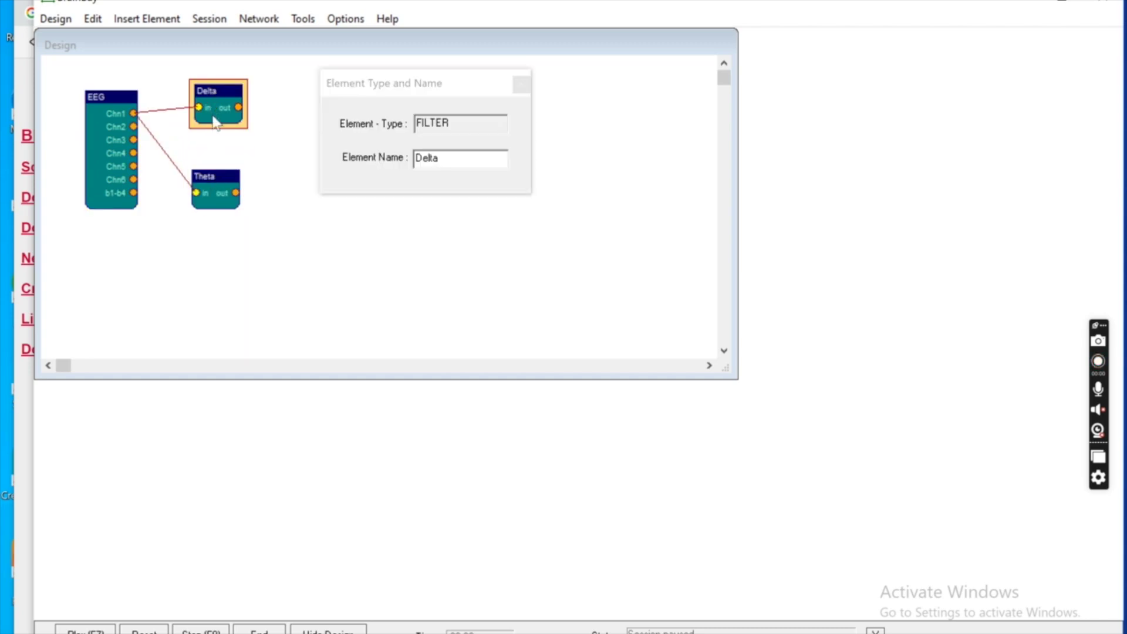
click(520, 84)
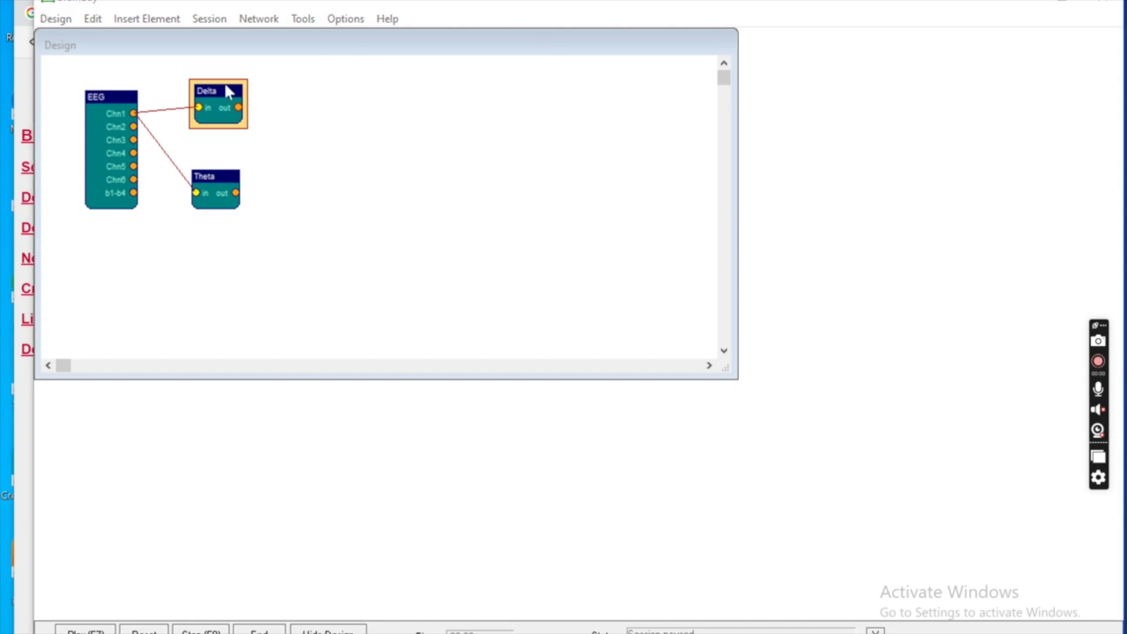
drag(219, 87, 213, 118)
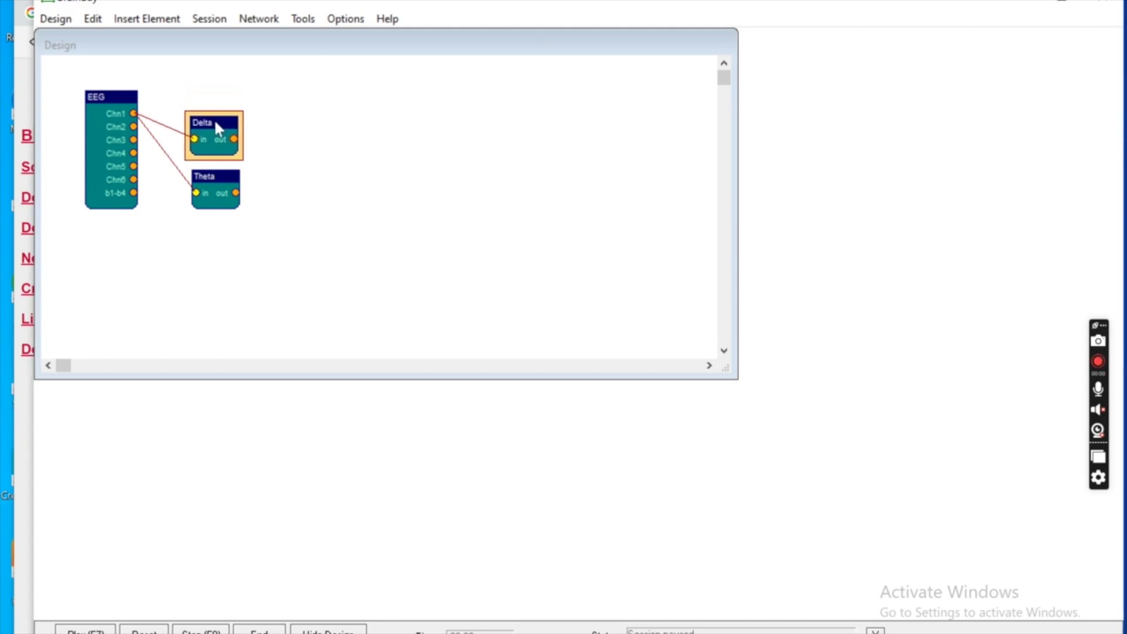
Insert an Oscilloscope element with its default settings and move its display window below the Design window.
click(146, 19)
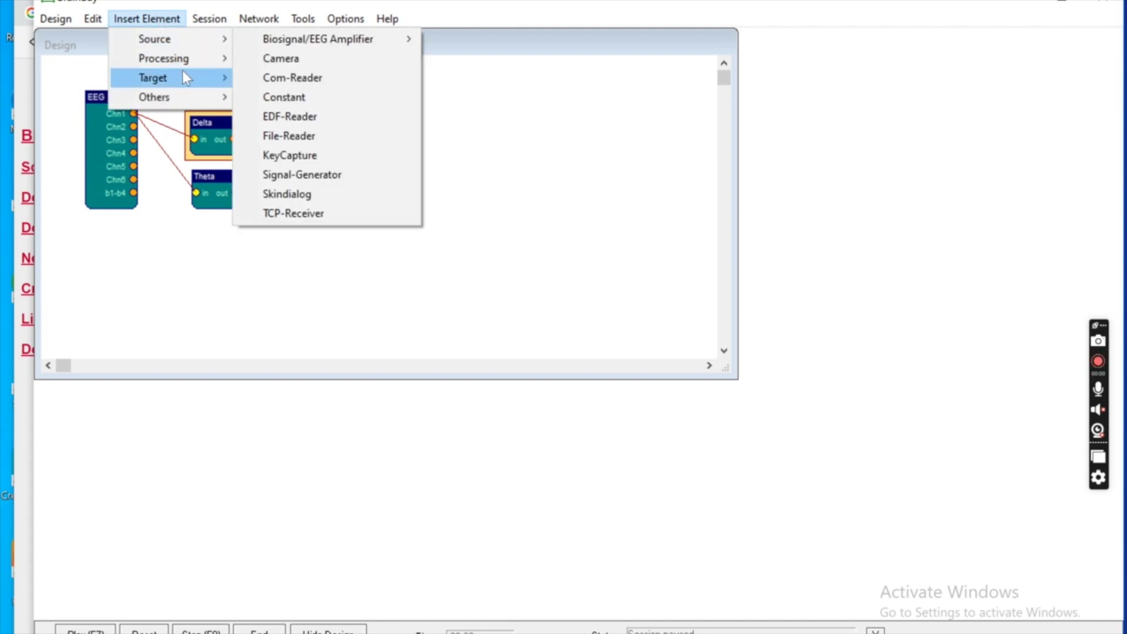
mouse_move(186, 77)
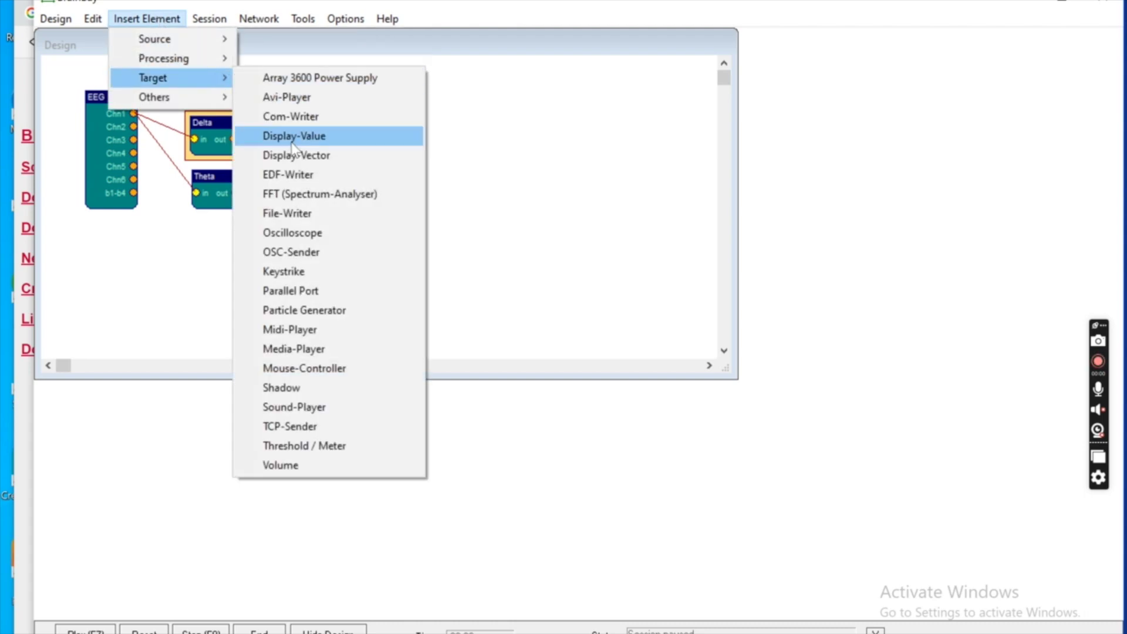
click(313, 238)
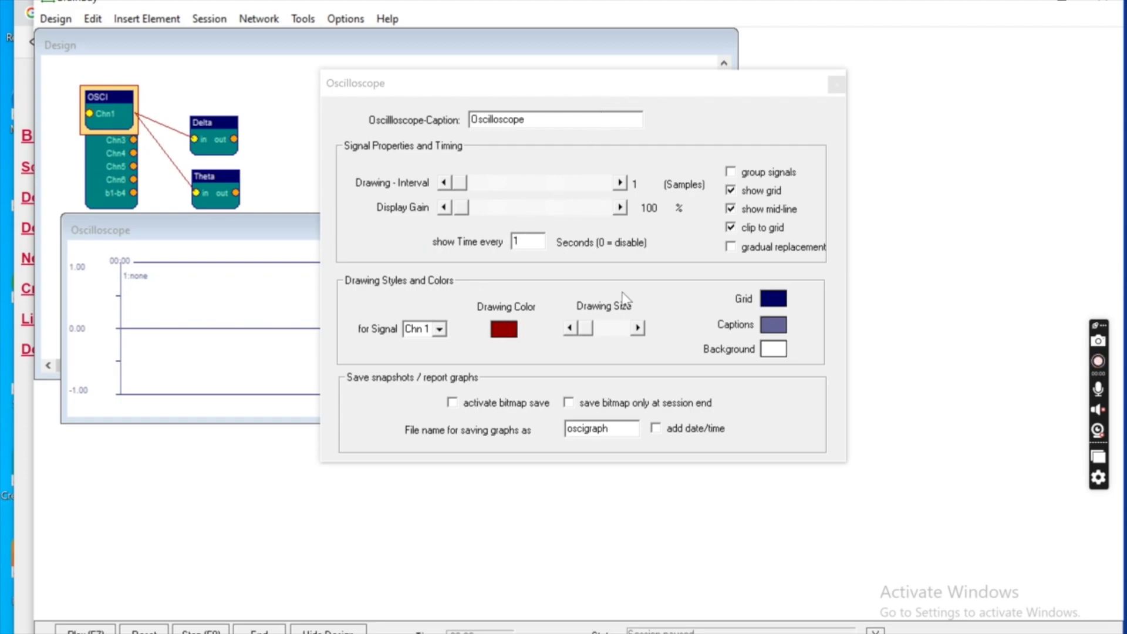
click(439, 330)
click(439, 330)
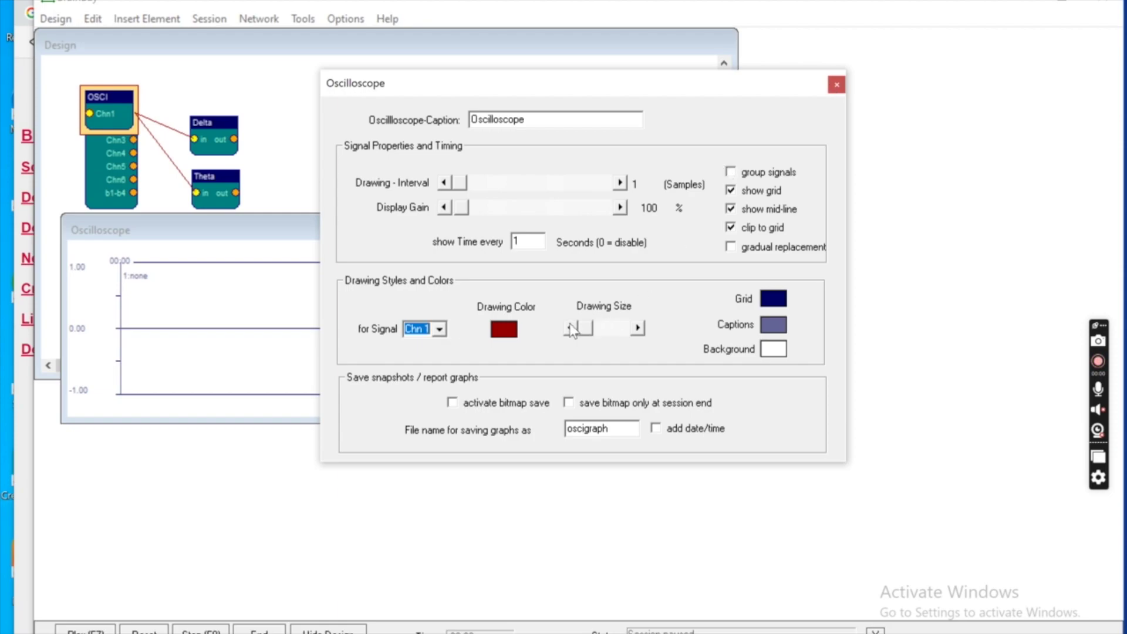
click(837, 84)
drag(216, 234, 195, 414)
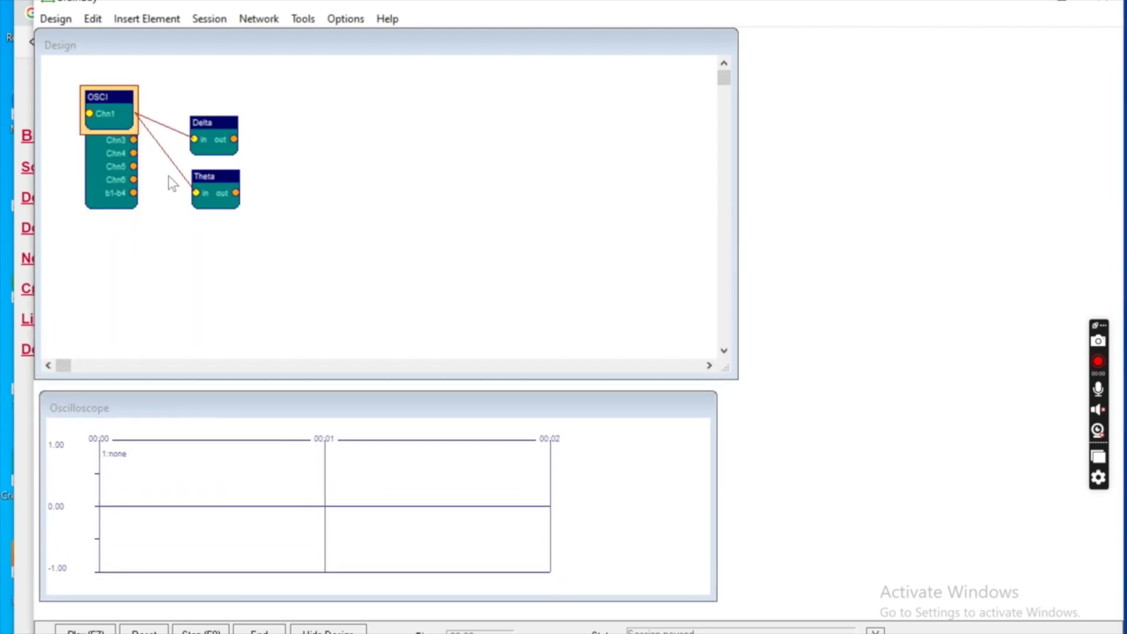
Place the OSCI element to the right of the filters and connect EEG Chn1 to its Chn1 input.
drag(111, 115, 311, 94)
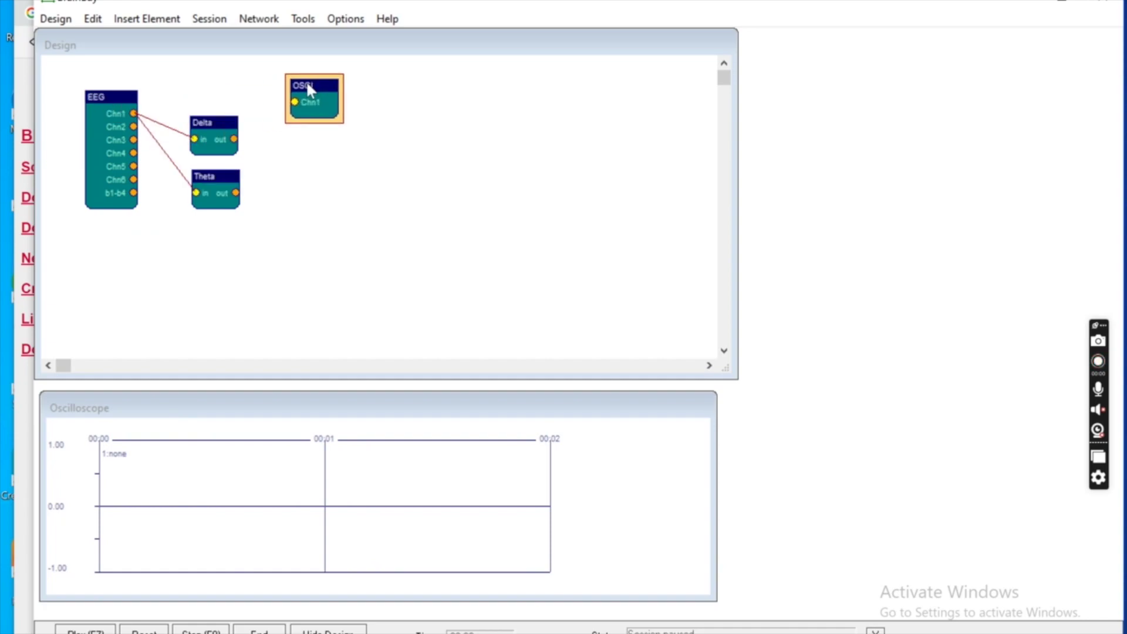
click(136, 114)
drag(136, 116, 295, 109)
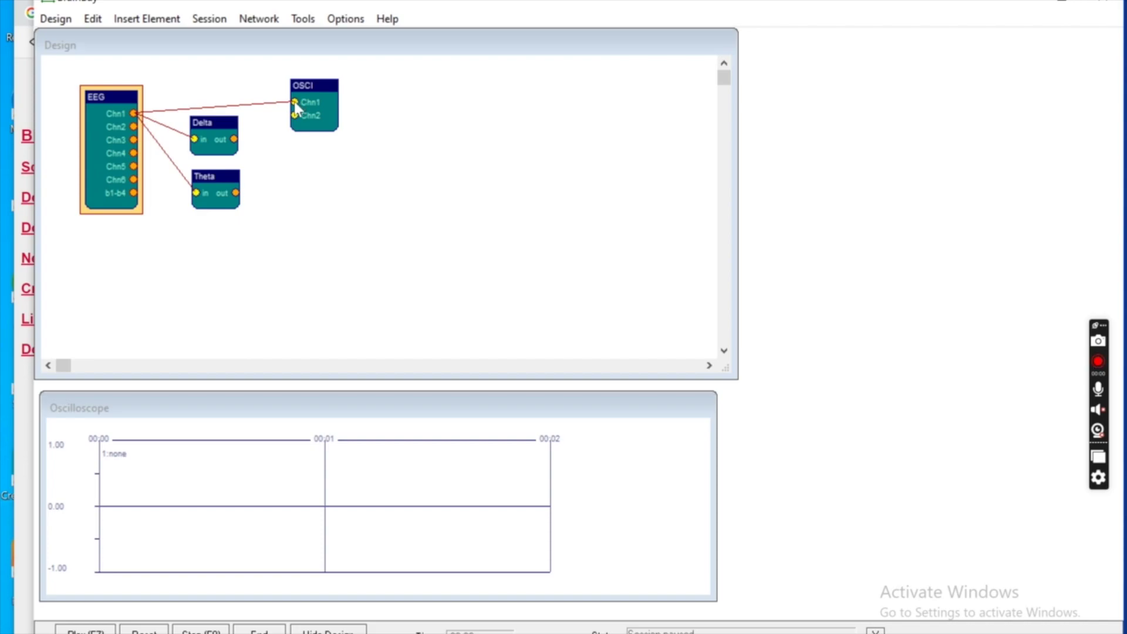
Turn off get from Port for the OSCI Chn1 input and set its description to Raw.
double_click(295, 101)
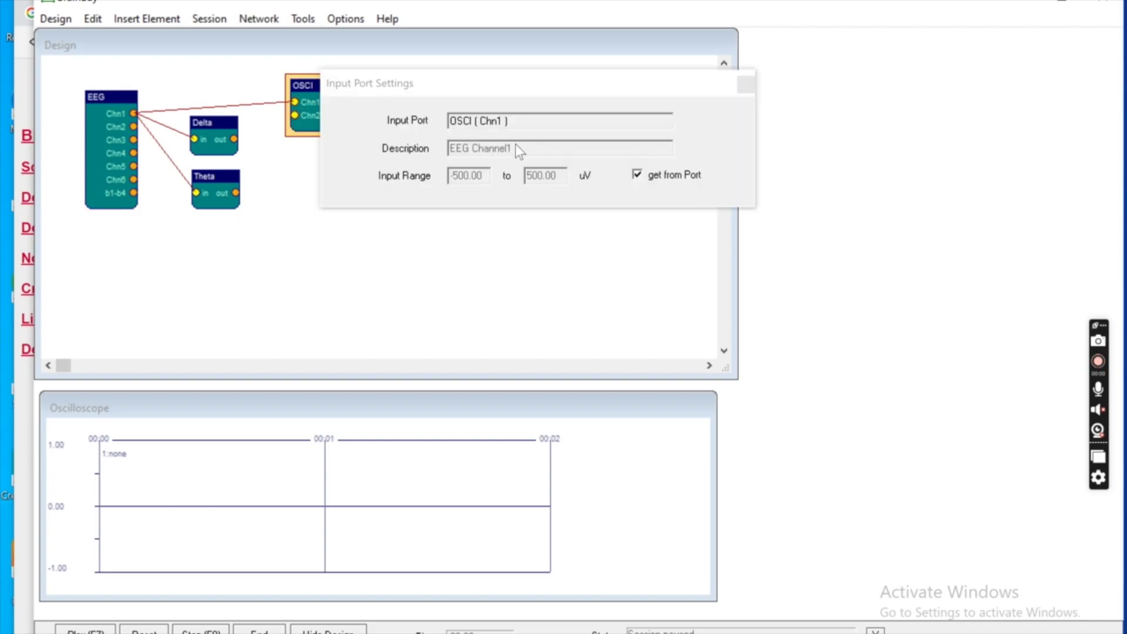
click(665, 174)
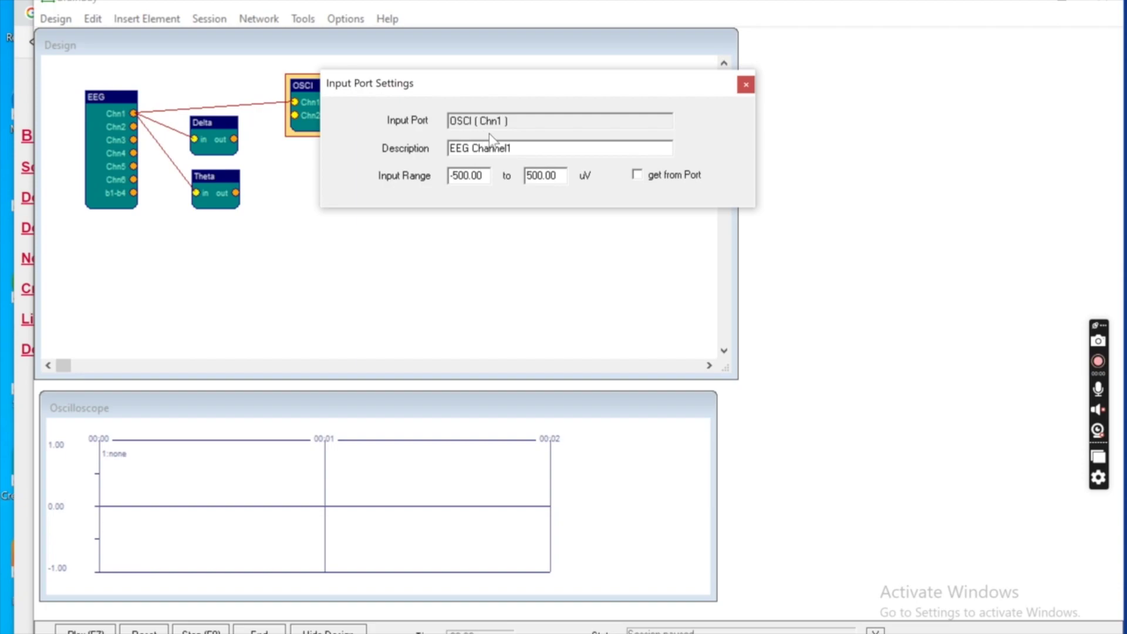
drag(538, 146, 326, 134)
text(Raw)
click(746, 85)
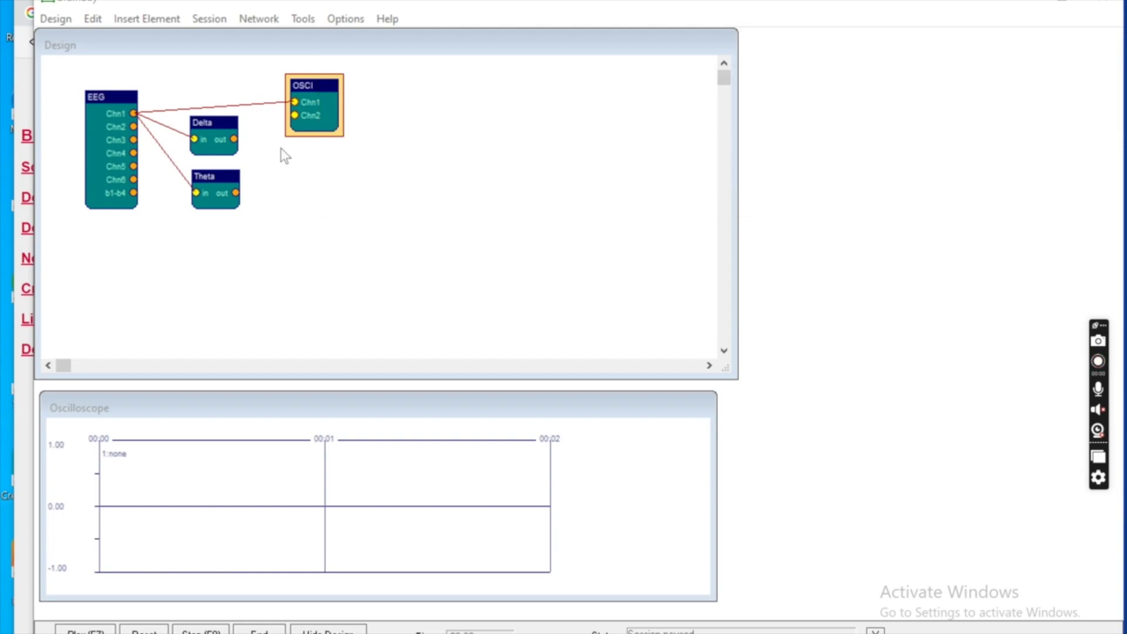
Connect the Delta filter's output to the oscilloscope's Chn2 input.
click(252, 143)
click(237, 145)
drag(234, 140, 297, 112)
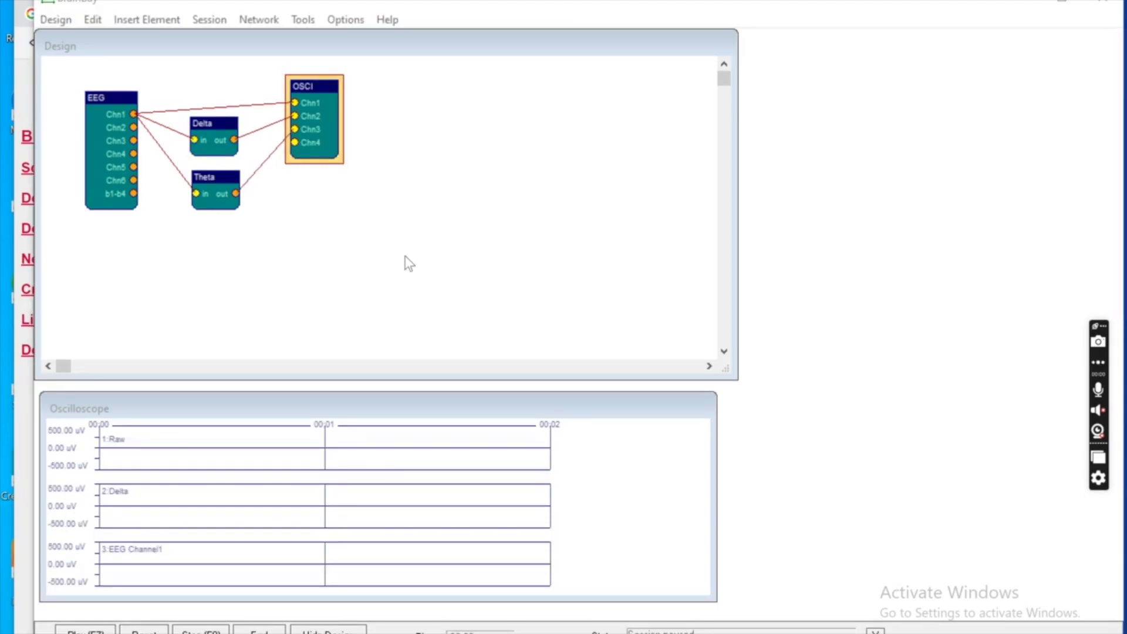
Set the oscilloscope's drawing color for signal Chn 2 to bright green.
double_click(305, 84)
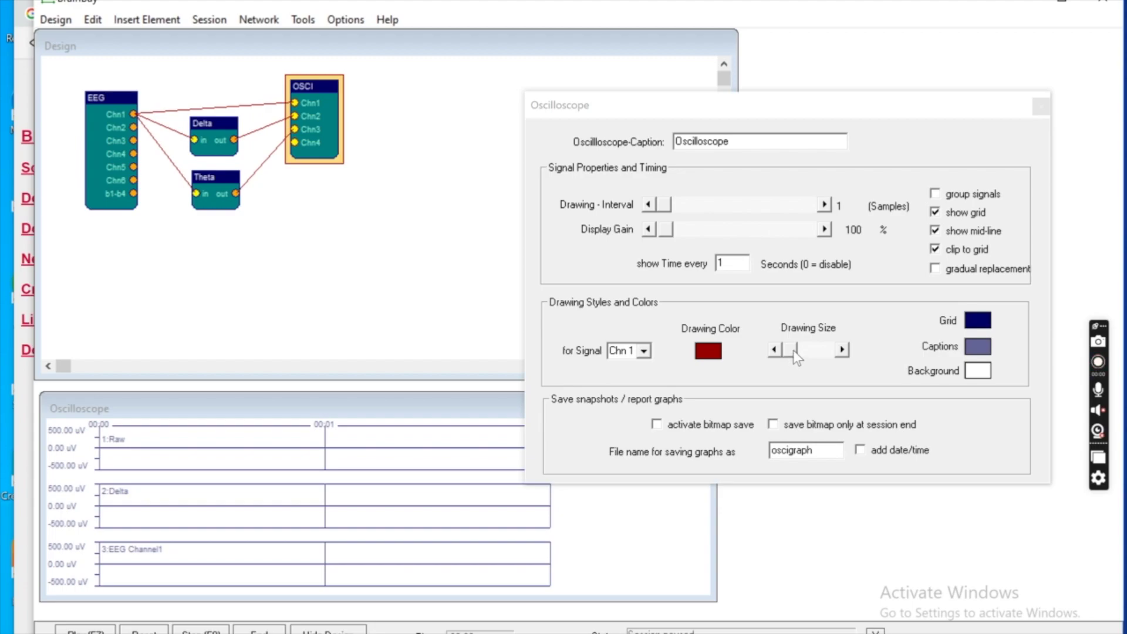
click(643, 351)
click(637, 376)
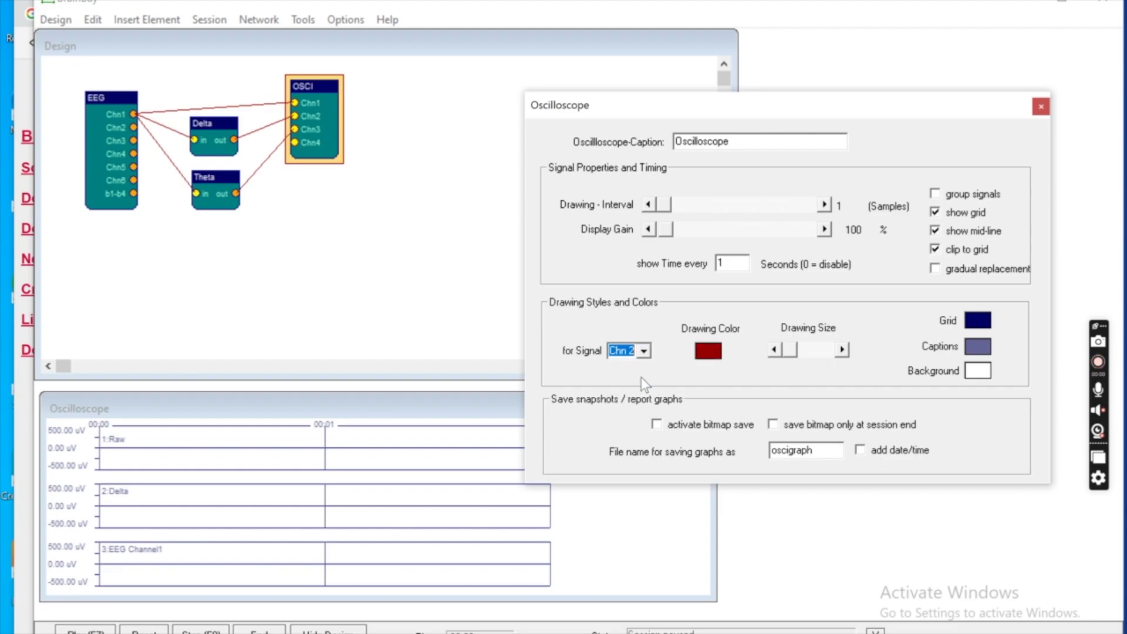
click(715, 354)
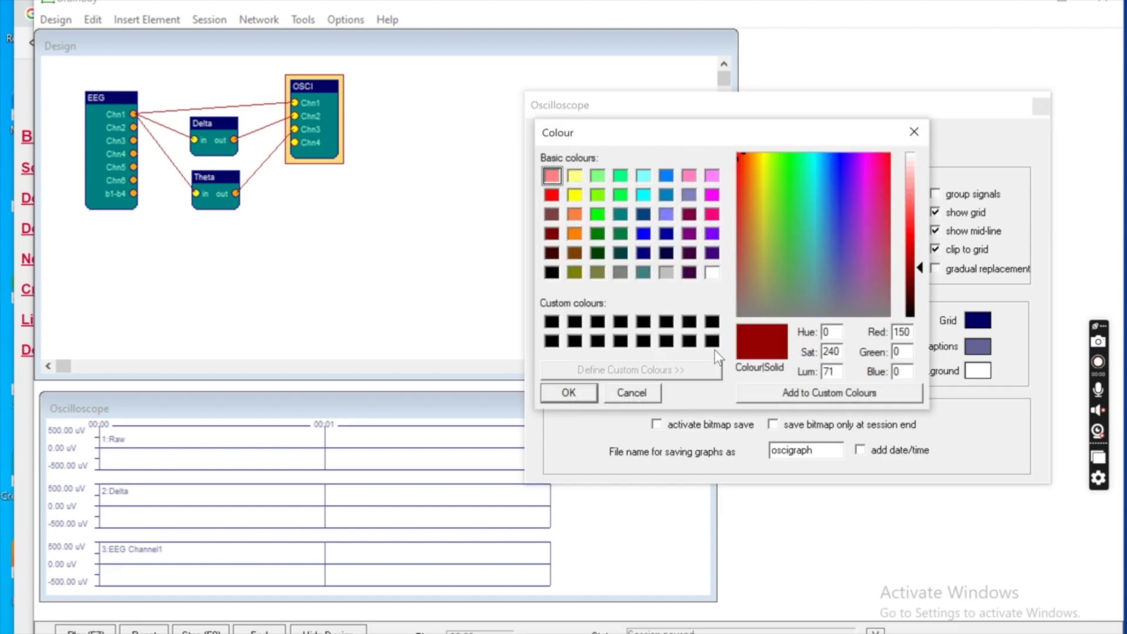
click(597, 215)
click(569, 392)
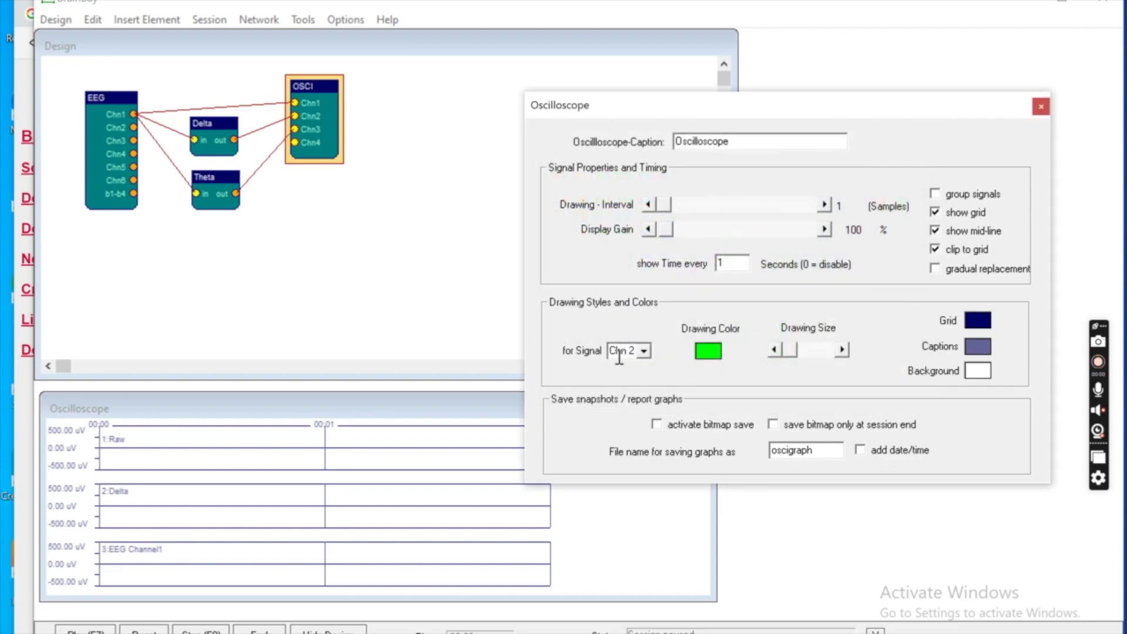
Set the oscilloscope's drawing color for signal Chn 4 to magenta and close its settings.
click(644, 351)
click(626, 386)
click(643, 352)
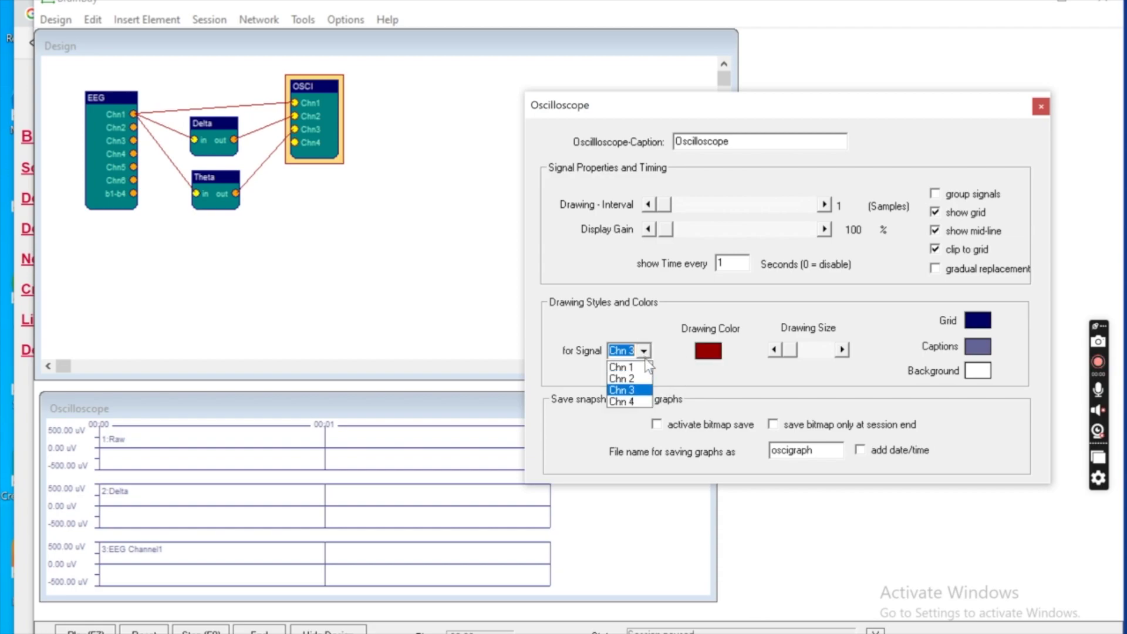
click(638, 406)
click(709, 352)
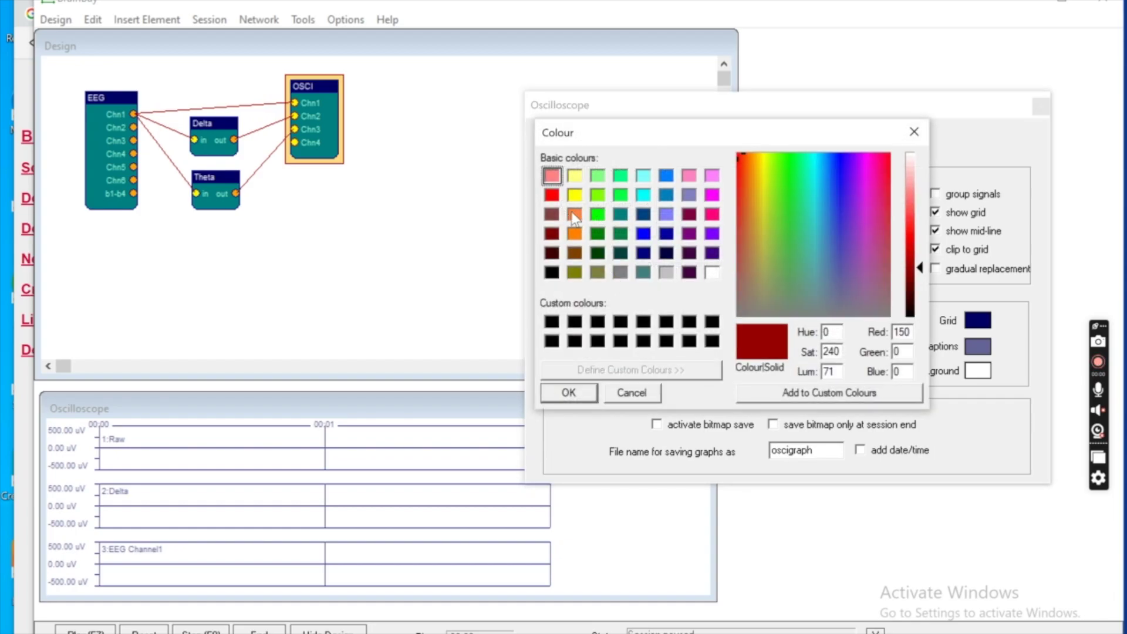
click(711, 195)
click(581, 393)
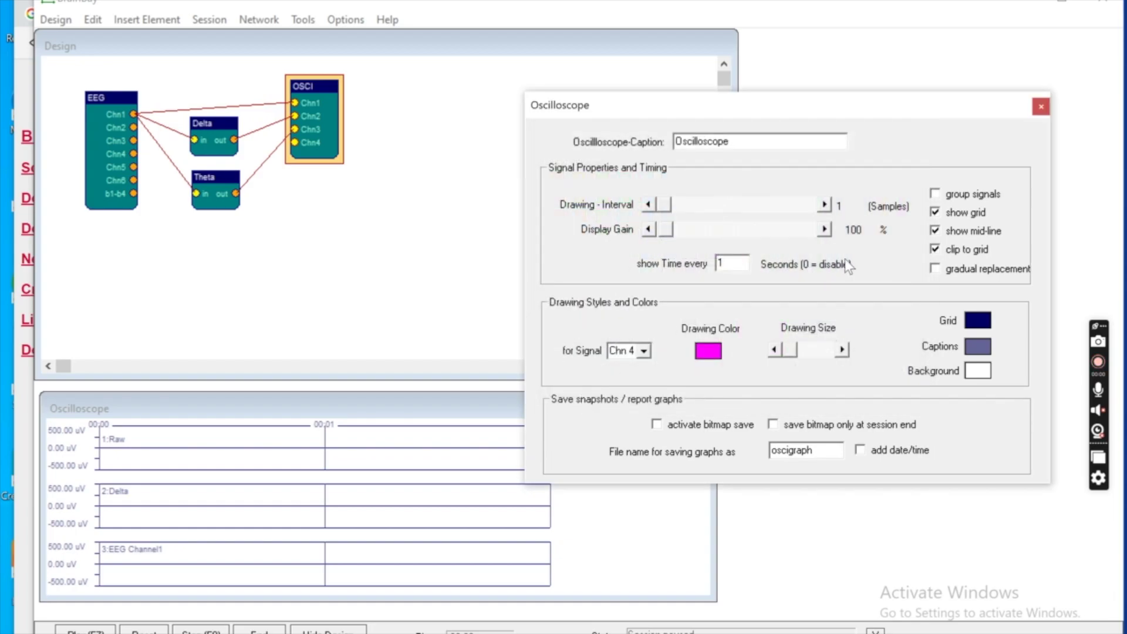
click(1040, 112)
Try the group signals option on the oscilloscope, turn it off again and close the settings.
click(934, 194)
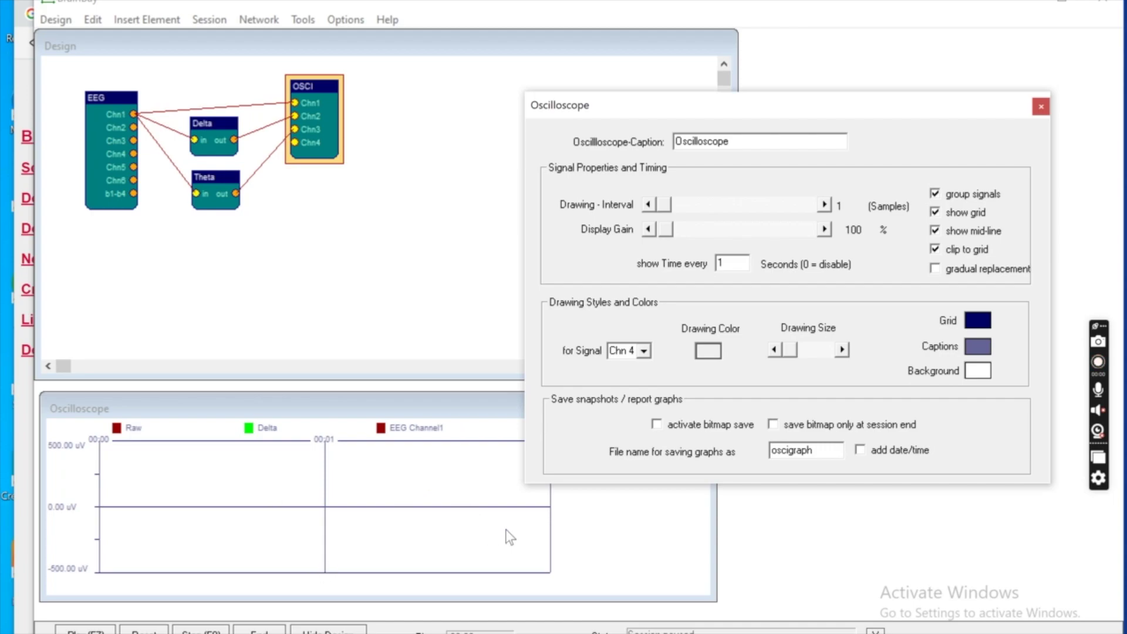
click(937, 200)
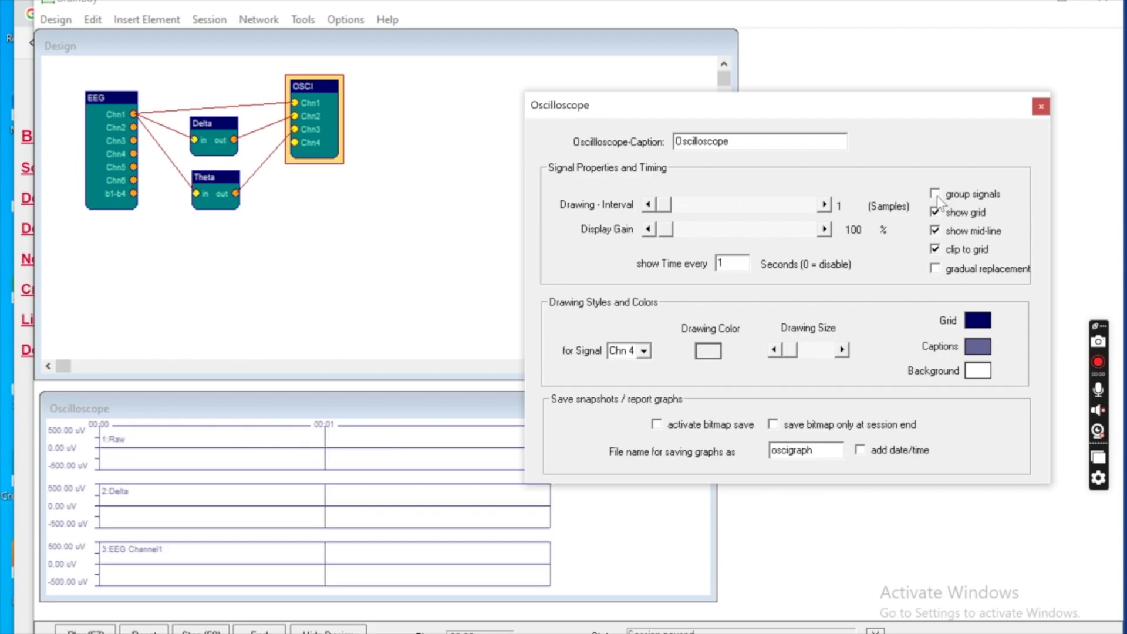
click(1040, 108)
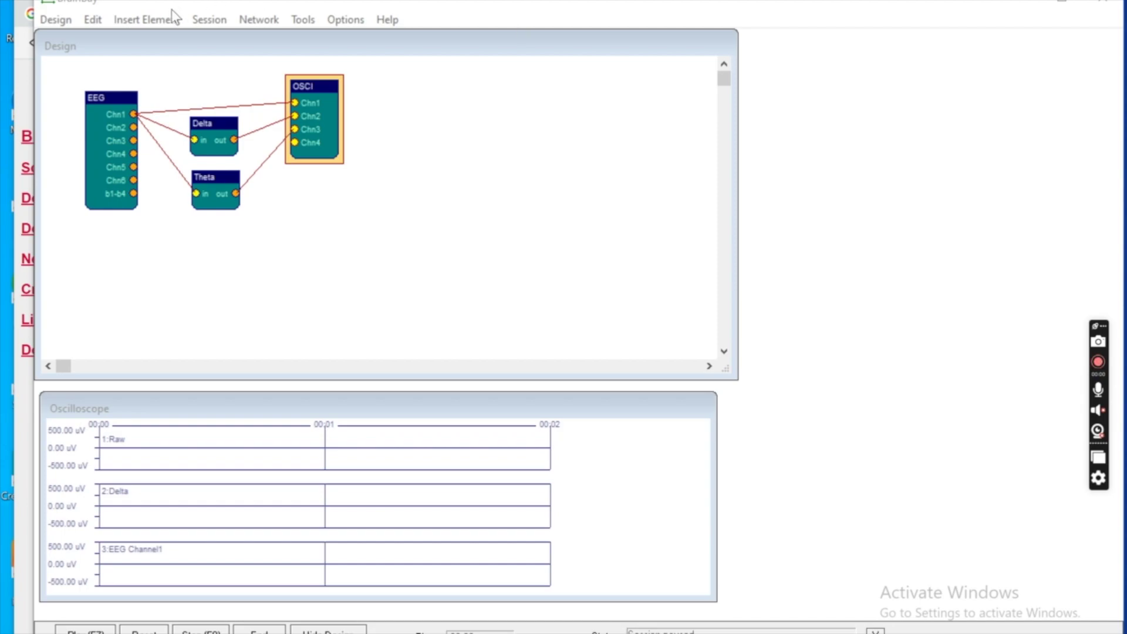
click(314, 357)
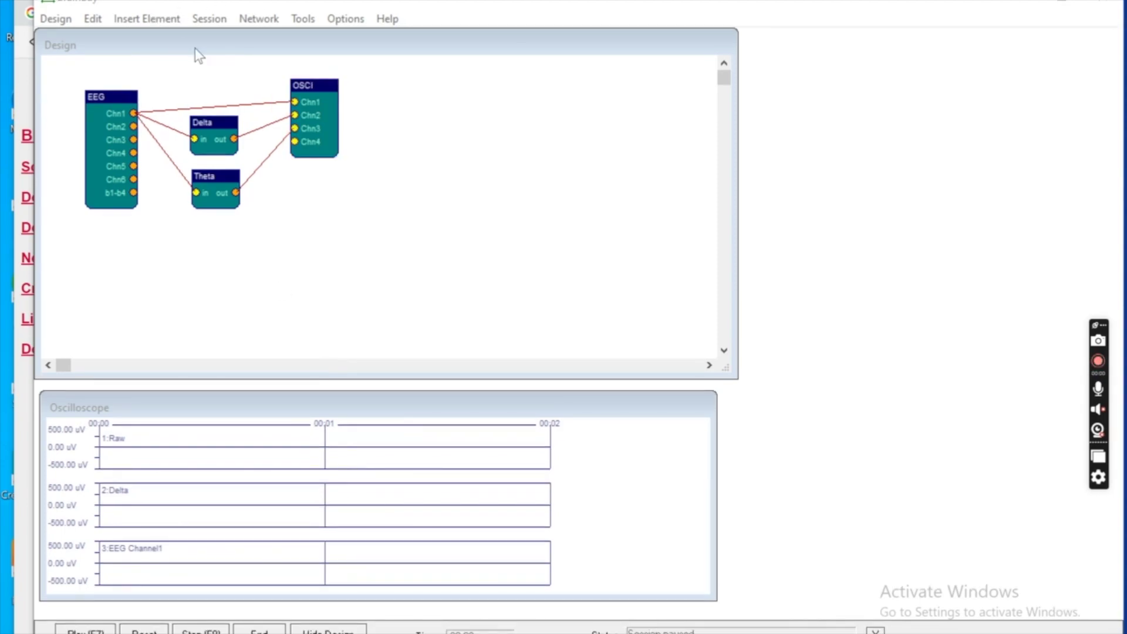
Insert an FFT (Spectrum-Analyser) target element into the design.
click(150, 23)
mouse_move(182, 80)
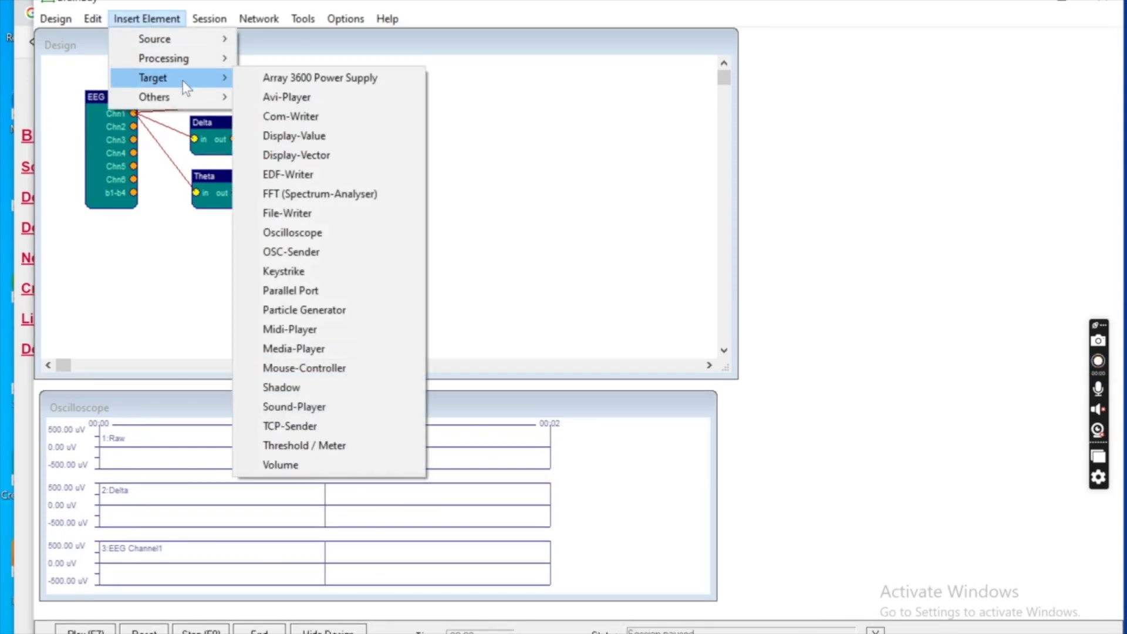
click(290, 196)
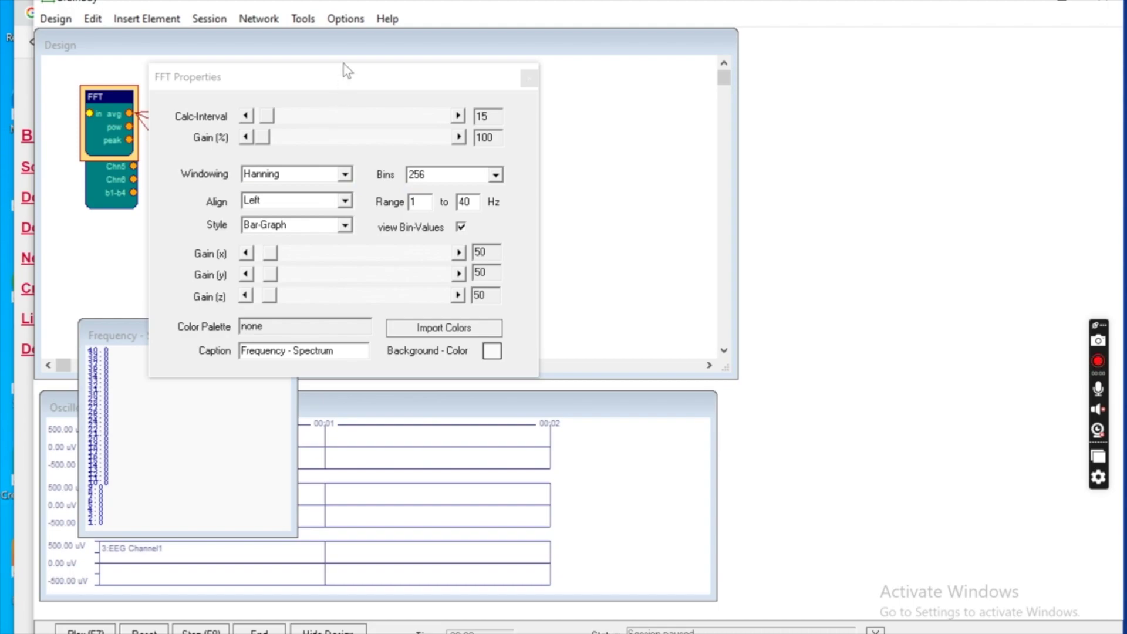
drag(313, 72, 646, 95)
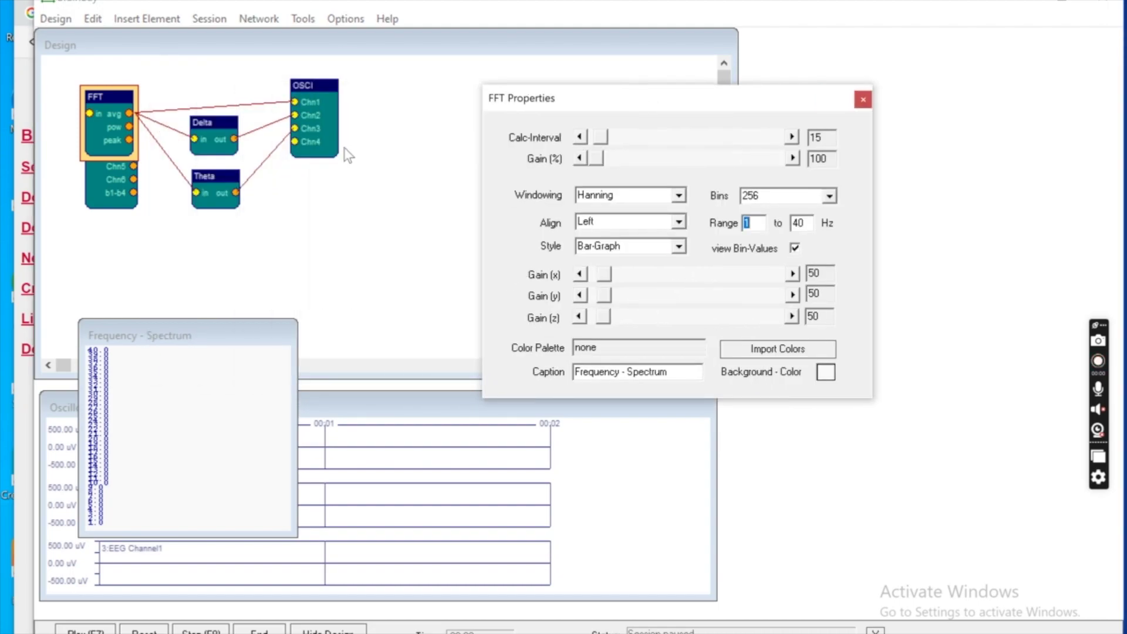
Move the Frequency - Spectrum display window beside the oscilloscope and enlarge it to nearly the full workspace height.
drag(160, 332, 689, 42)
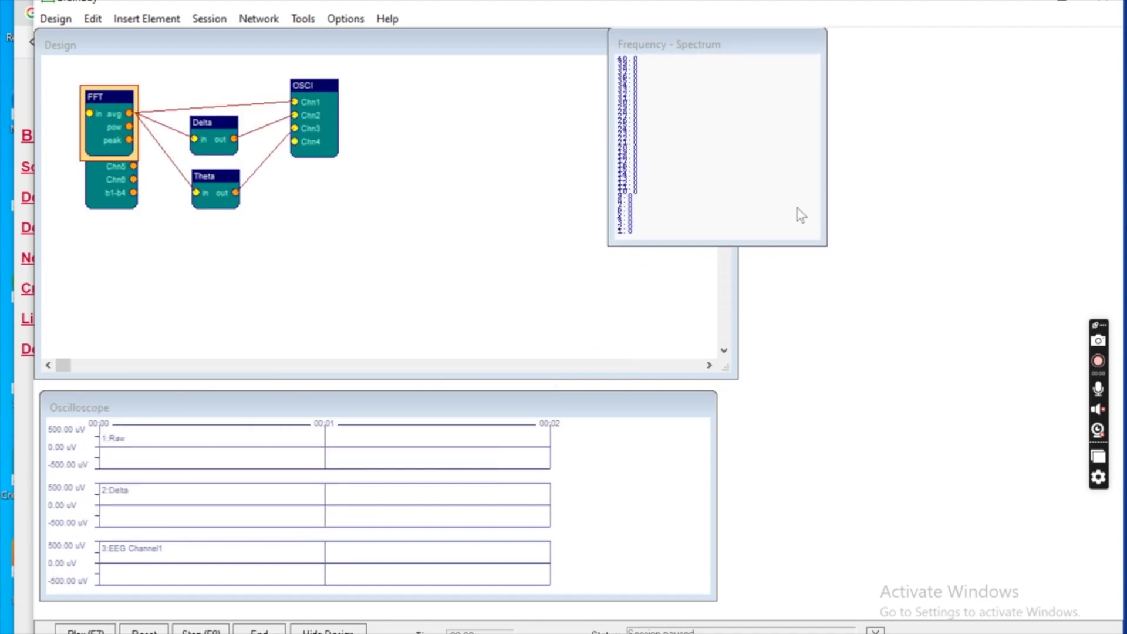
drag(825, 244, 1108, 619)
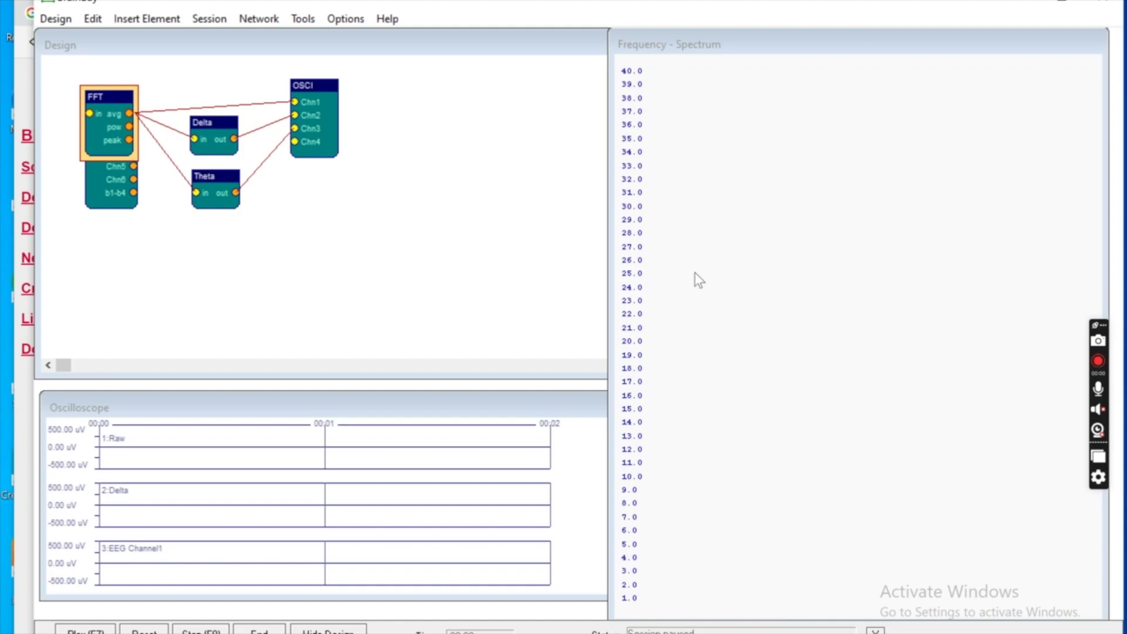
drag(637, 38, 638, 39)
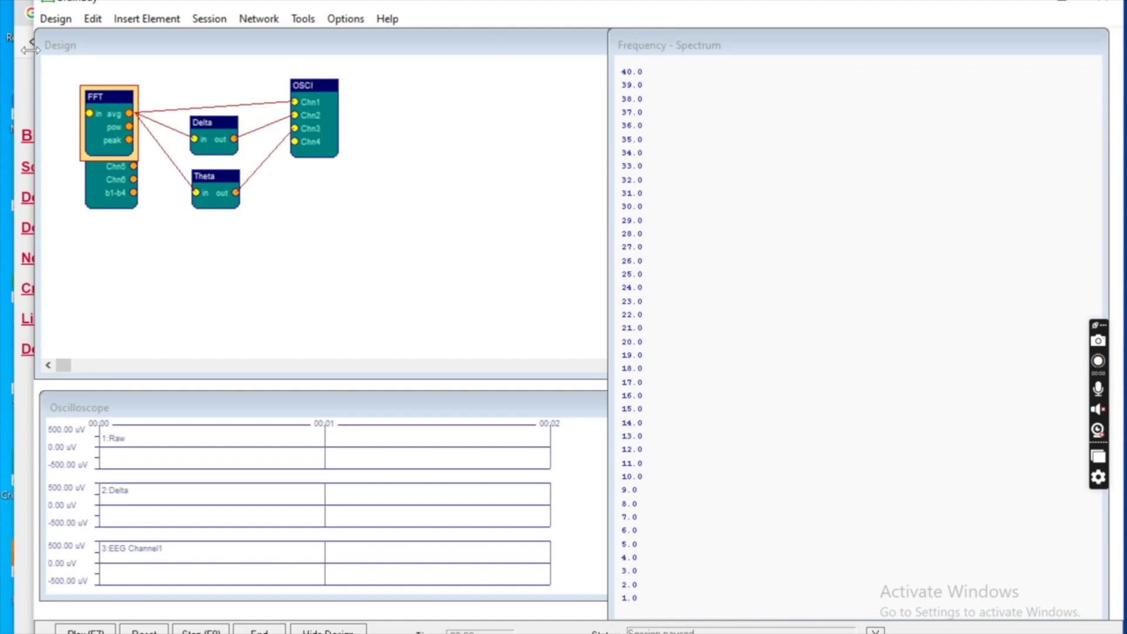
Place the FFT element below the EEG and Theta elements and connect EEG Chn1 to its input.
drag(100, 102, 159, 240)
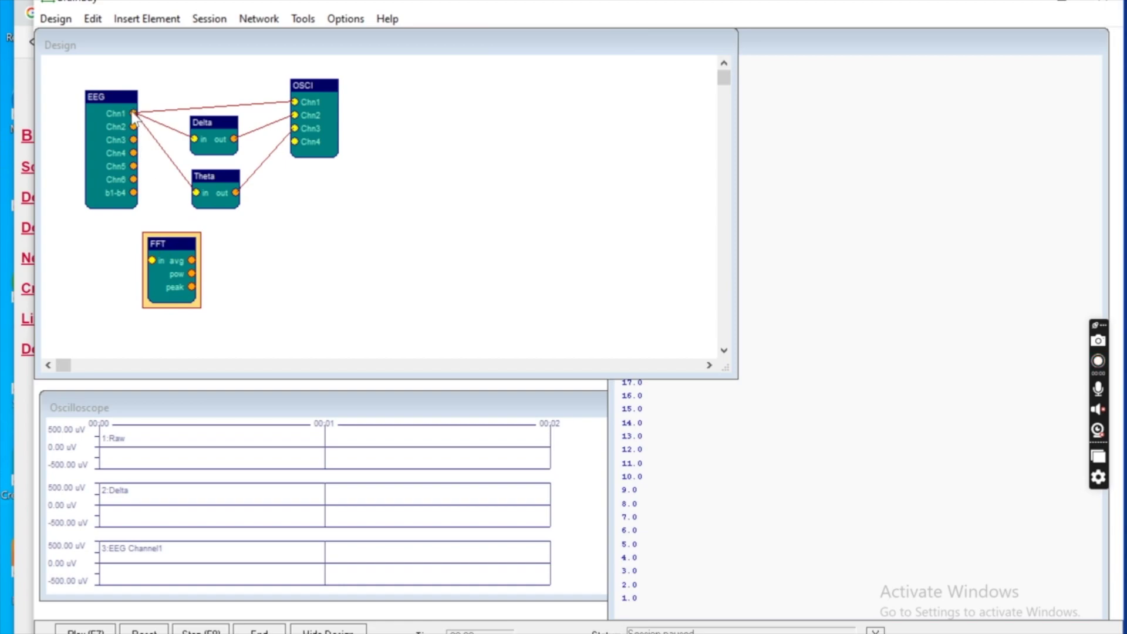
drag(133, 114, 154, 262)
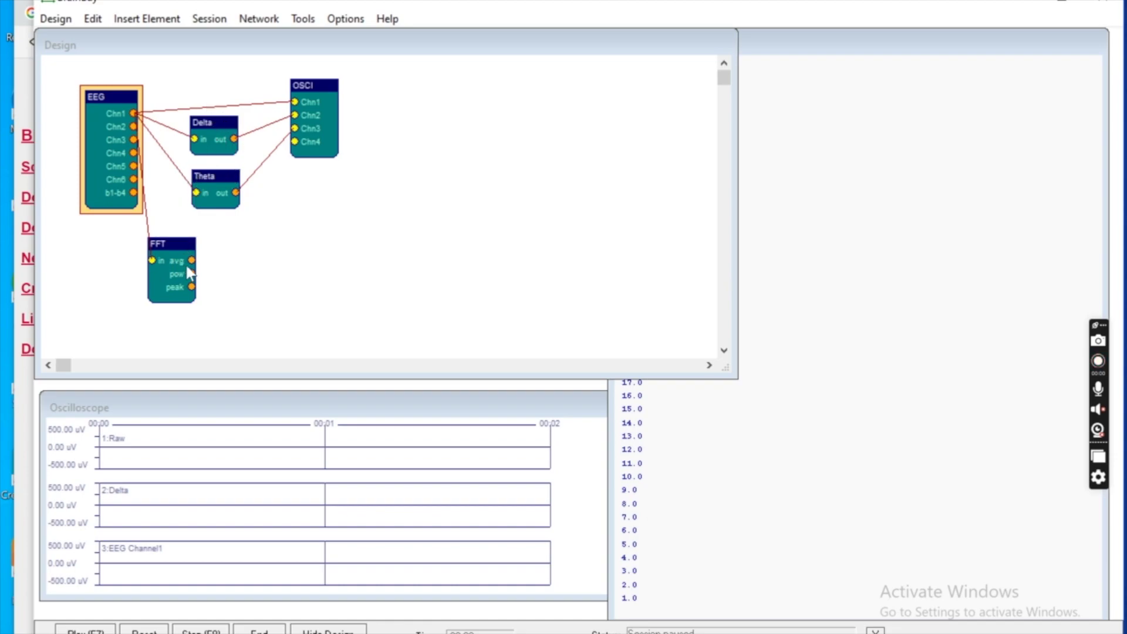
Import the fftpay1-40.pal color palette into the FFT element's properties.
click(179, 249)
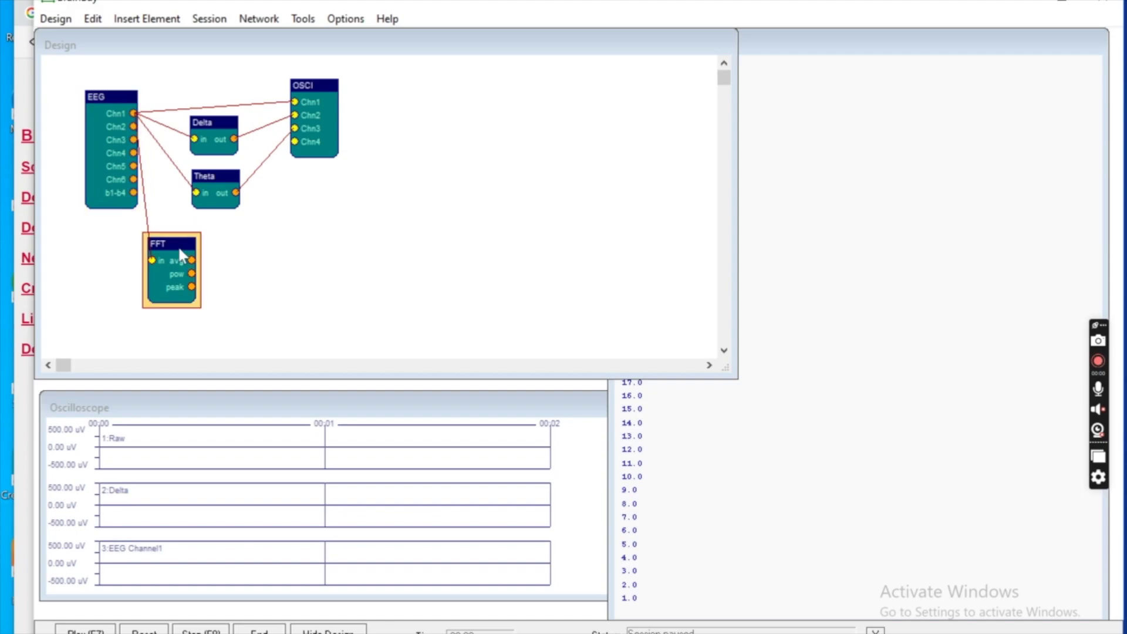
double_click(179, 249)
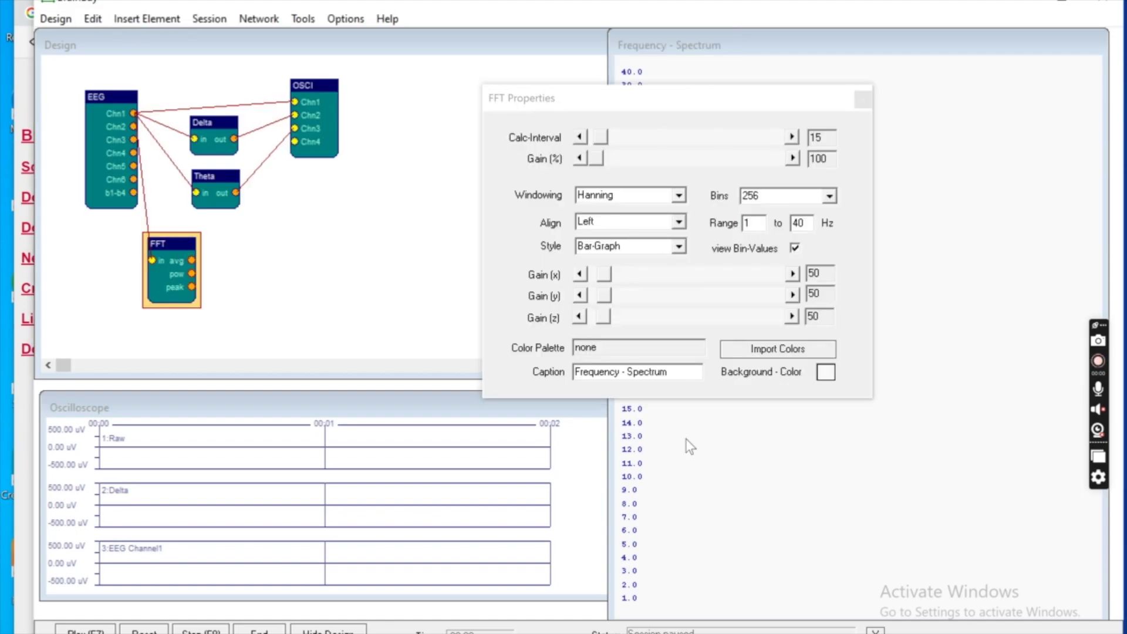
click(763, 347)
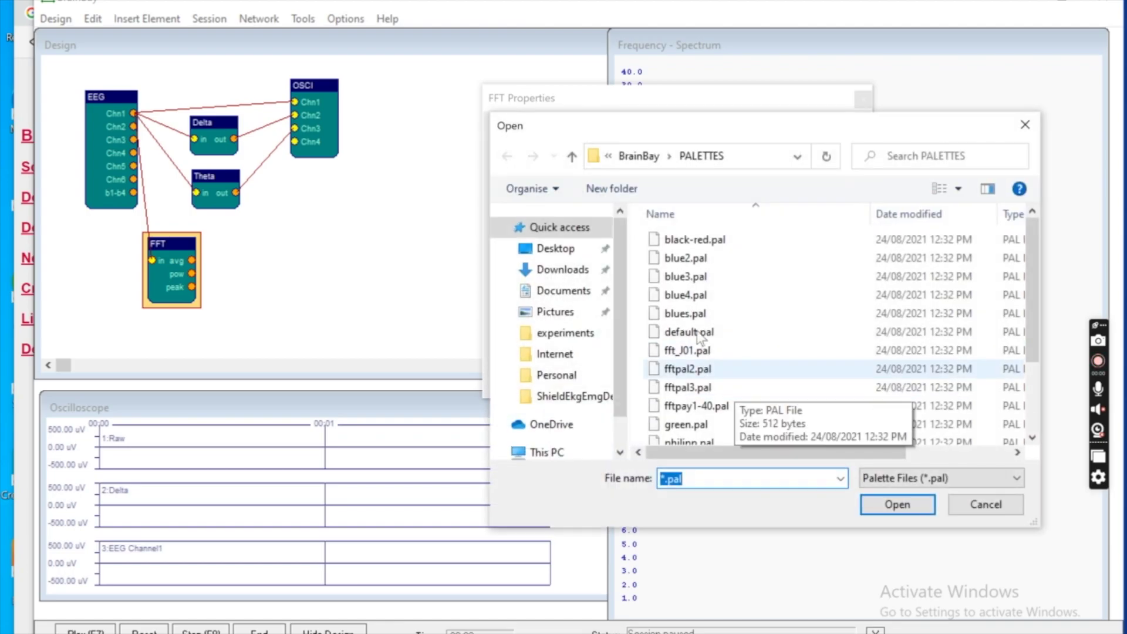
click(685, 405)
click(885, 510)
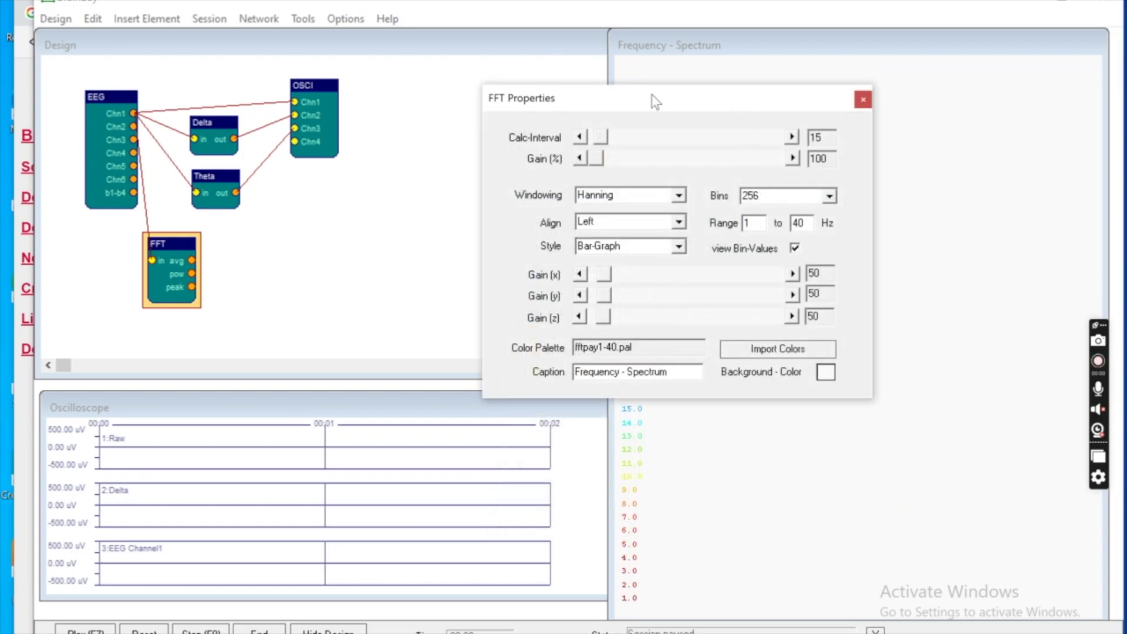
Set the background color of the FFT display to black.
drag(654, 101, 354, 102)
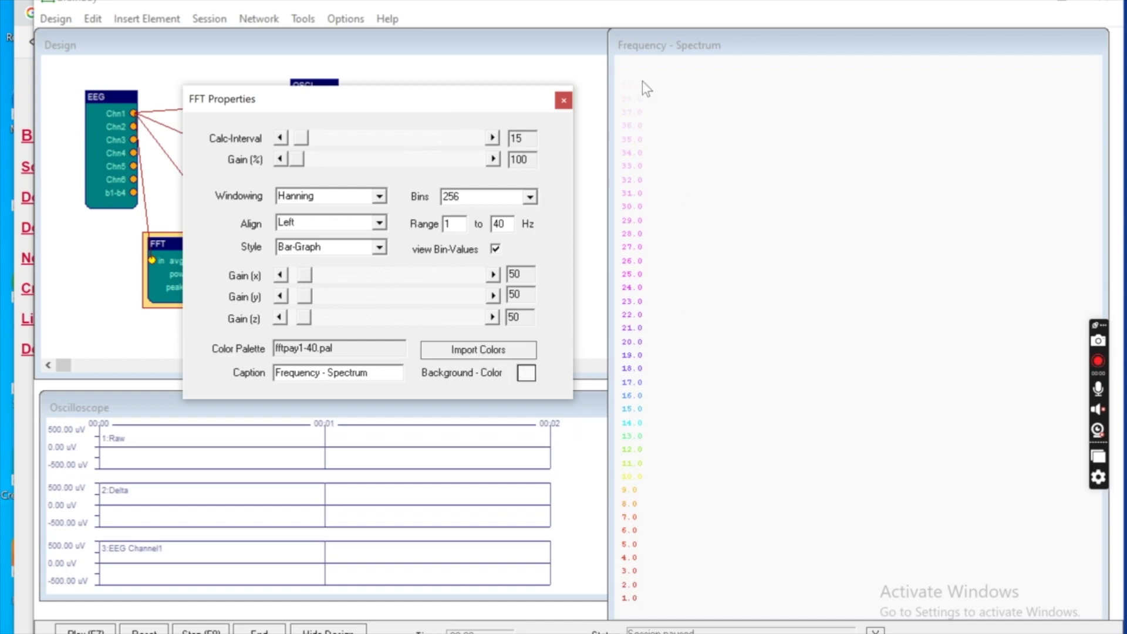
click(527, 374)
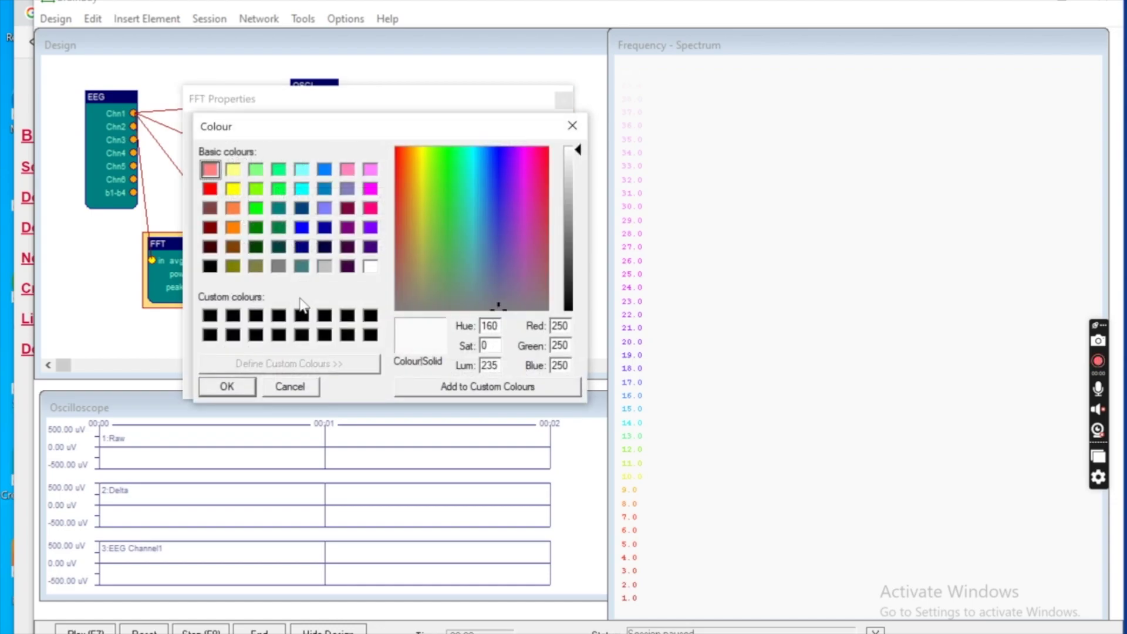
click(210, 334)
click(226, 388)
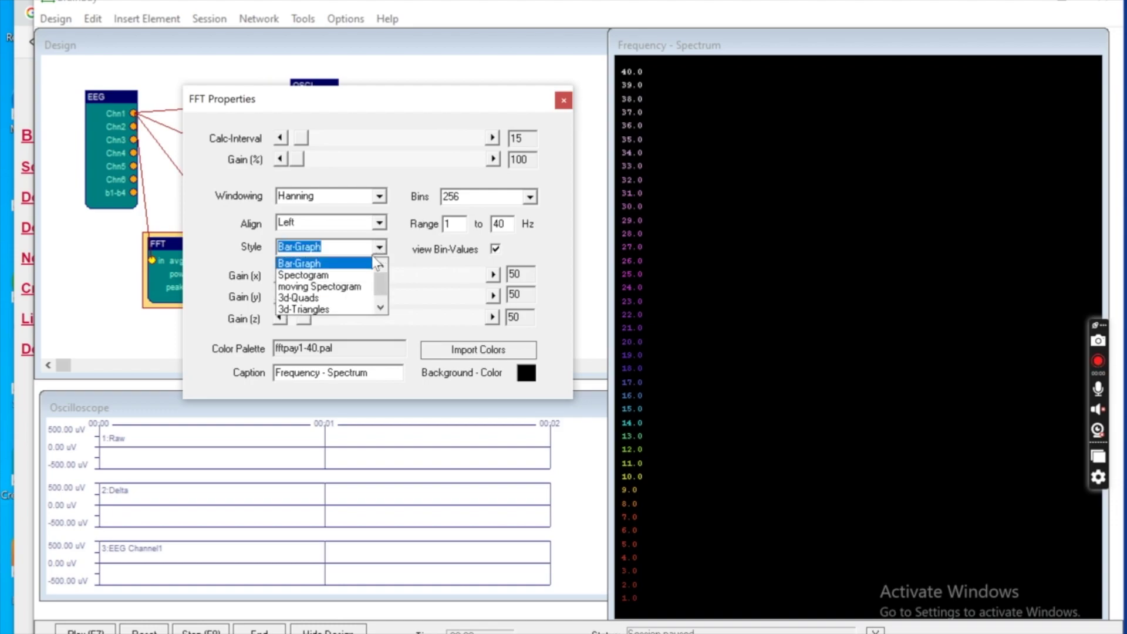
Try the 3d-Line-Grid style for the FFT display and switch back to Bar-Graph.
click(380, 309)
click(347, 309)
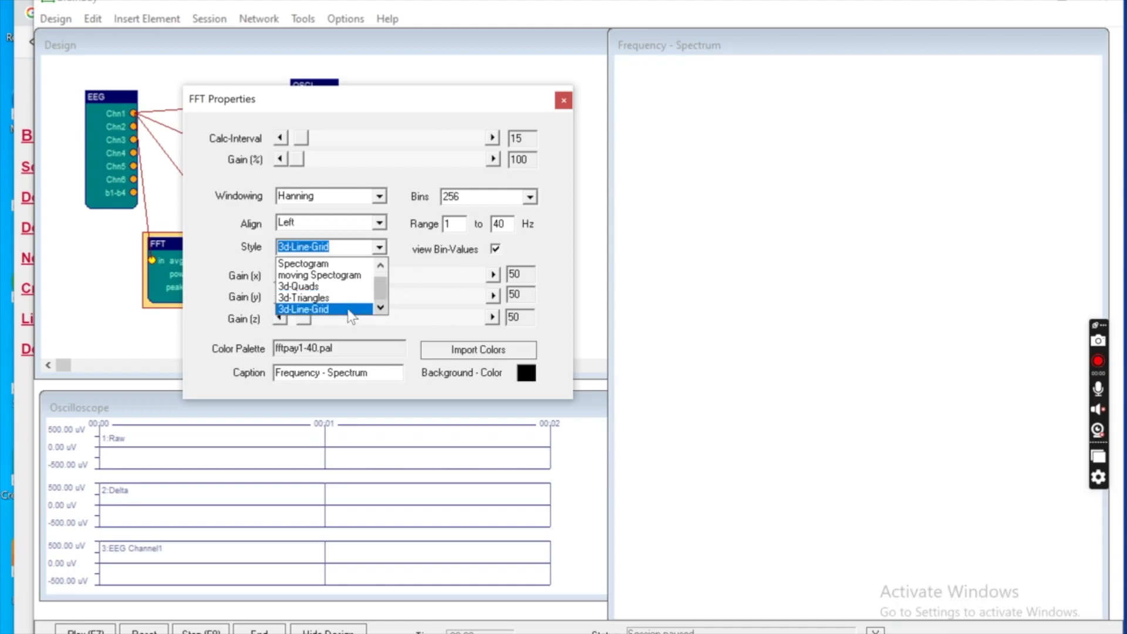
click(379, 247)
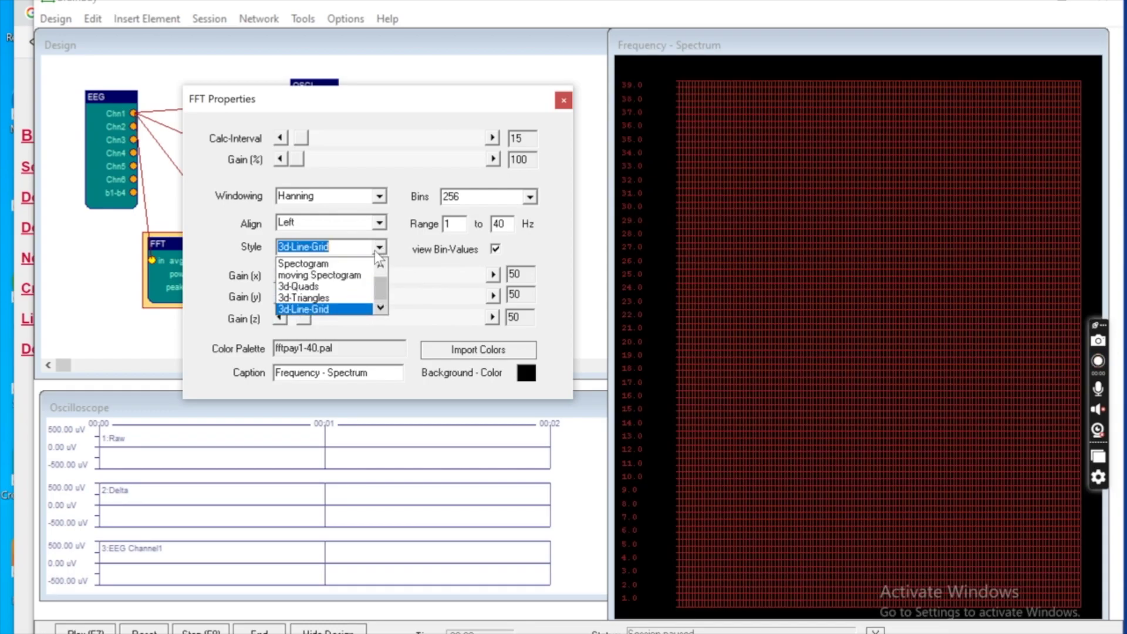
click(380, 266)
click(381, 266)
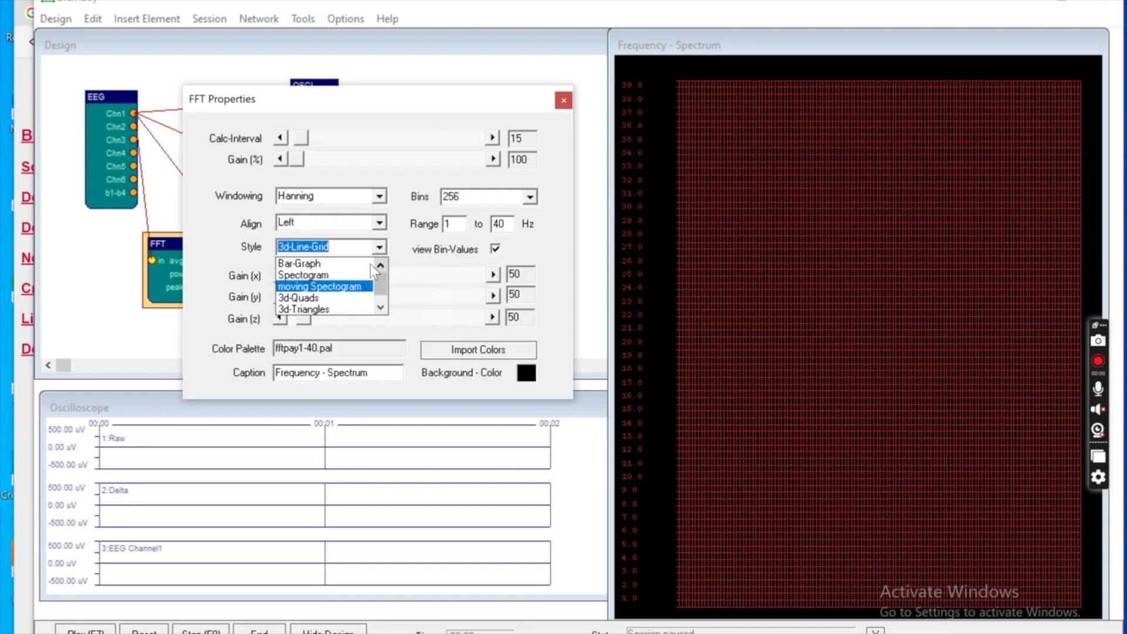
click(326, 265)
click(327, 266)
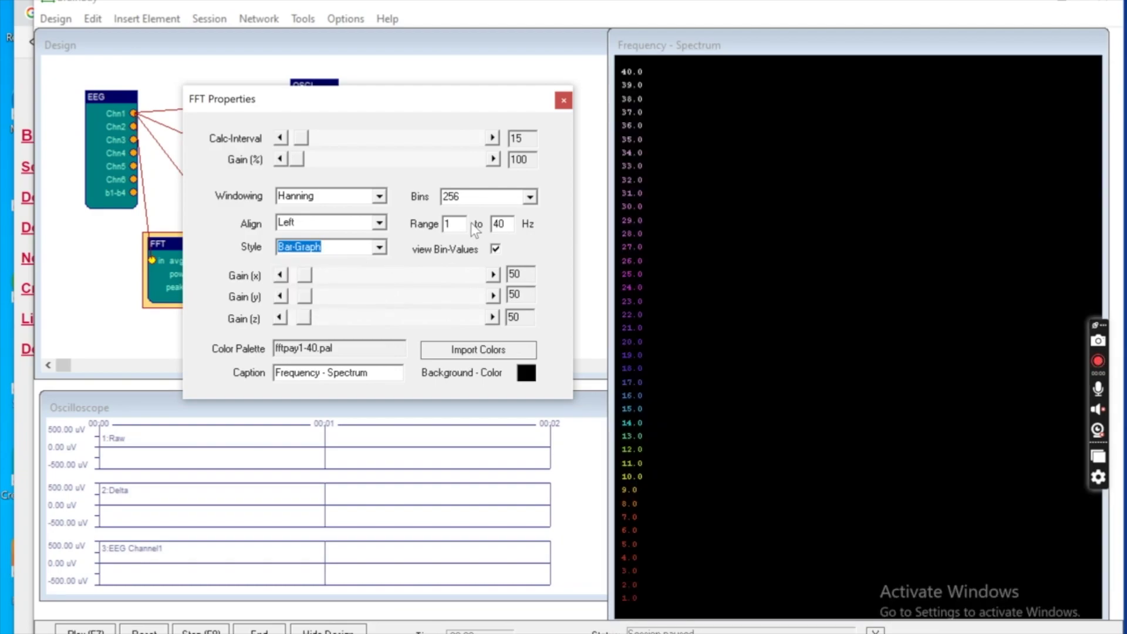
Set the upper limit of the FFT frequency range to 30 Hz and close the properties.
click(510, 224)
drag(511, 224, 493, 225)
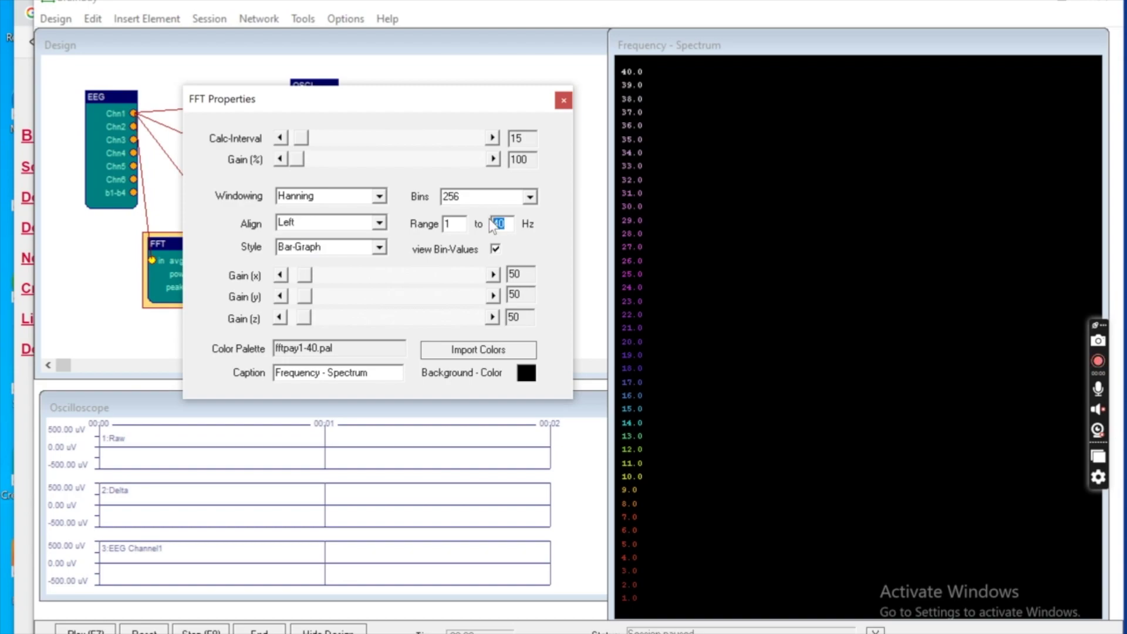
text(30)
click(462, 232)
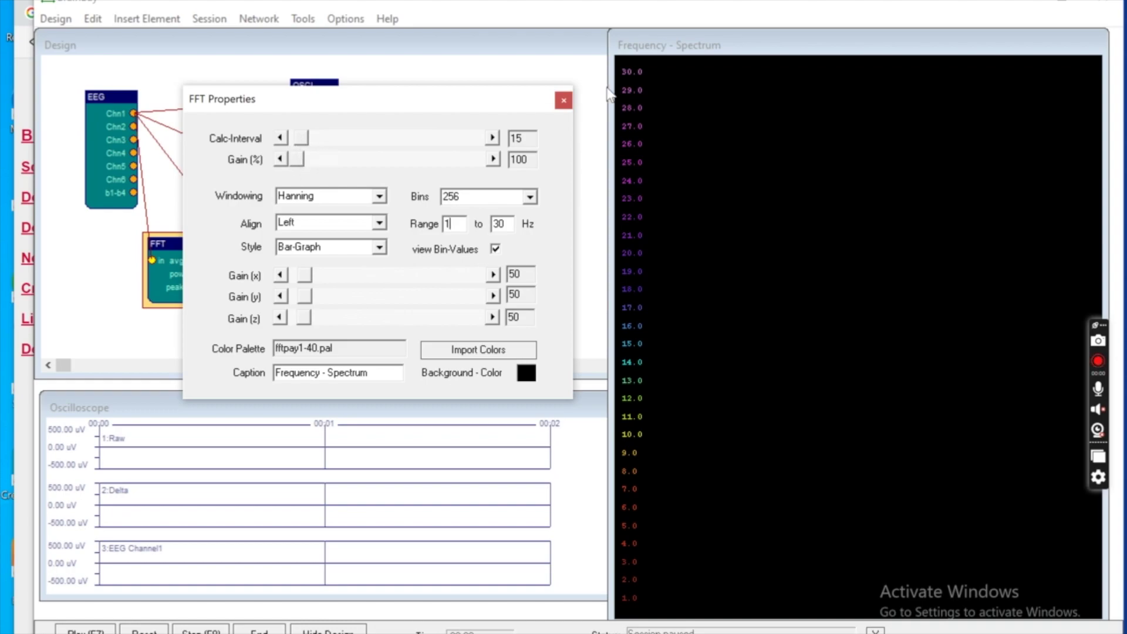
click(563, 102)
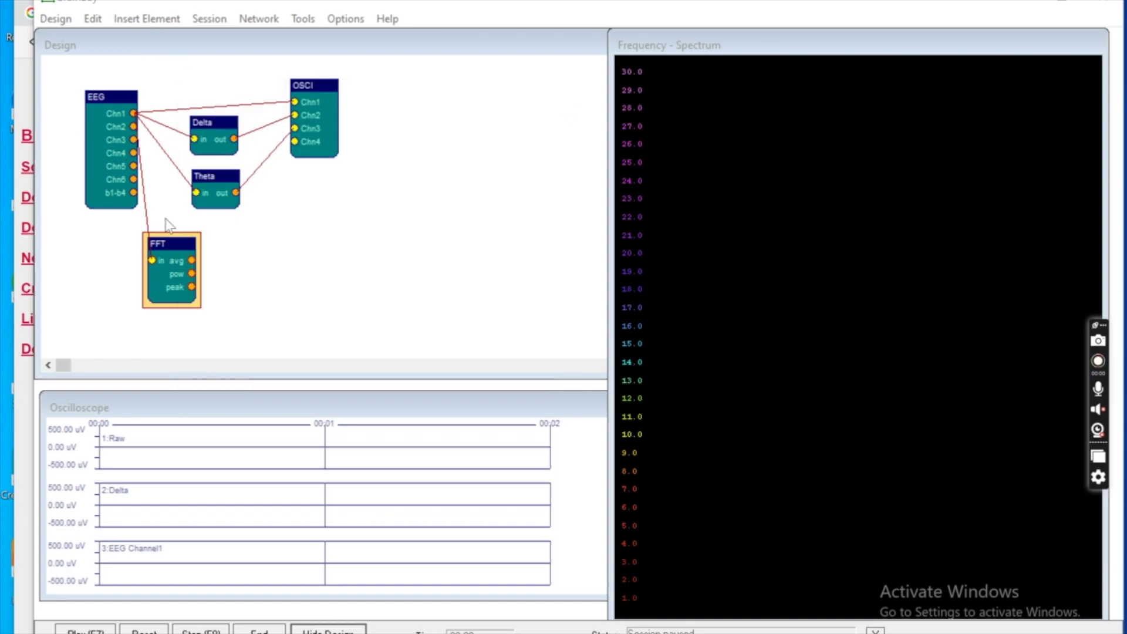
click(135, 20)
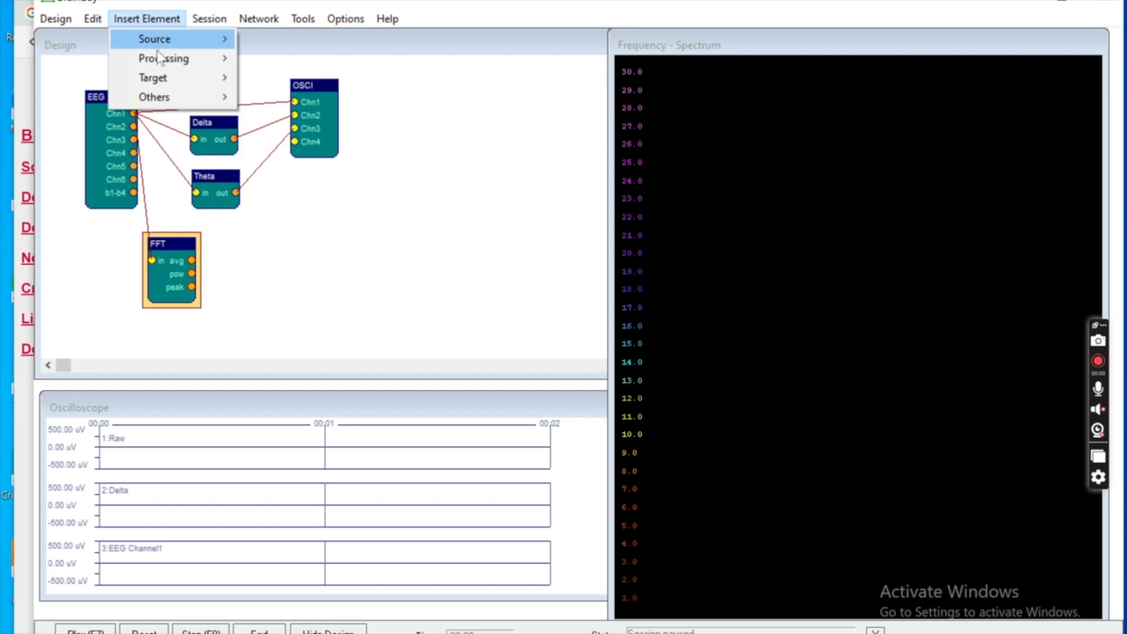
mouse_move(164, 61)
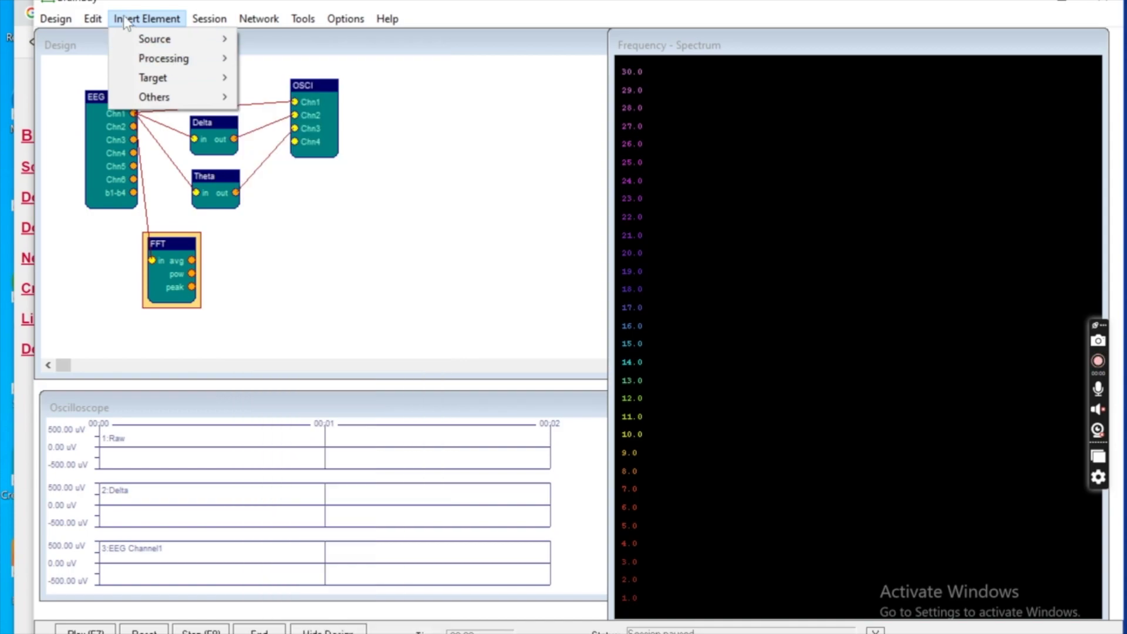
click(122, 15)
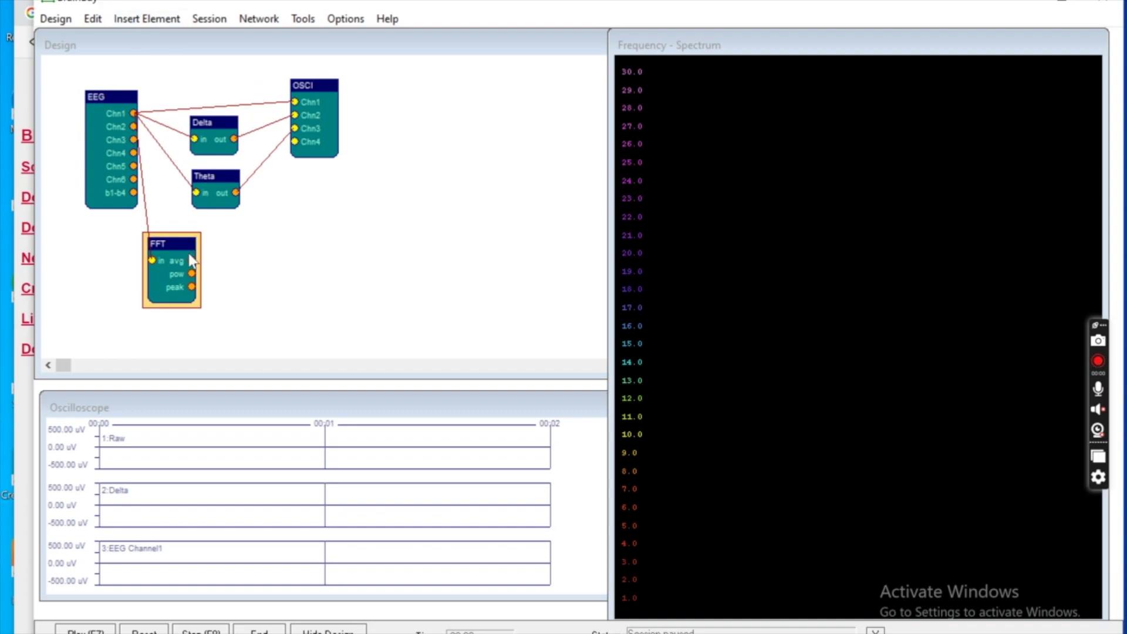
Insert a Counter / Display element set to Display Value (no counting) and move its Counter window clear of the elements.
click(153, 16)
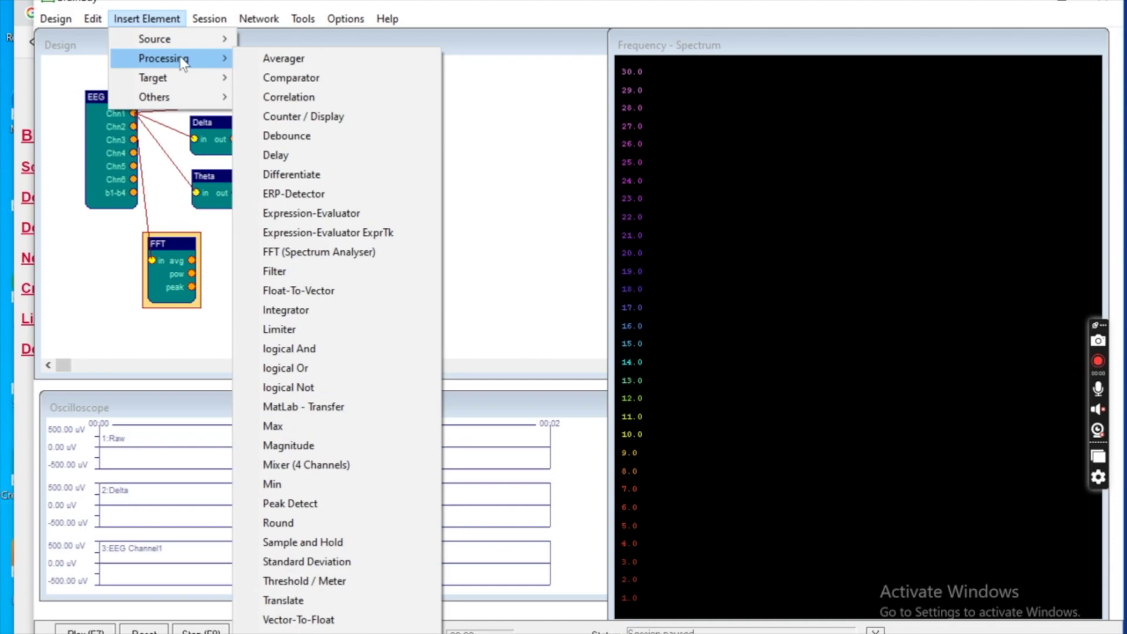
click(290, 117)
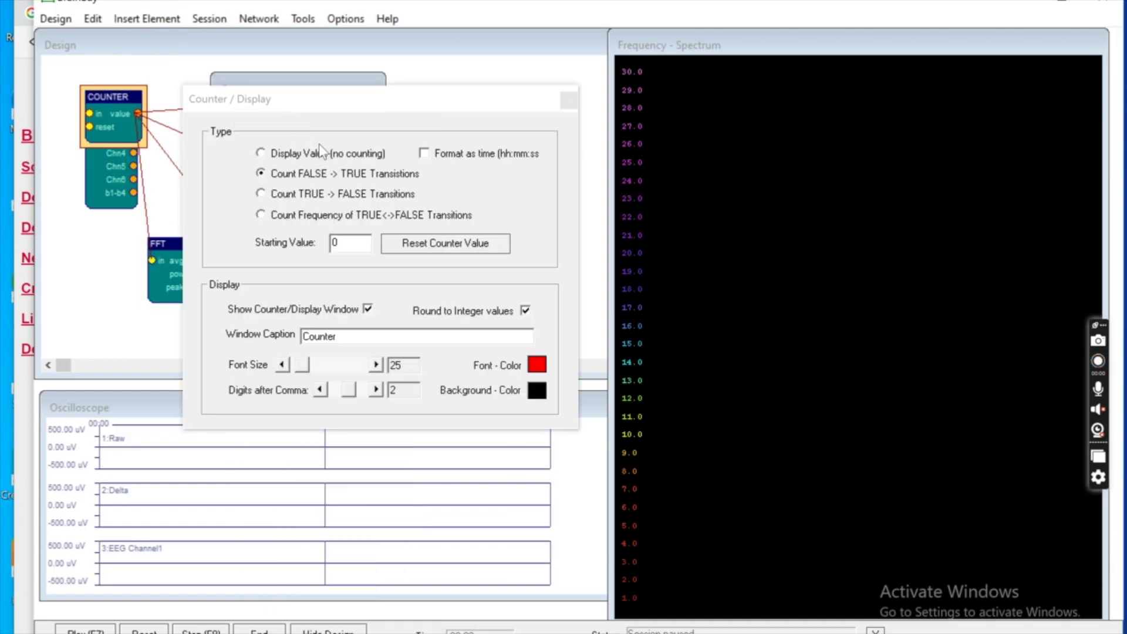
click(290, 156)
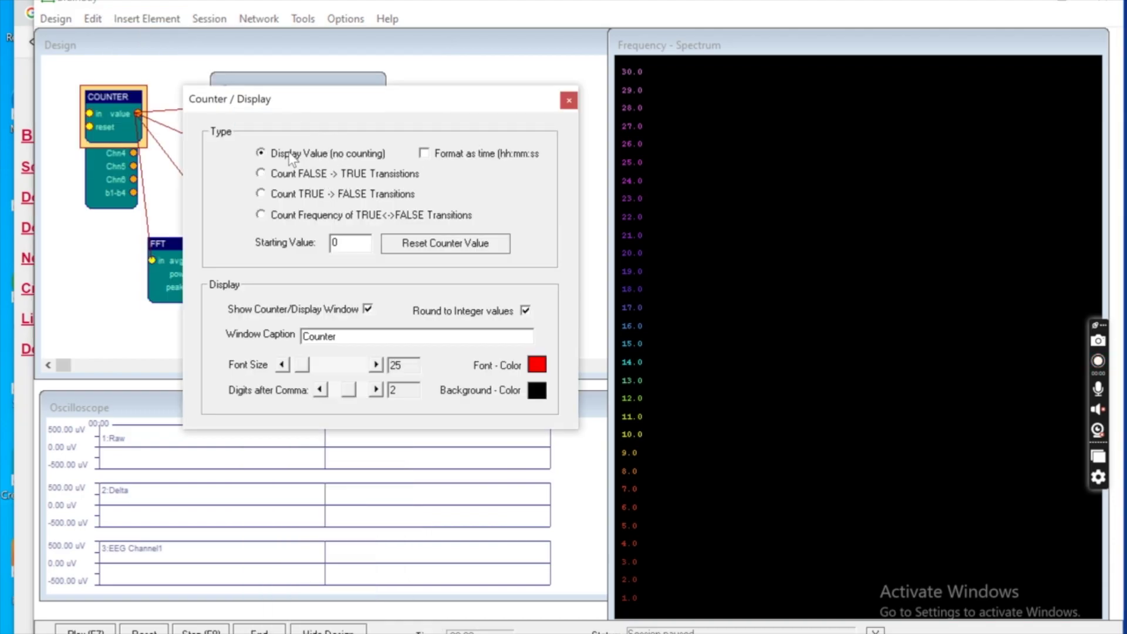
click(568, 101)
drag(277, 90, 461, 109)
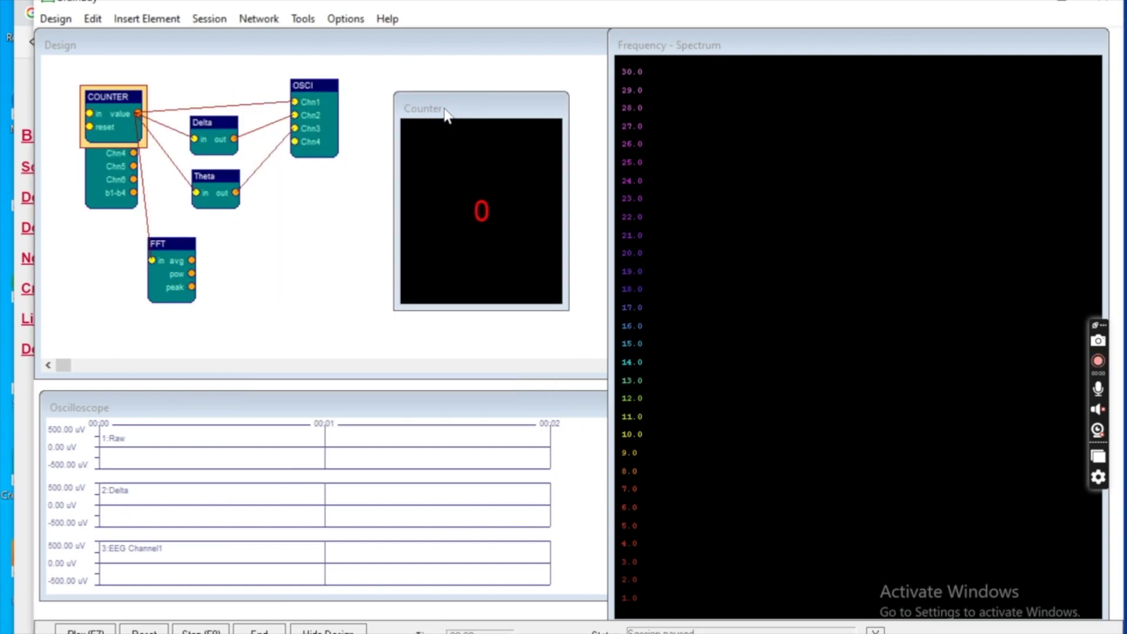
Place the counter element beside the FFT element and connect the FFT's peak output to the counter's in port.
drag(113, 96, 265, 251)
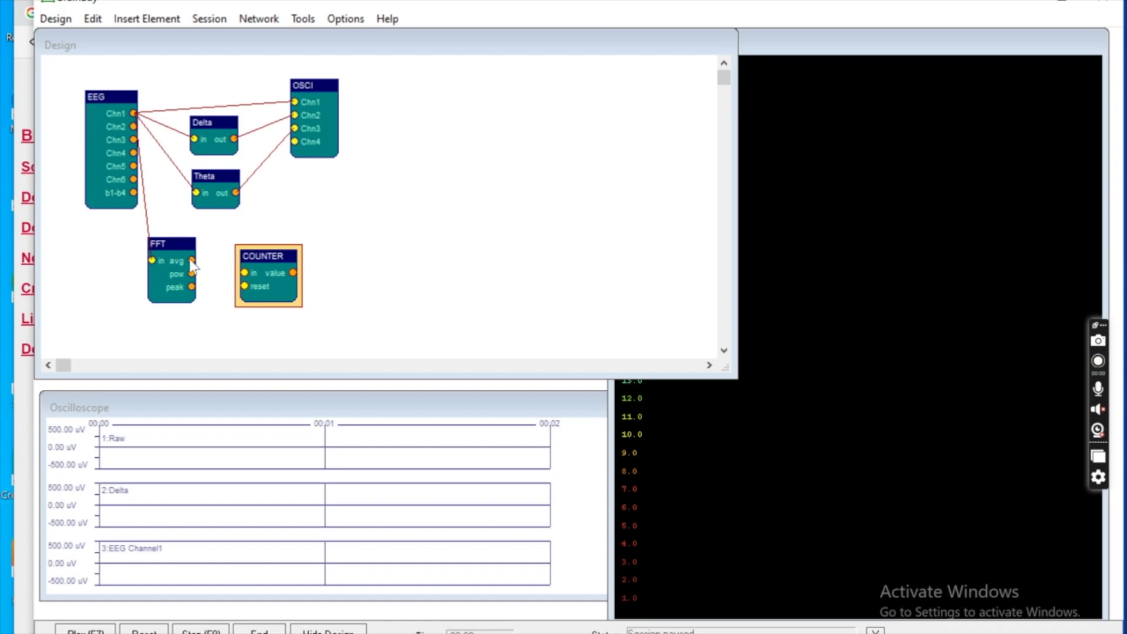
click(193, 291)
drag(193, 290, 246, 280)
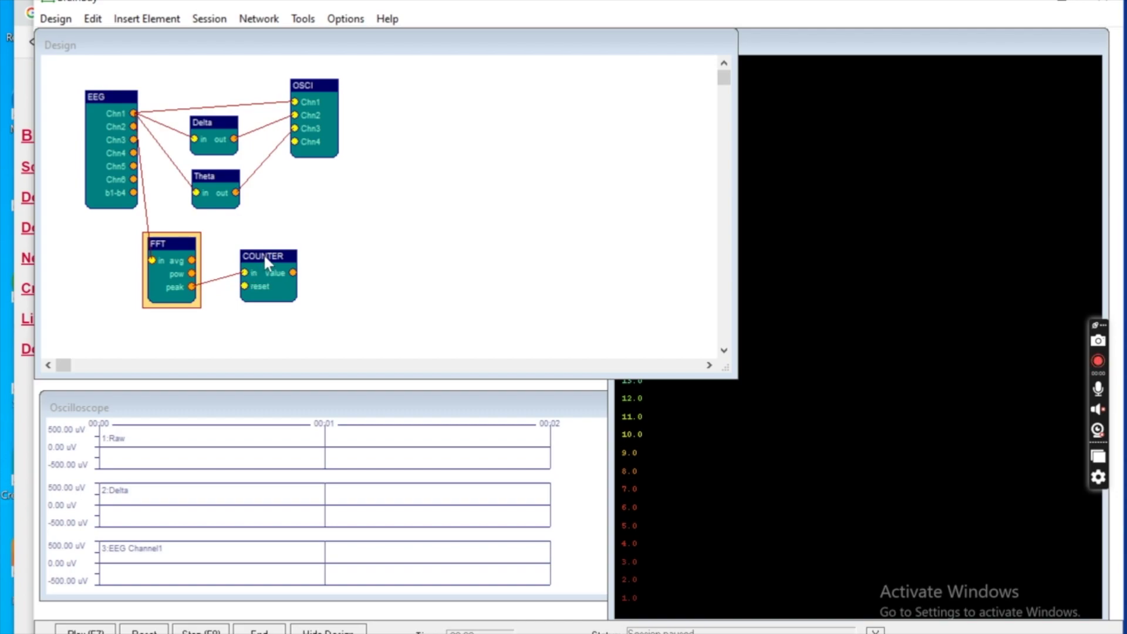
Review the counter element's type and display properties, then close them.
click(279, 253)
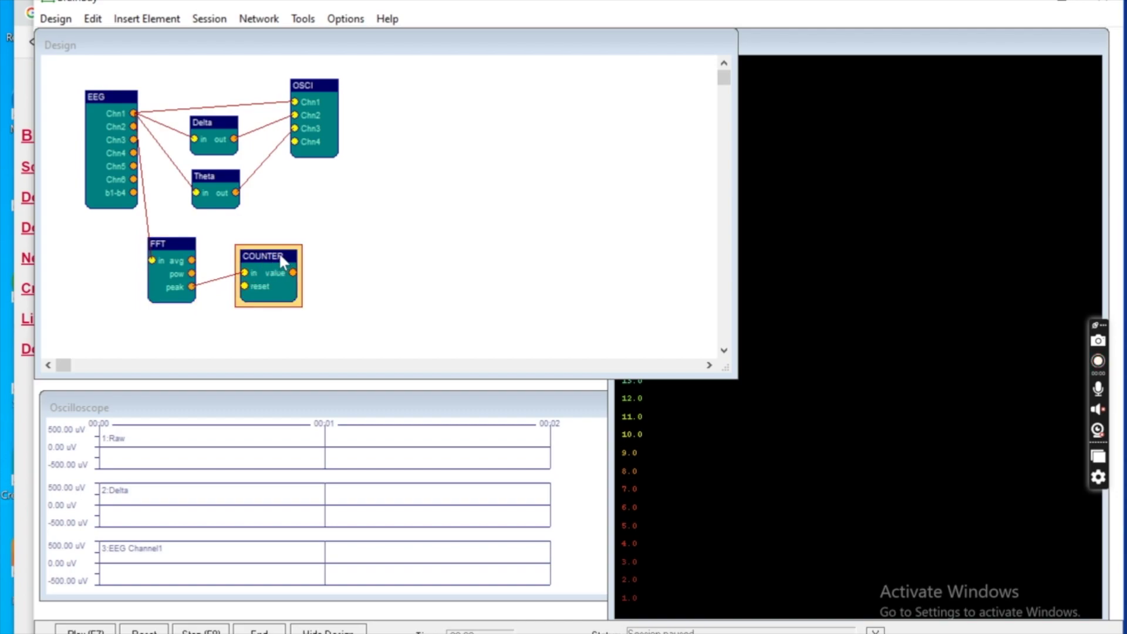
double_click(270, 255)
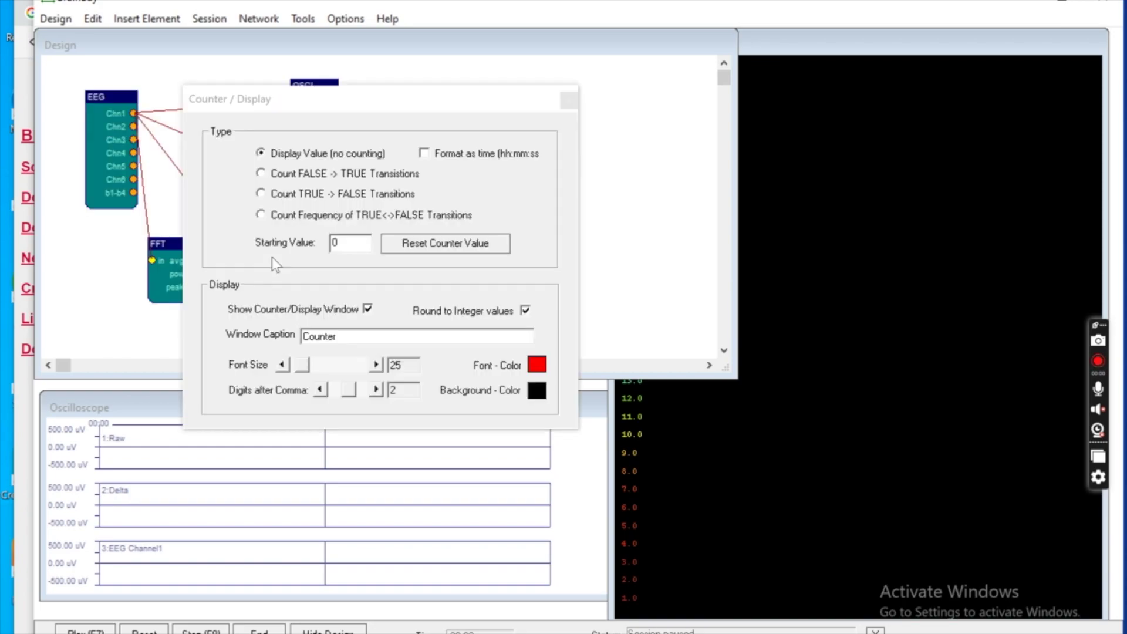
click(567, 103)
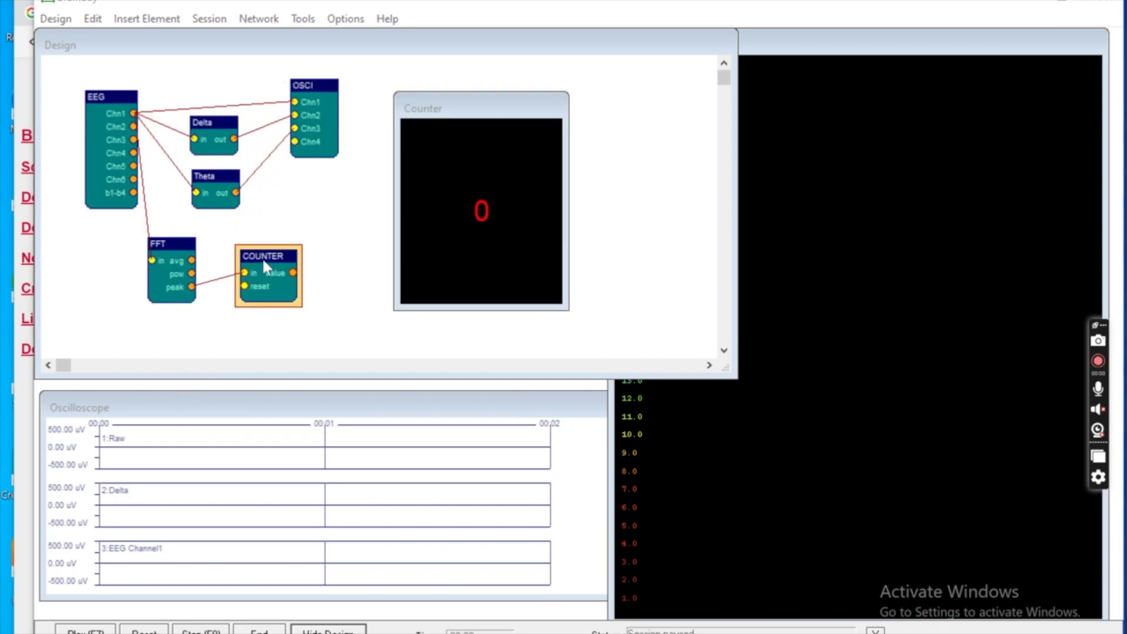
click(174, 19)
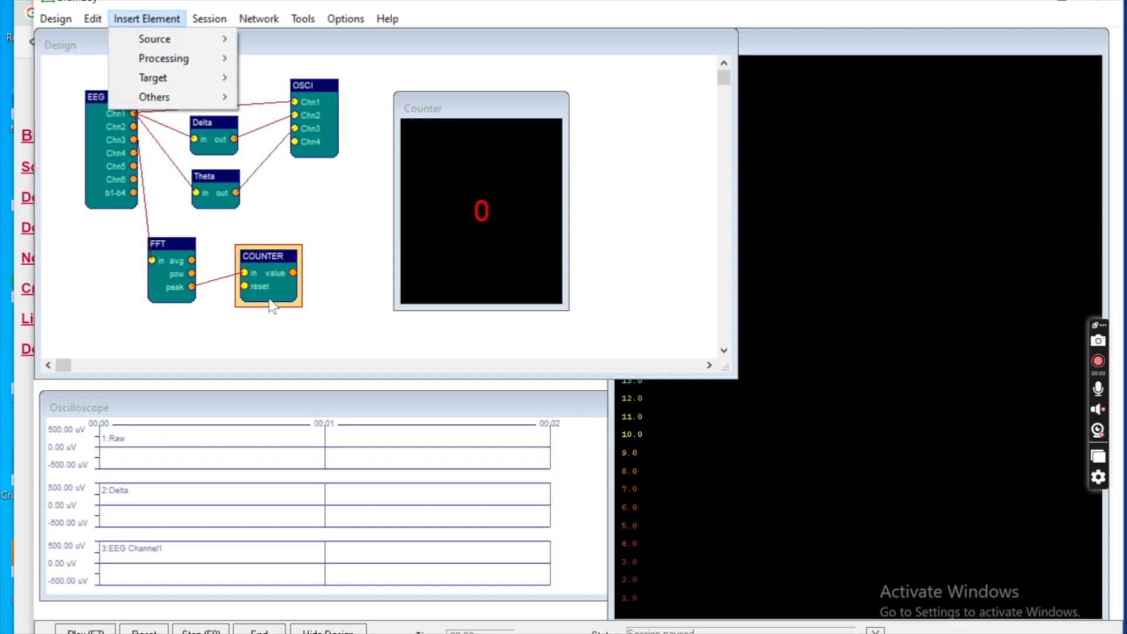
click(235, 331)
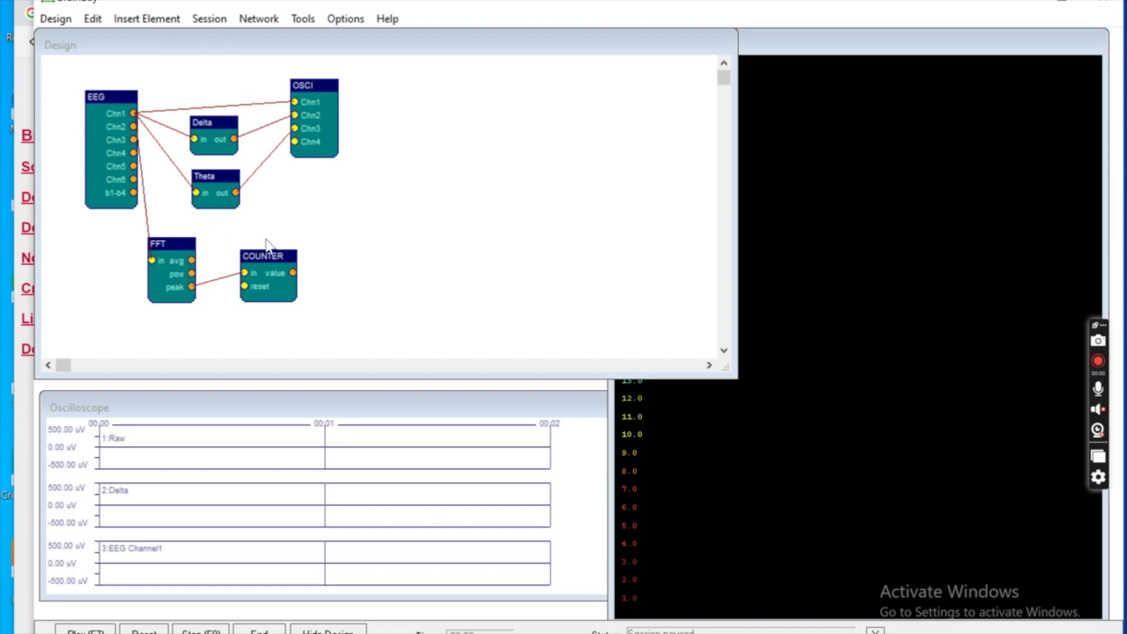
click(154, 20)
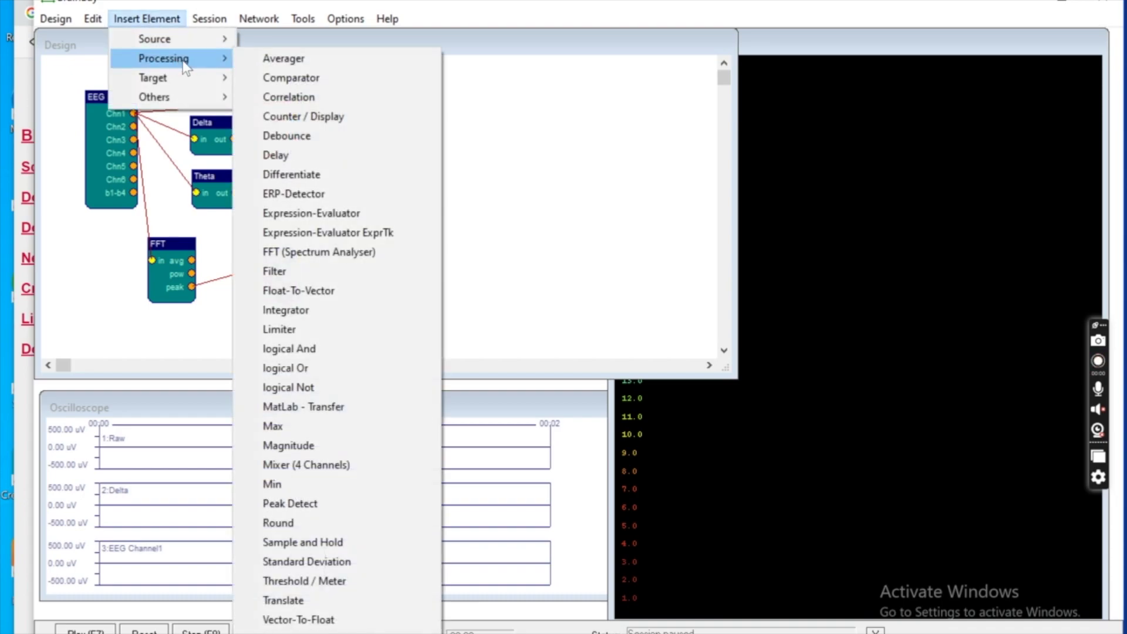
mouse_move(187, 84)
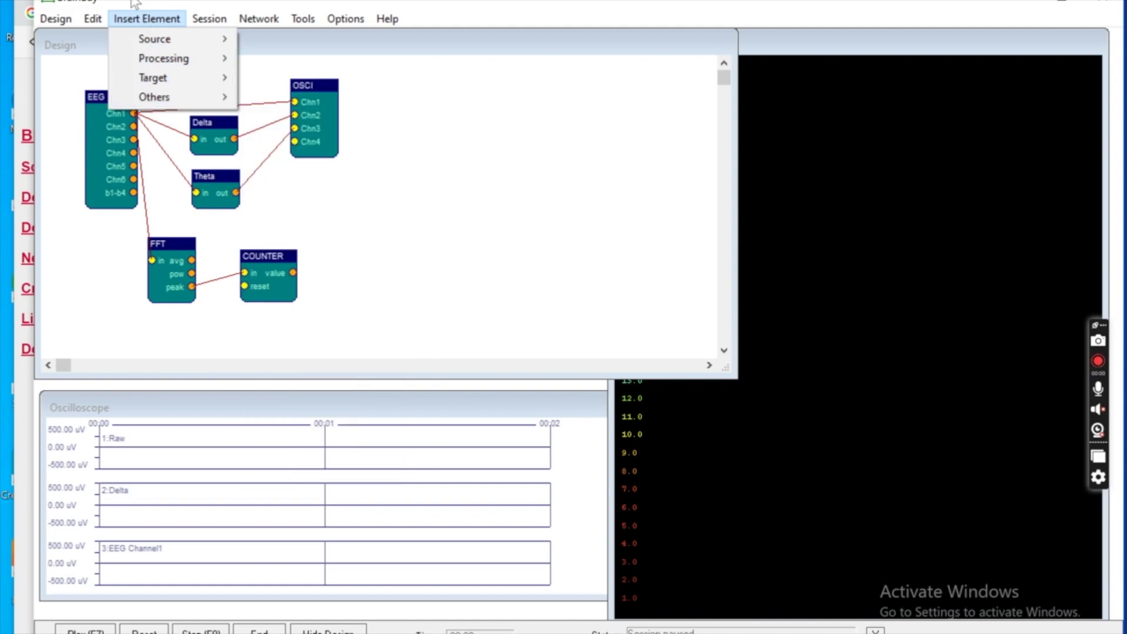
click(133, 20)
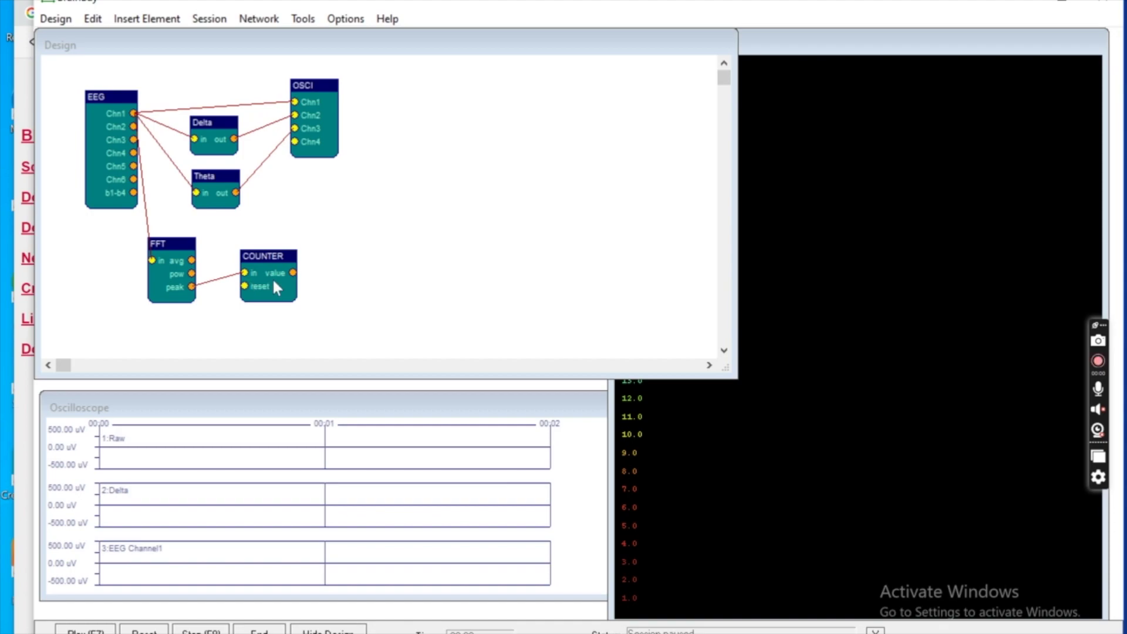
Reposition the counter element farther from the FFT element, slightly lower and to its right in the design.
drag(274, 260, 257, 319)
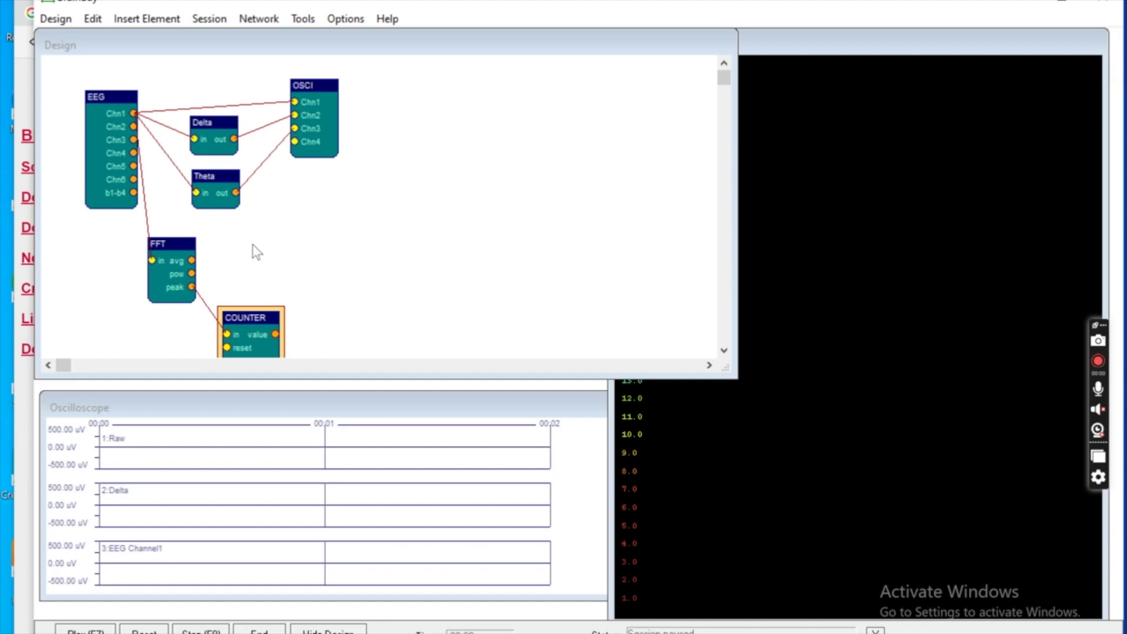
drag(251, 314, 316, 288)
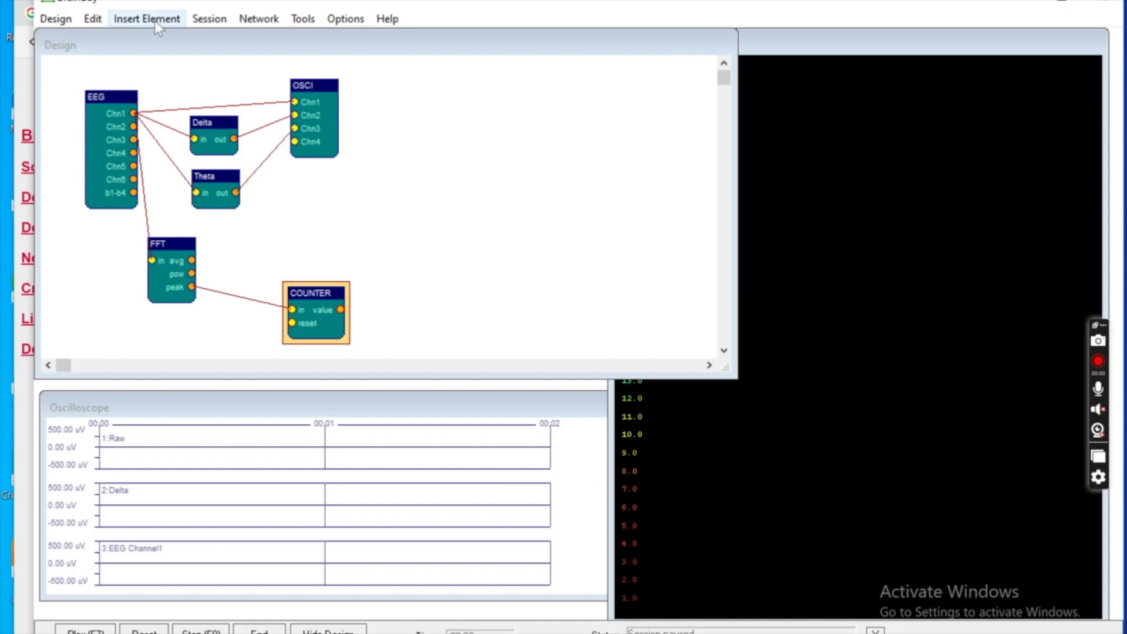
Review the EEG source's communication and archive file settings, then close them.
double_click(115, 93)
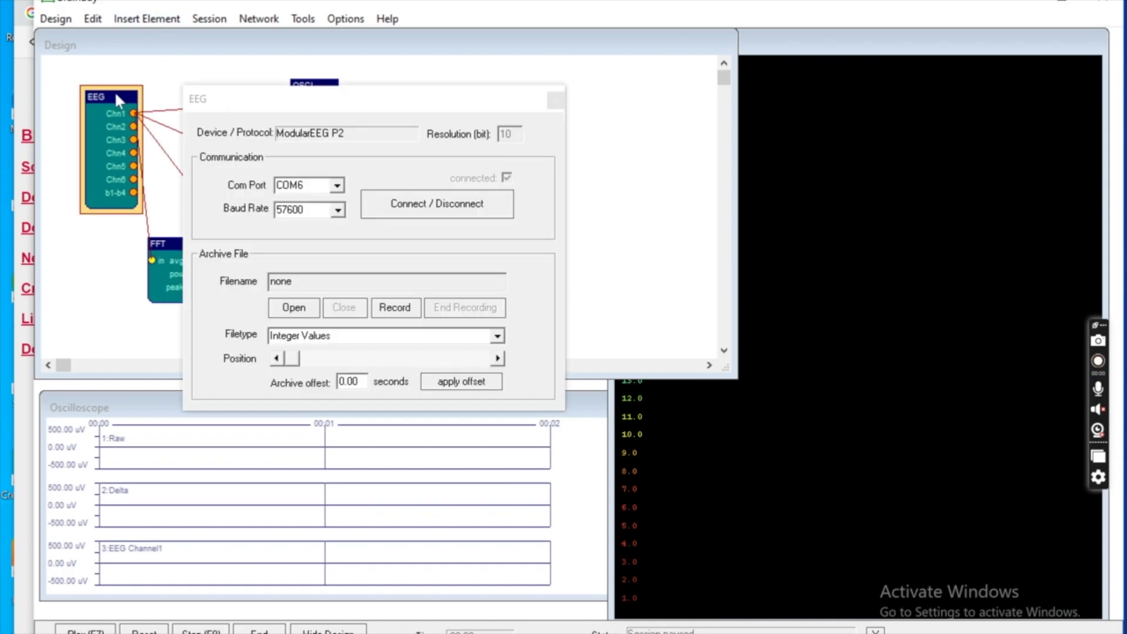
click(555, 100)
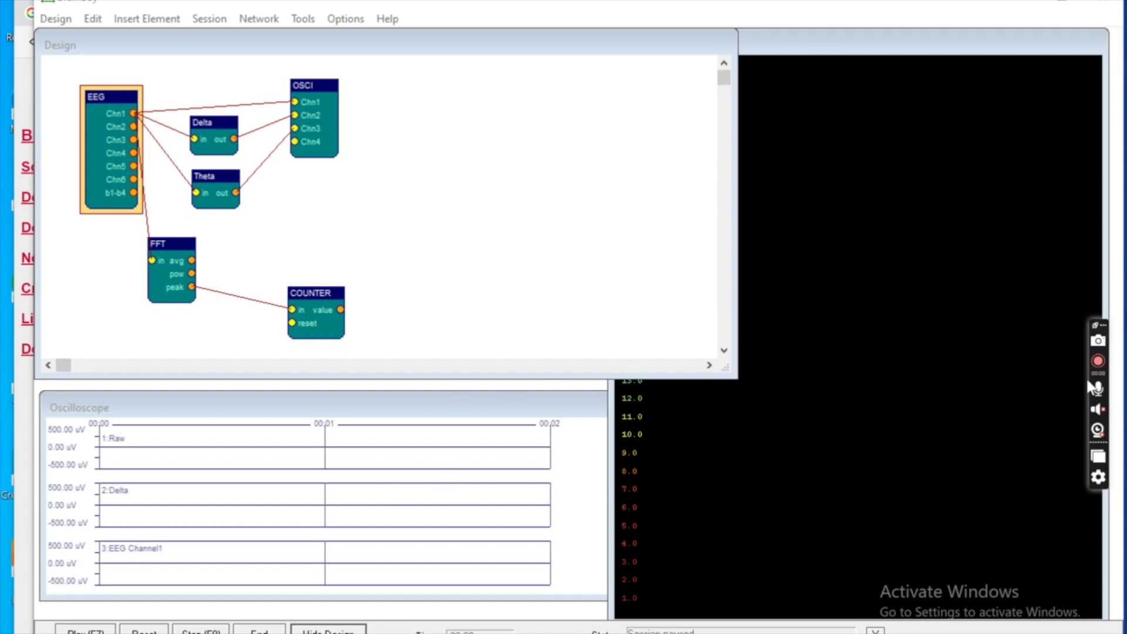
click(1101, 362)
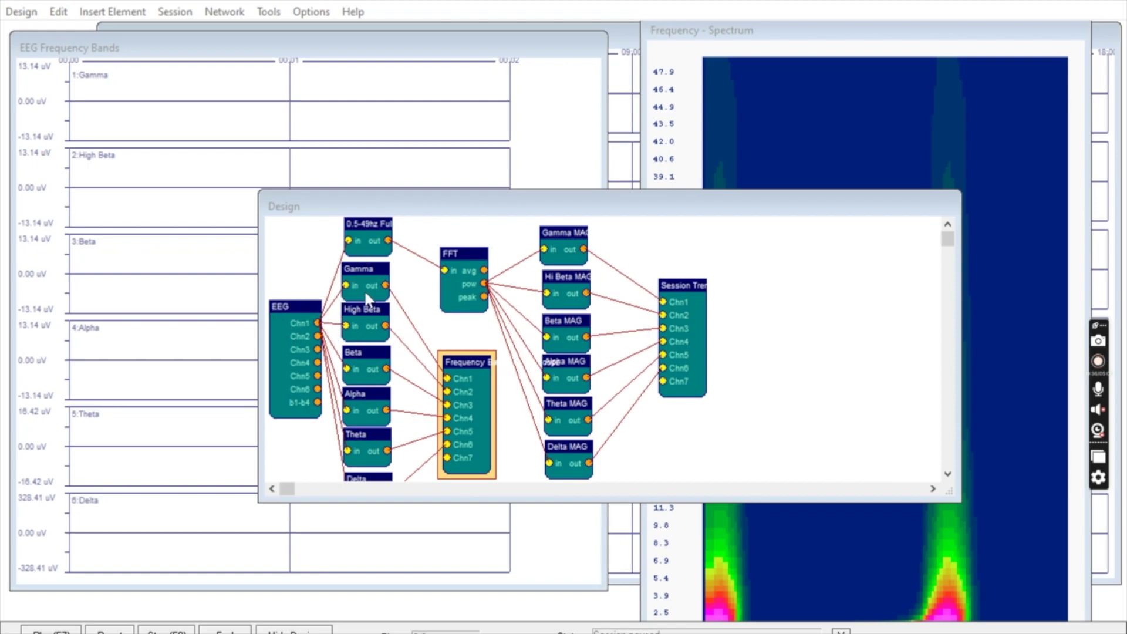
Bring the EEG Frequency Bands and Frequency - Spectrum windows forward, then run the session briefly to view the band signals.
click(238, 41)
click(733, 31)
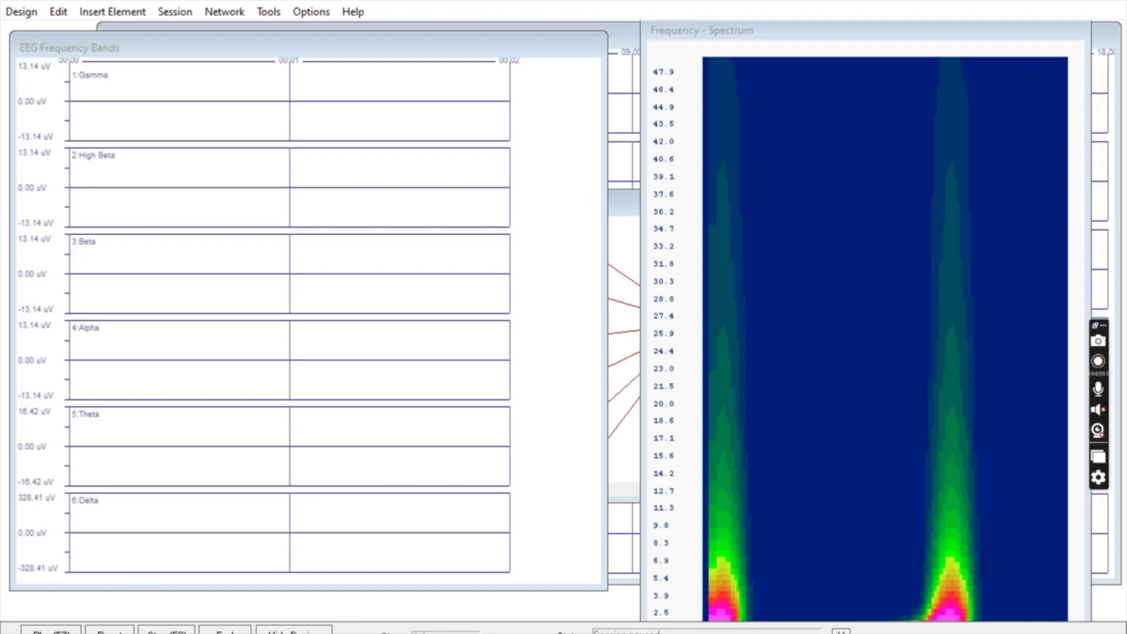
click(65, 629)
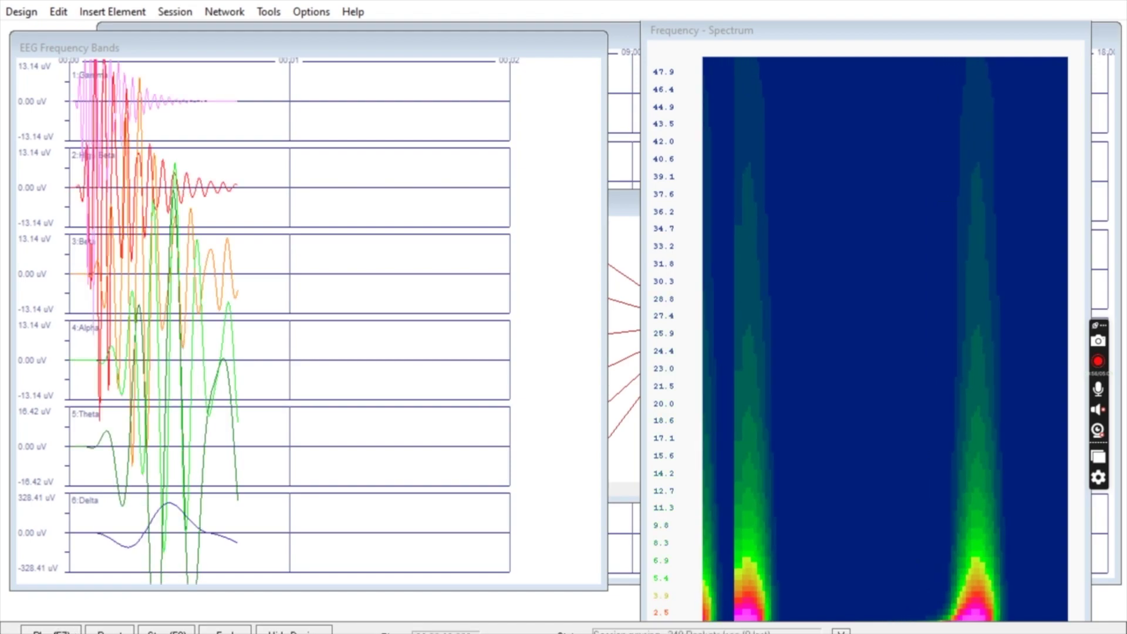
click(108, 629)
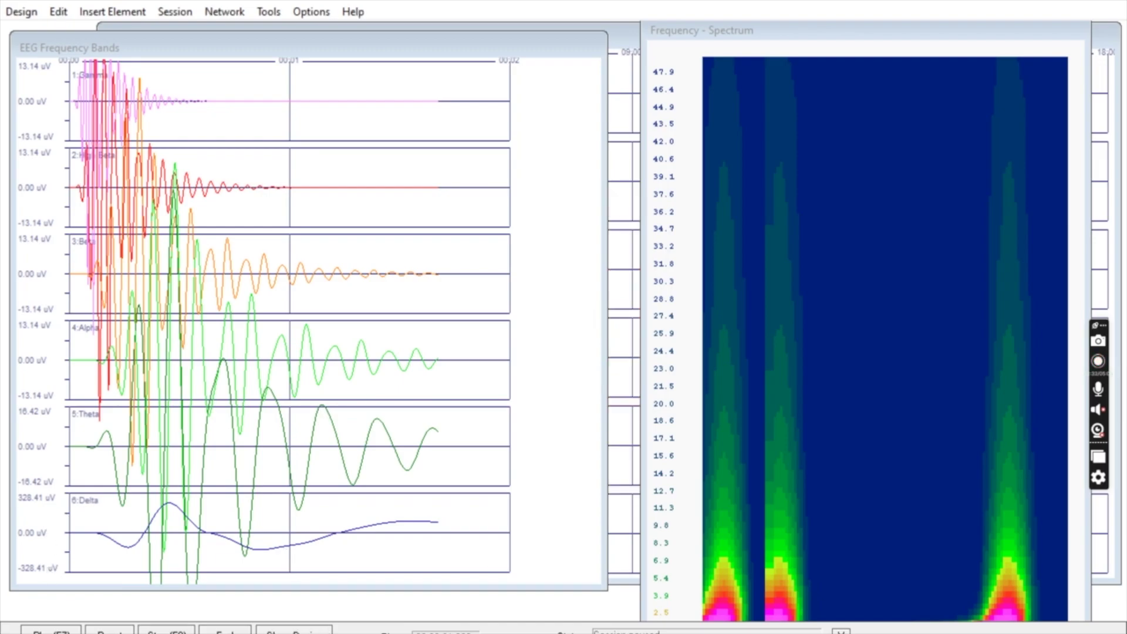
Show the design and examine the input range settings of the Frequency Bands Oscilloscope's Chn1 port.
click(294, 630)
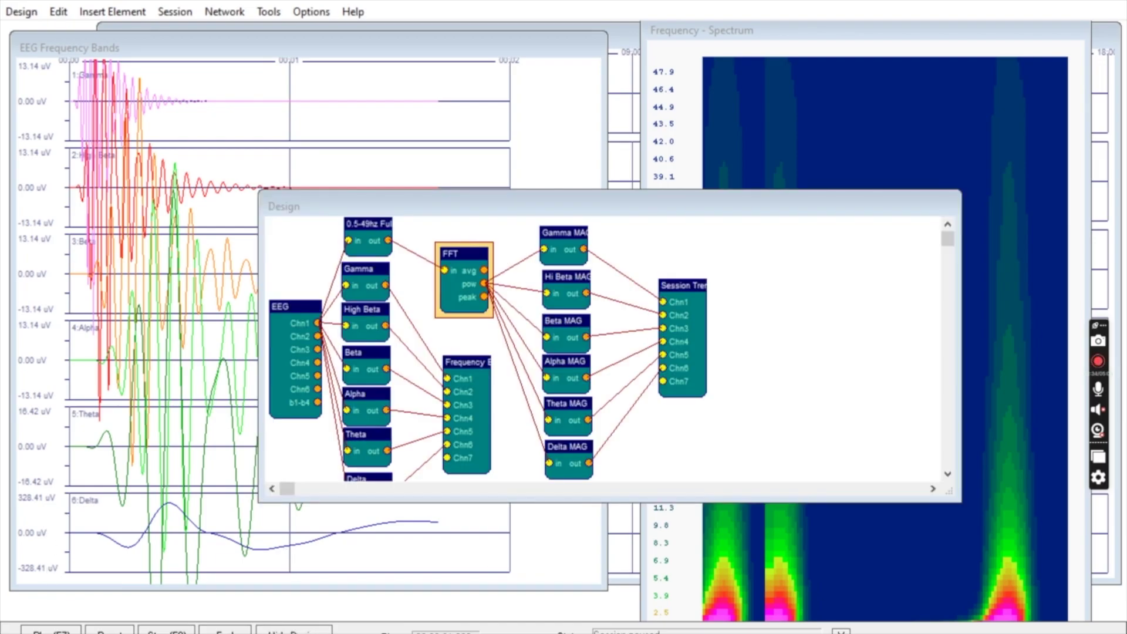
click(473, 364)
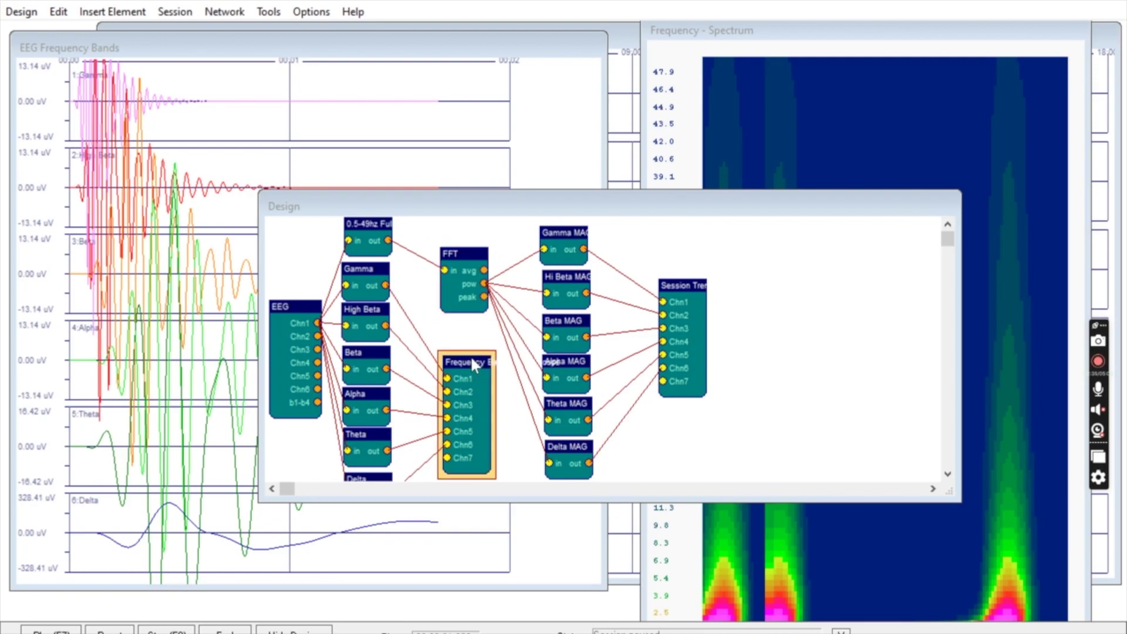
double_click(448, 380)
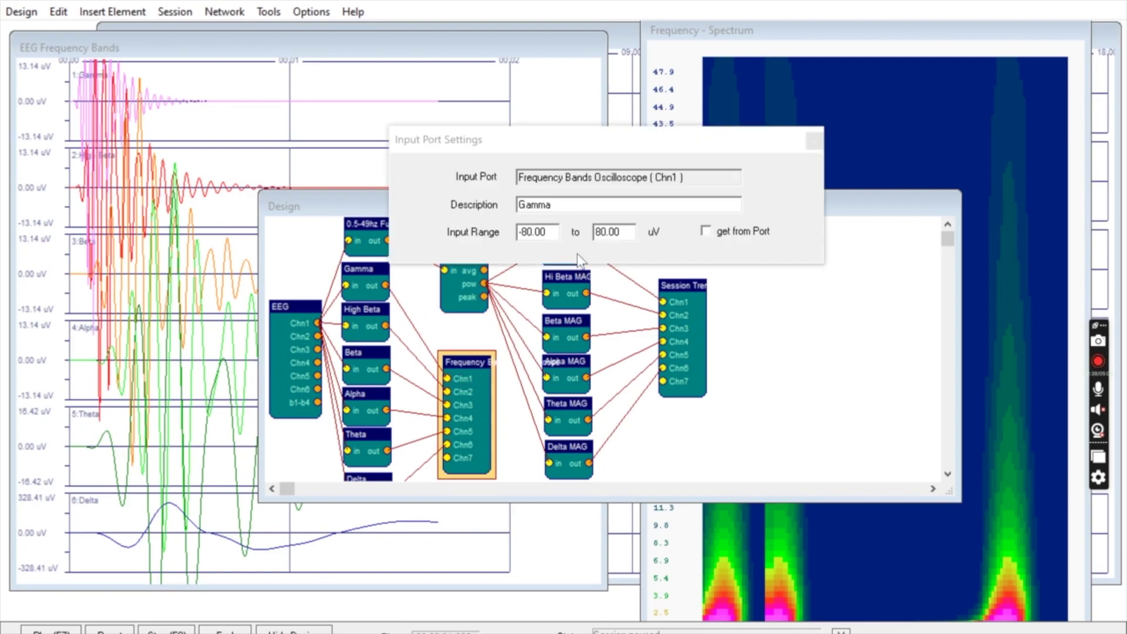
click(550, 233)
key(Tab)
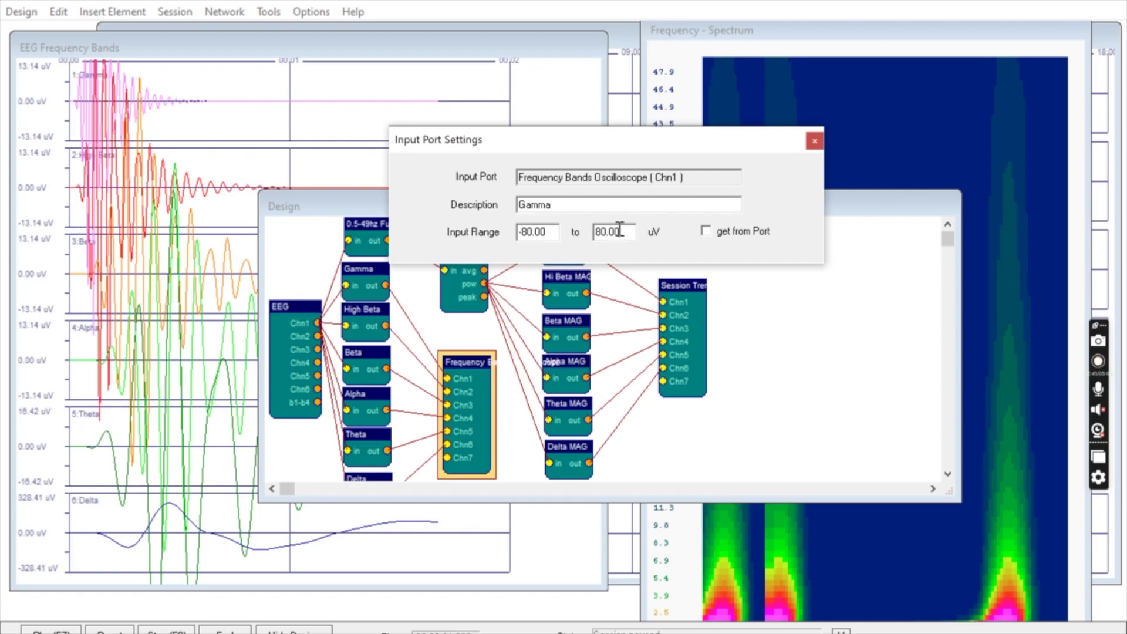
key(shift+Tab)
drag(550, 232, 510, 230)
click(554, 232)
click(815, 140)
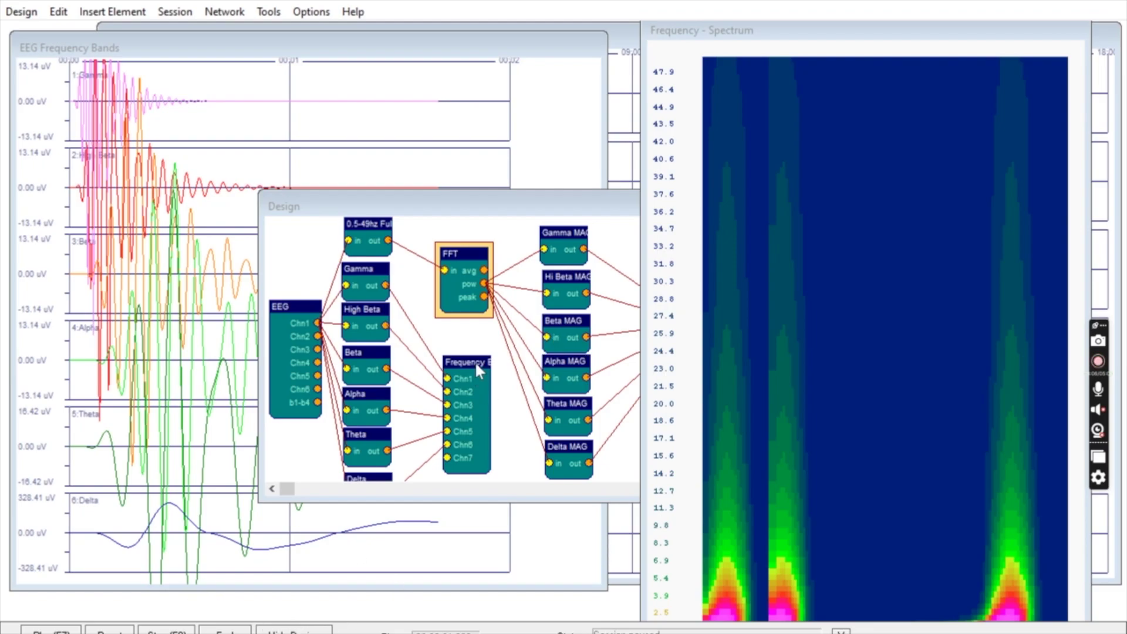
Review the FFT element's properties beside the spectrum display, then close them.
double_click(455, 256)
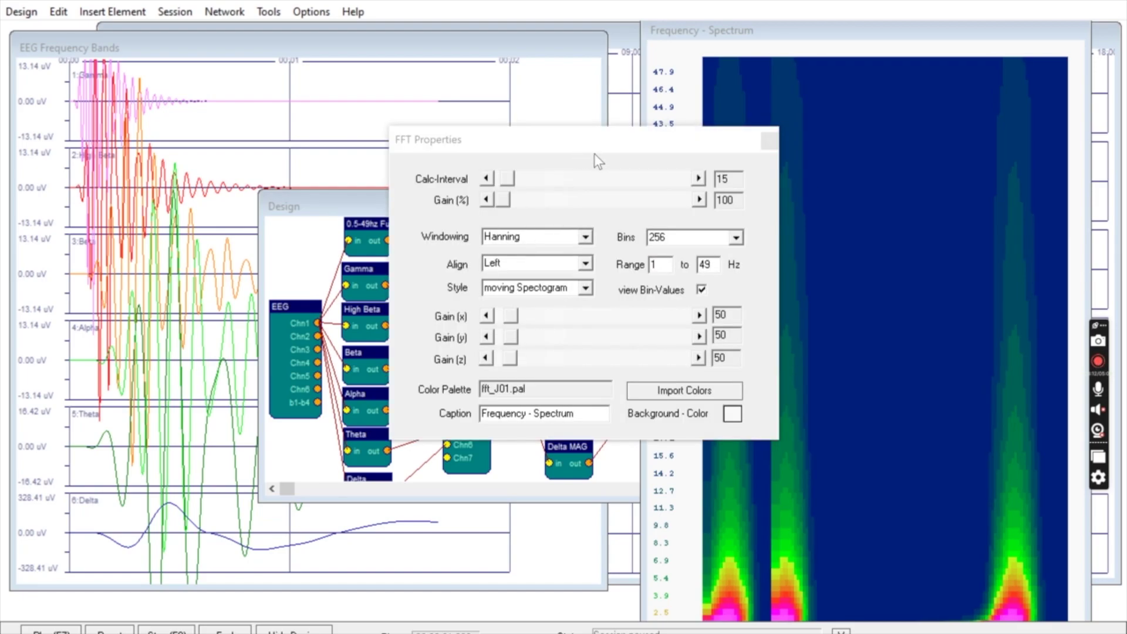
drag(577, 136, 415, 133)
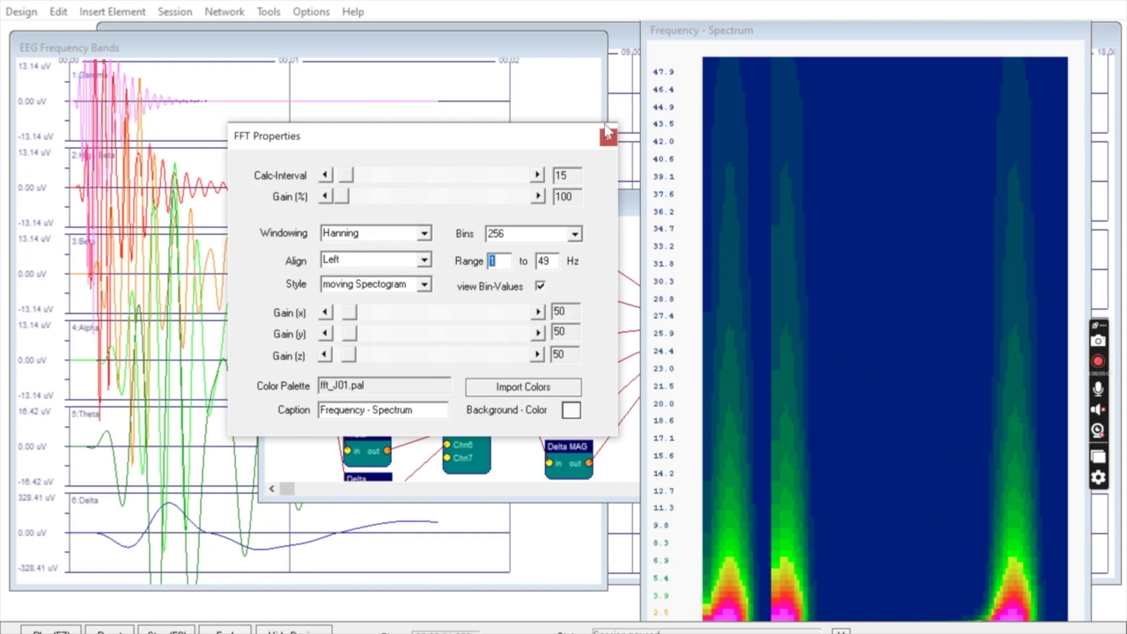
click(609, 141)
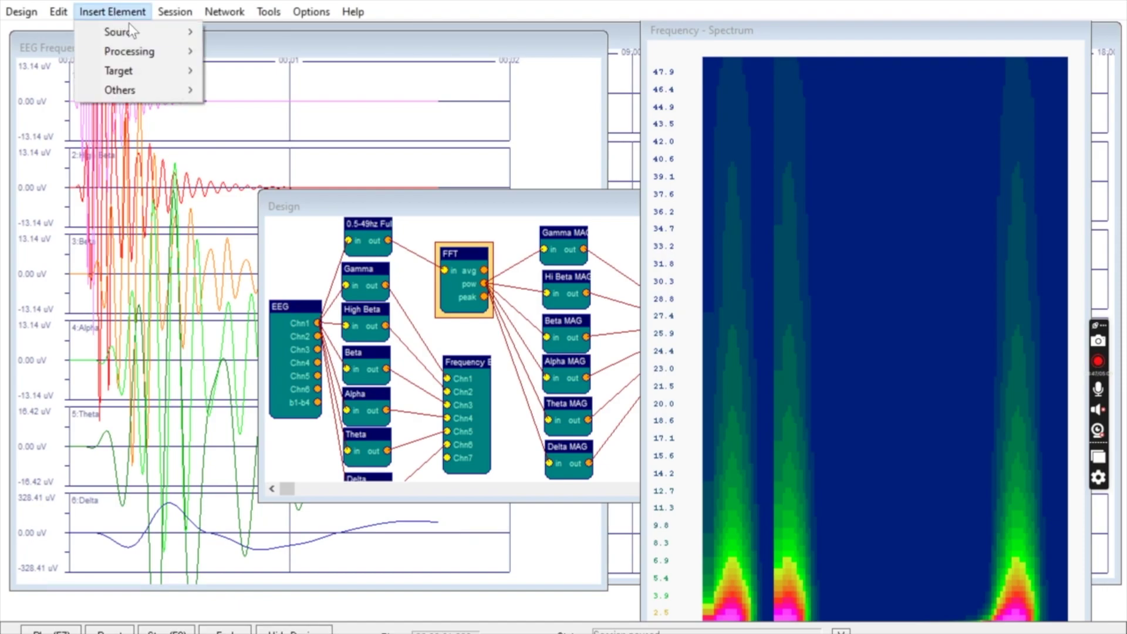
click(111, 13)
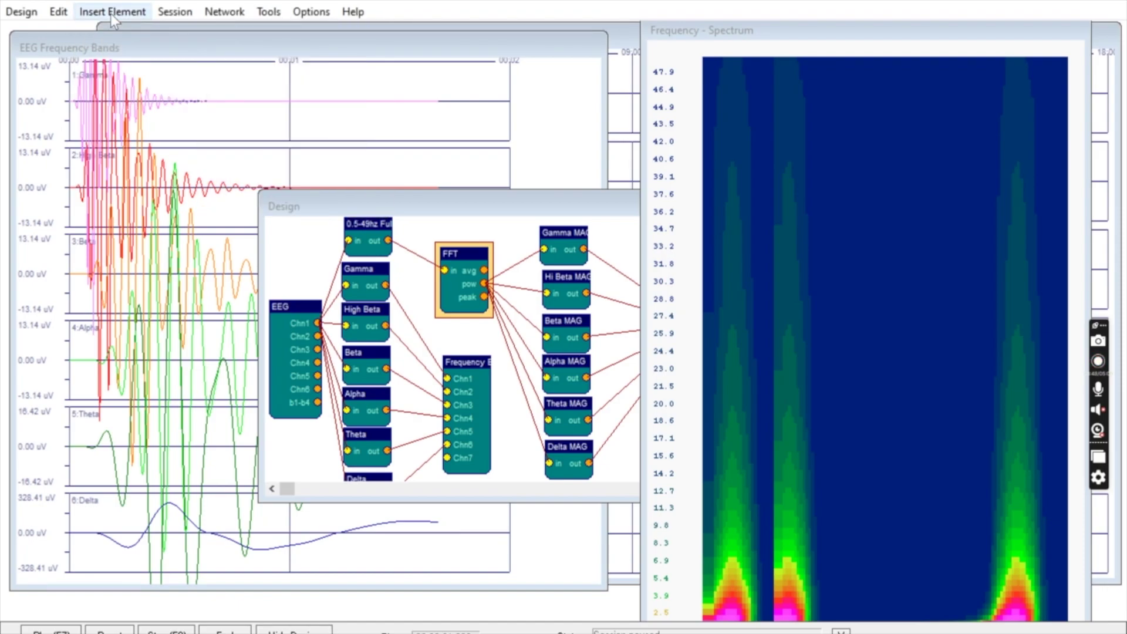
click(110, 13)
mouse_move(147, 33)
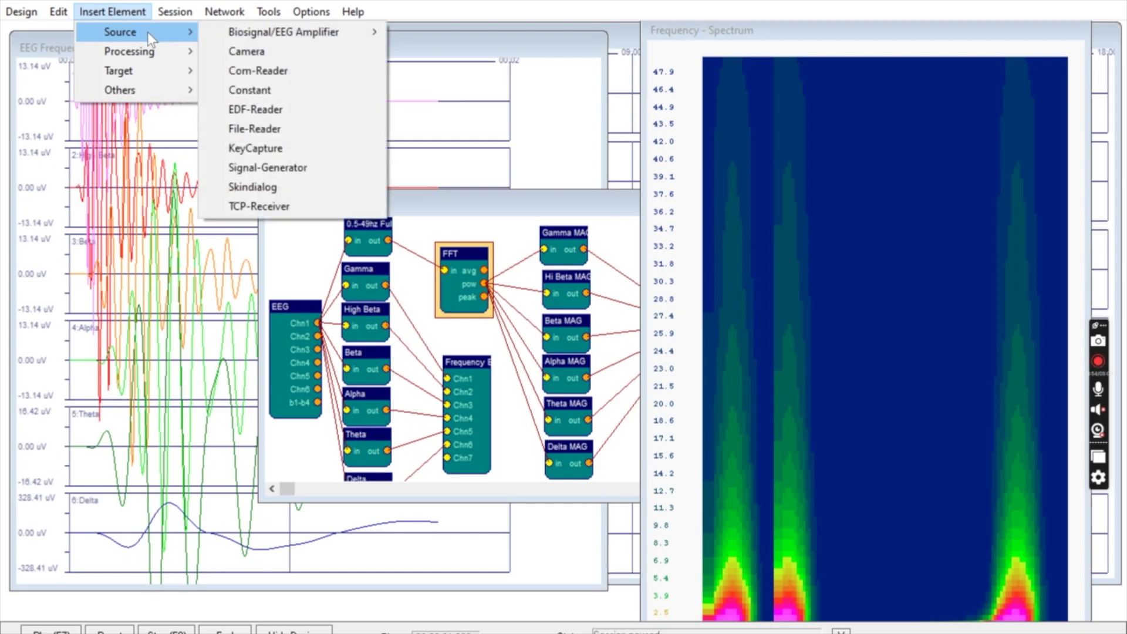
click(116, 13)
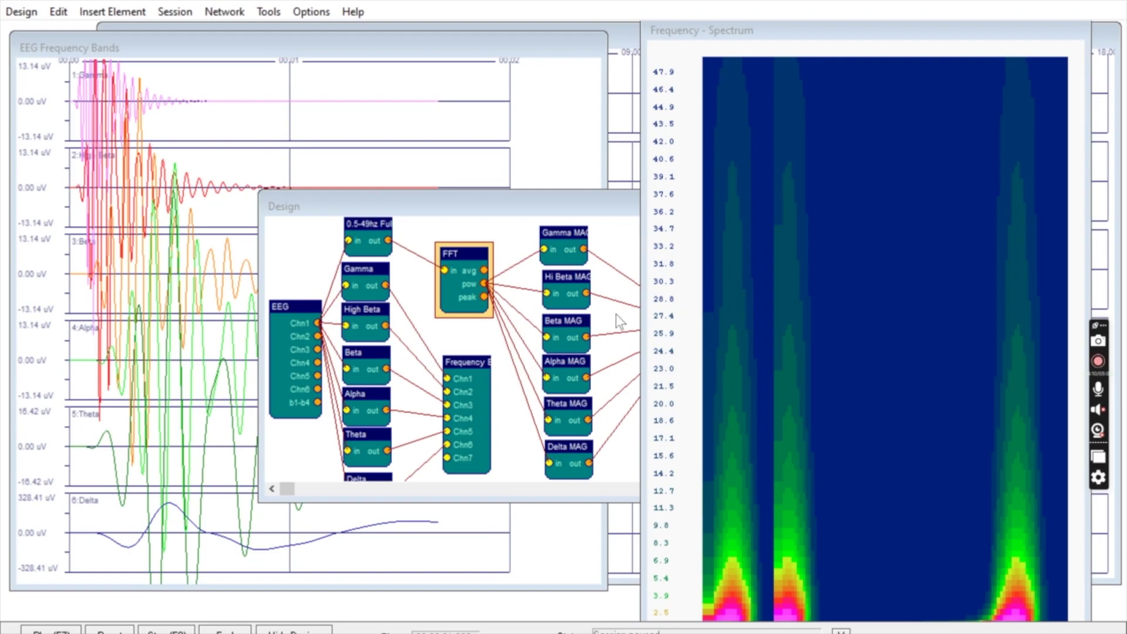
Bring the Design window in front of the Frequency - Spectrum window.
click(352, 203)
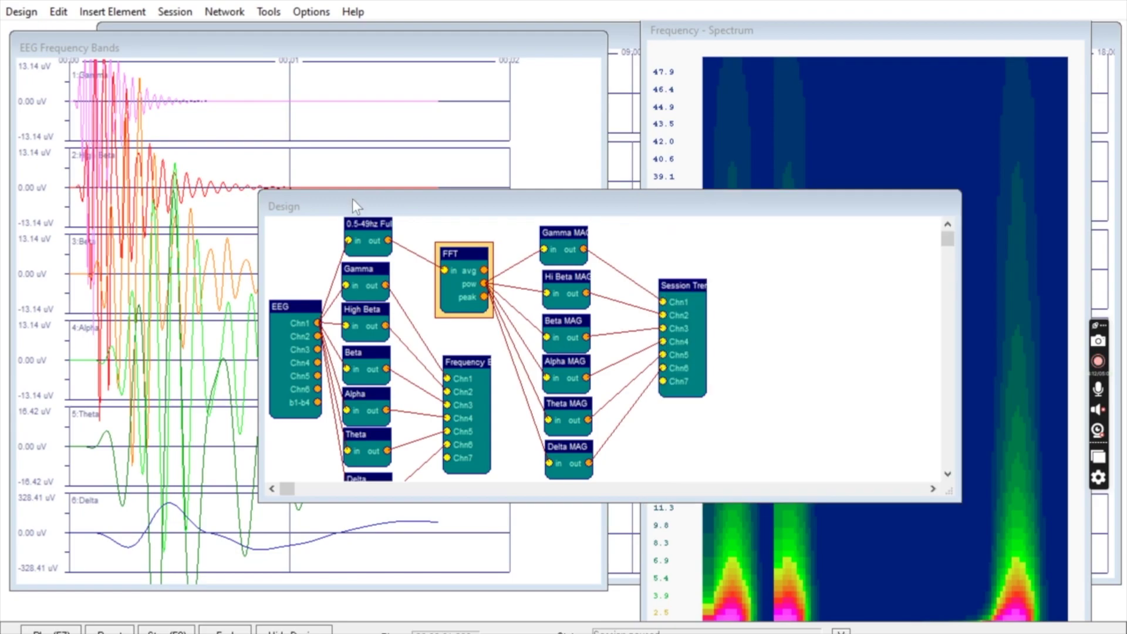